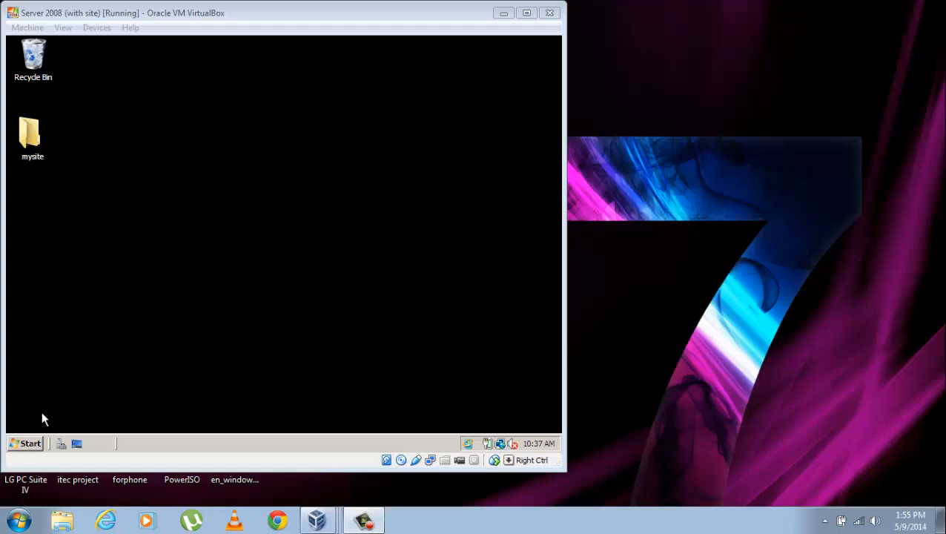
Open Server Manager on the virtual server and start the Add Roles Wizard from the Roles overview
click(26, 445)
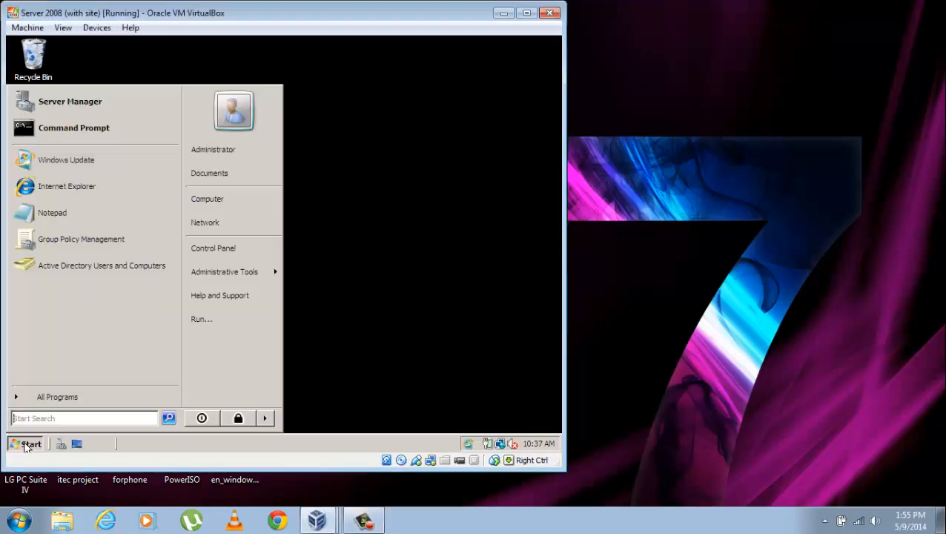
click(94, 104)
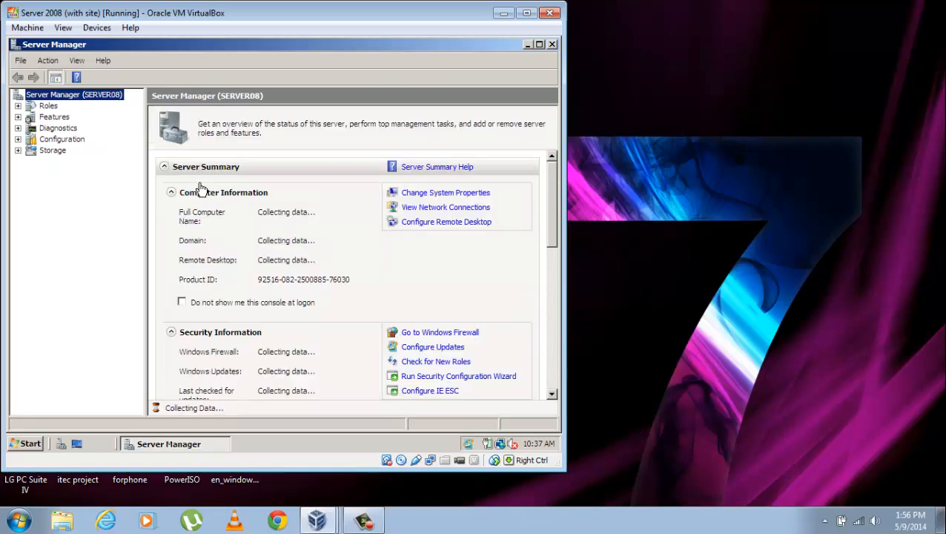
click(41, 107)
right_click(40, 108)
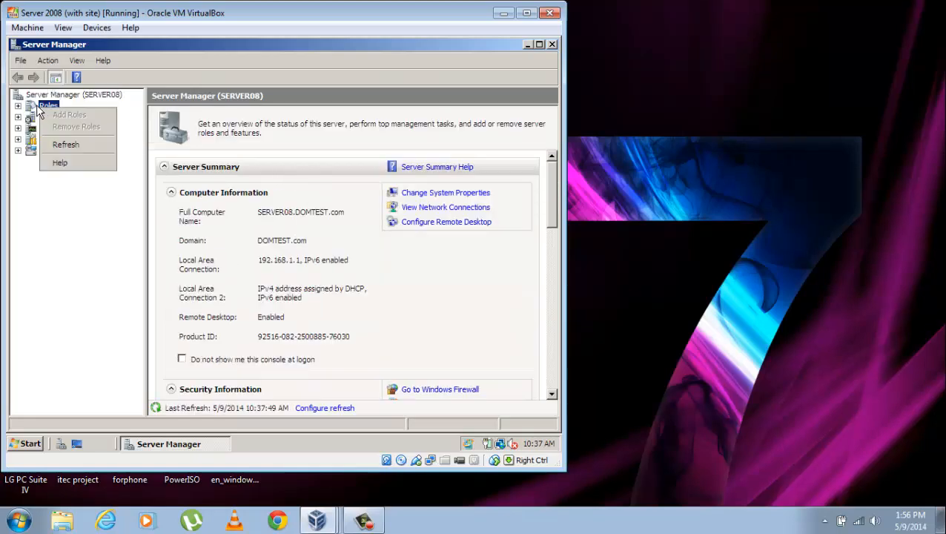
click(37, 105)
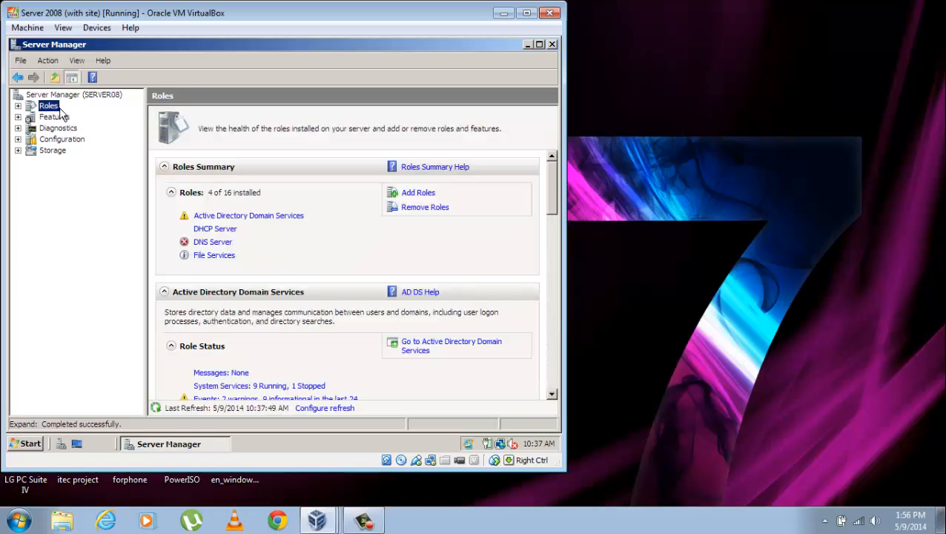
click(420, 192)
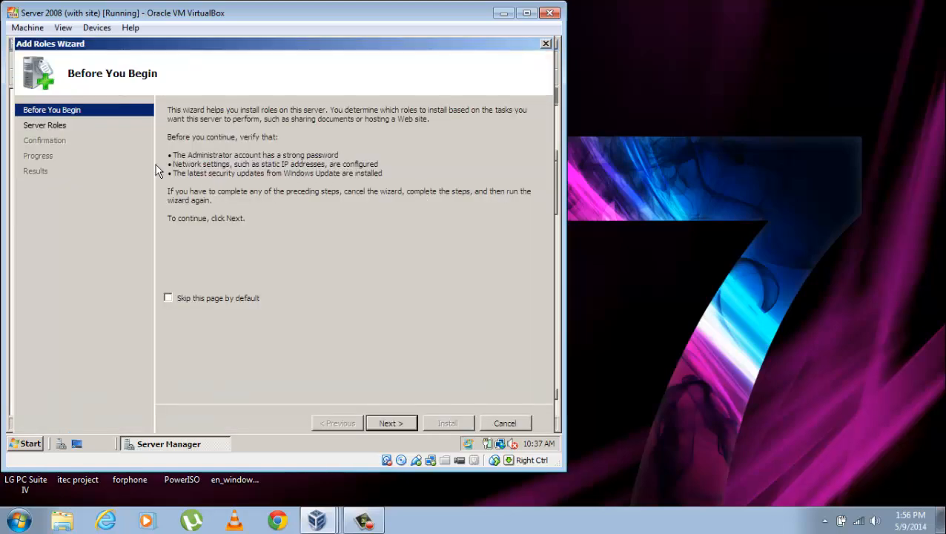
Select the Web Server (IIS) role with its required features and advance to the role services selection
click(47, 127)
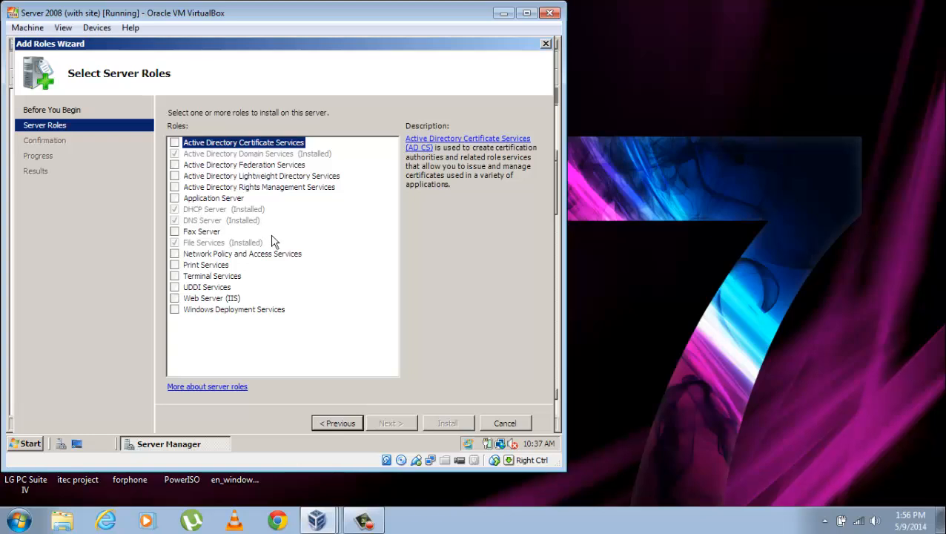
click(174, 299)
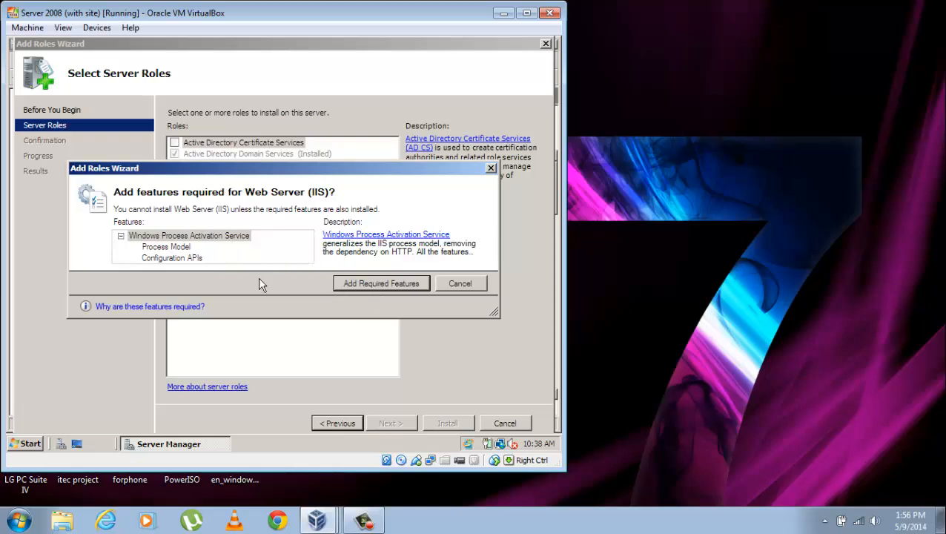
click(406, 286)
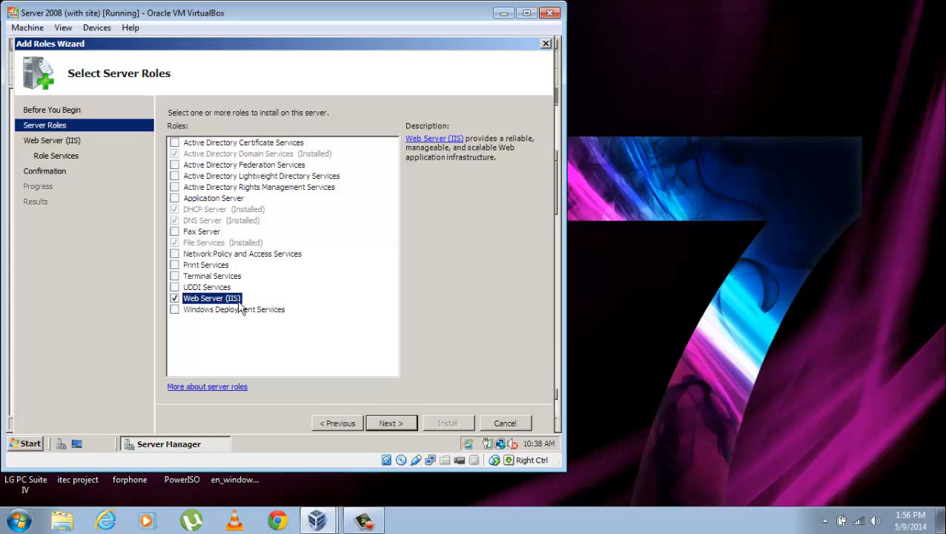
click(386, 422)
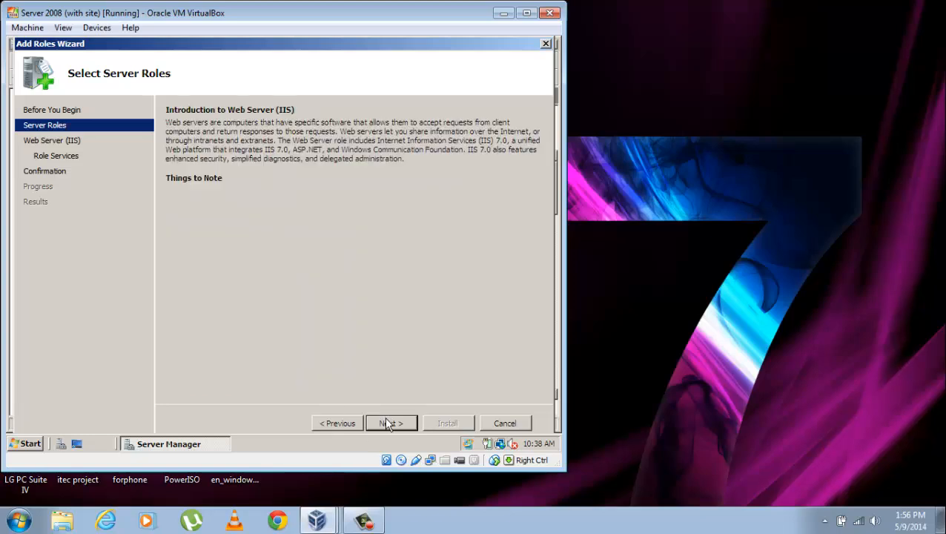
click(387, 423)
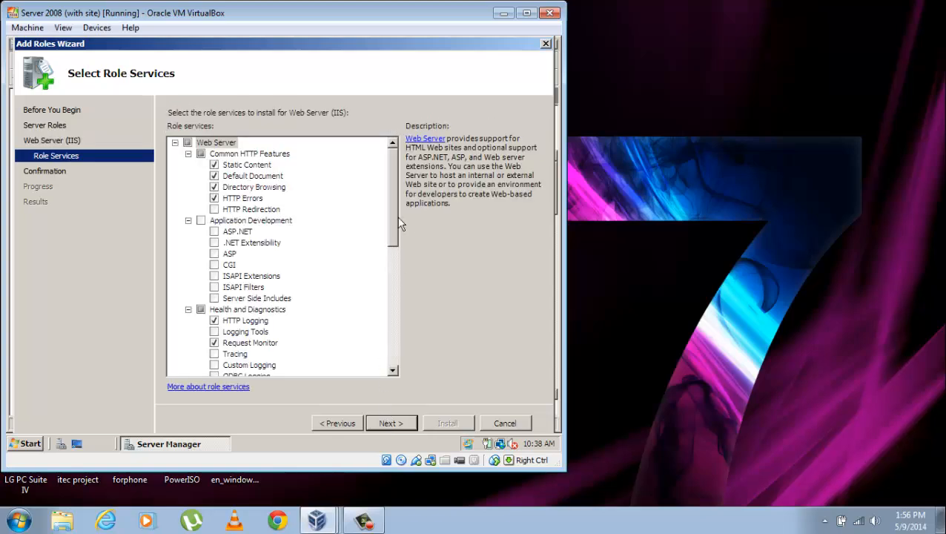
Add the Basic, Windows and Digest Authentication role services under Security and proceed to the installation confirmation
drag(395, 211, 395, 300)
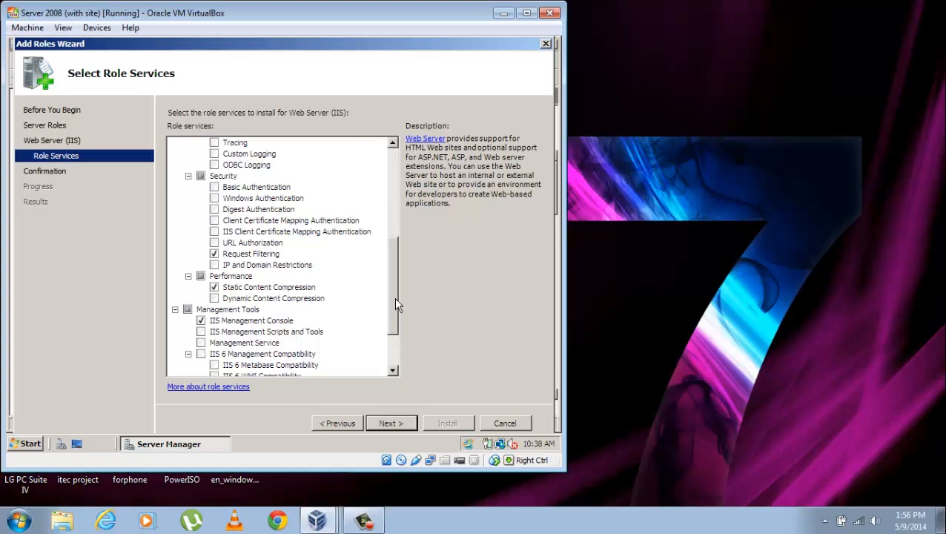
click(213, 187)
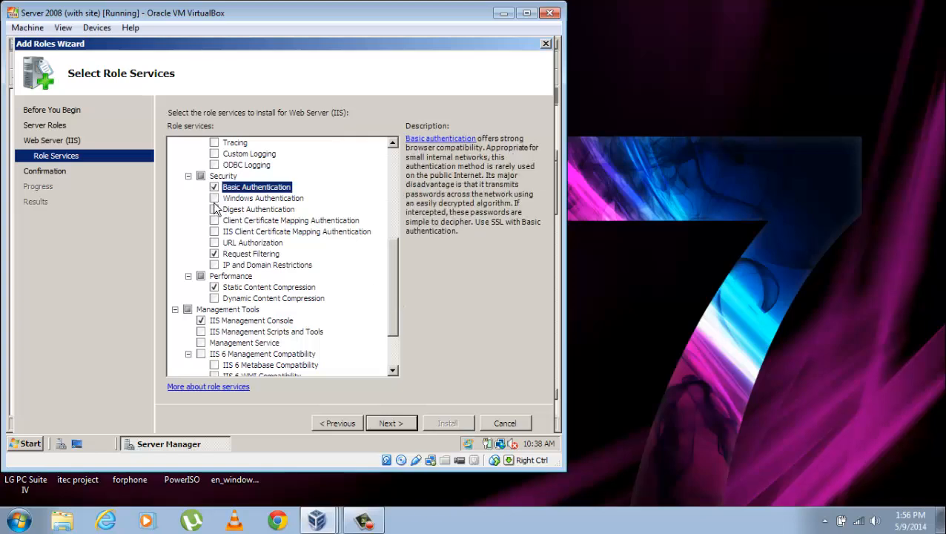
click(214, 199)
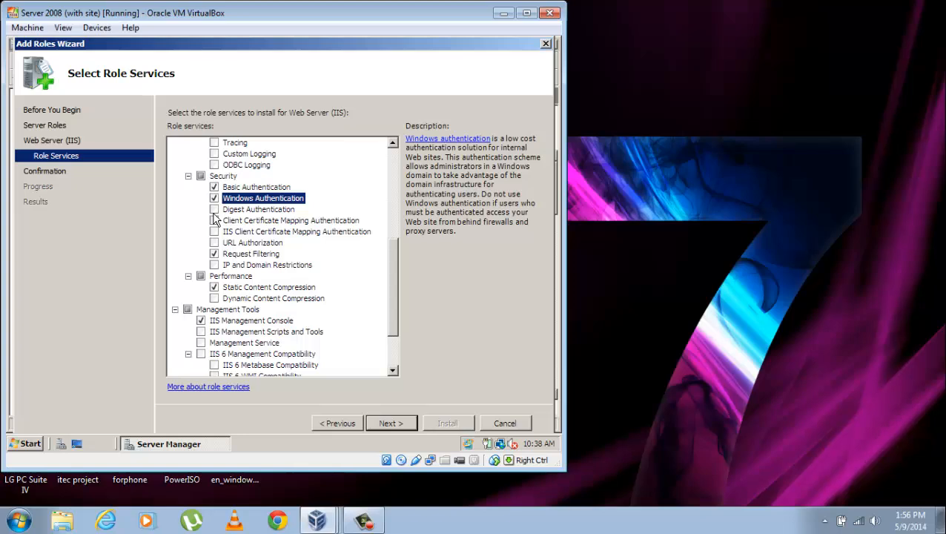
click(214, 210)
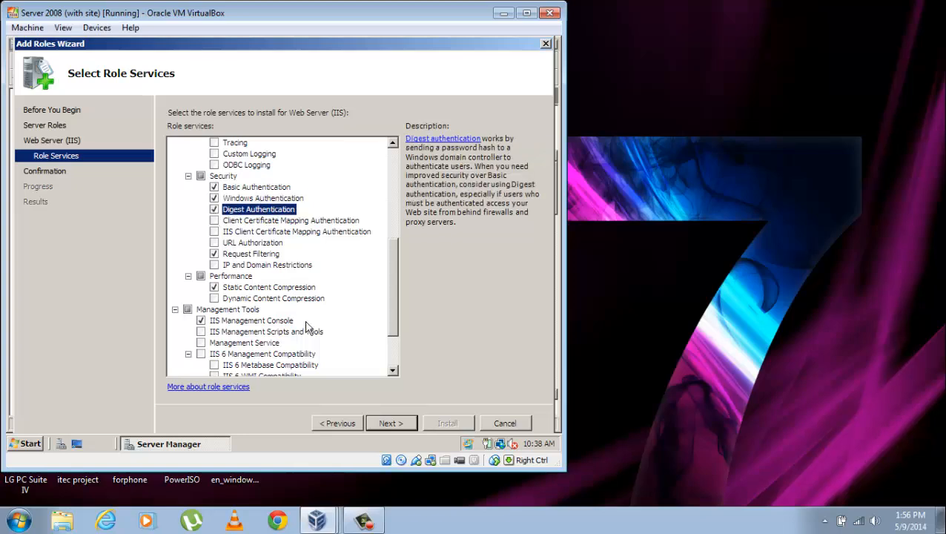
click(384, 423)
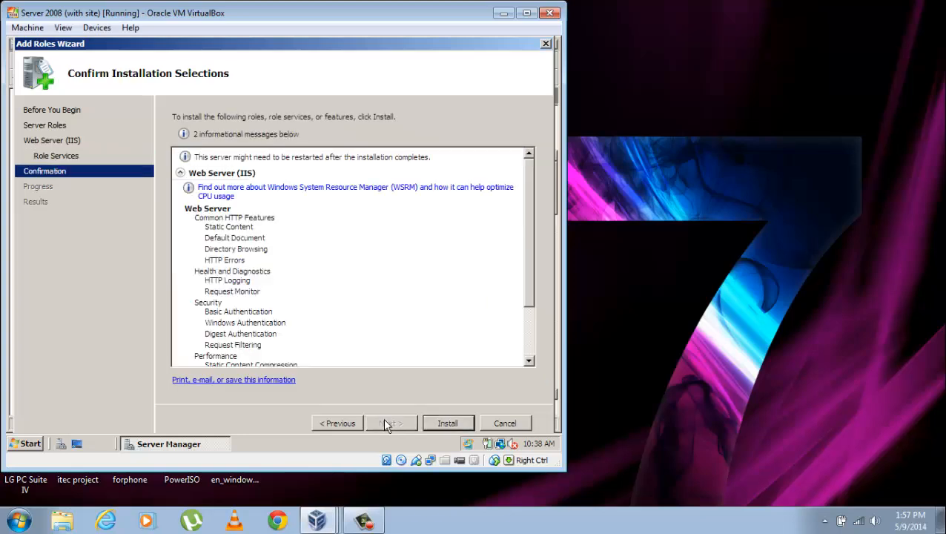
Install the Web Server (IIS) role, and close the wizard and Server Manager once it completes
click(450, 423)
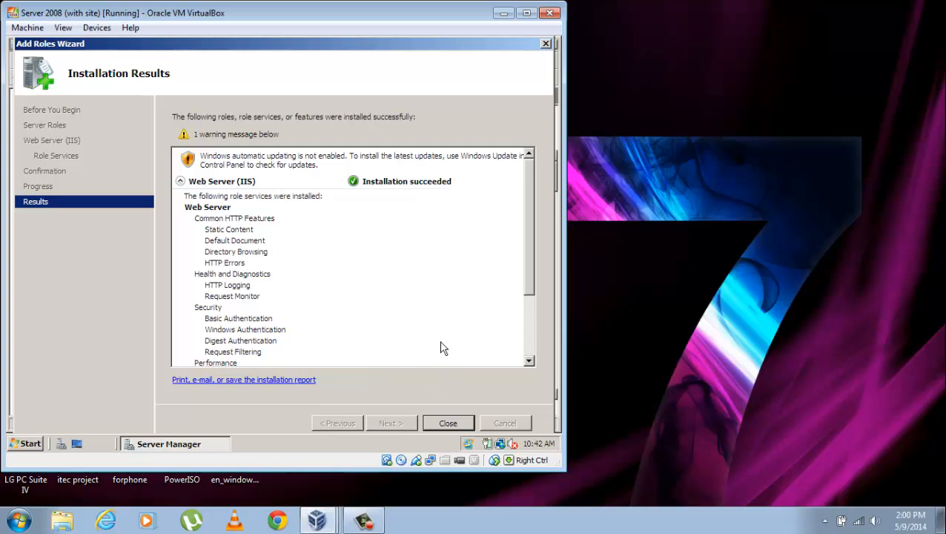
click(449, 421)
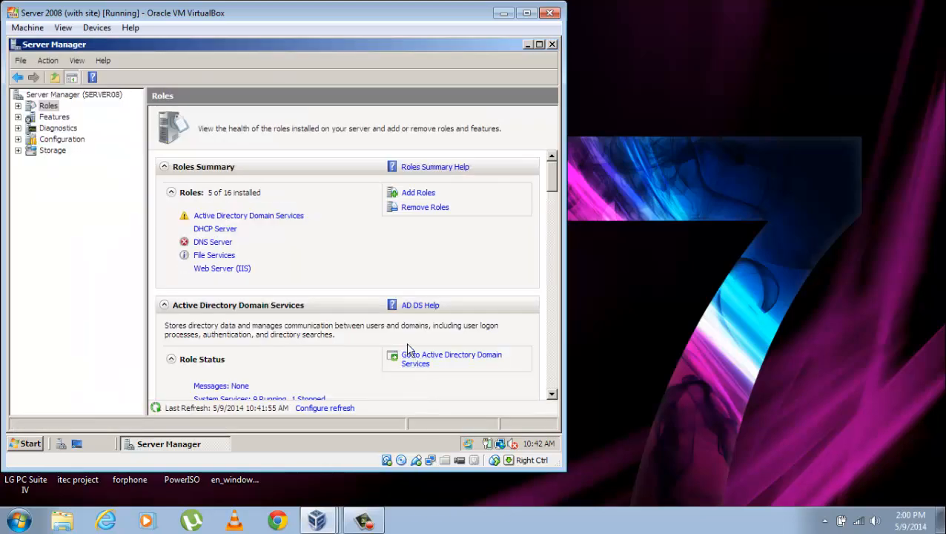
click(551, 45)
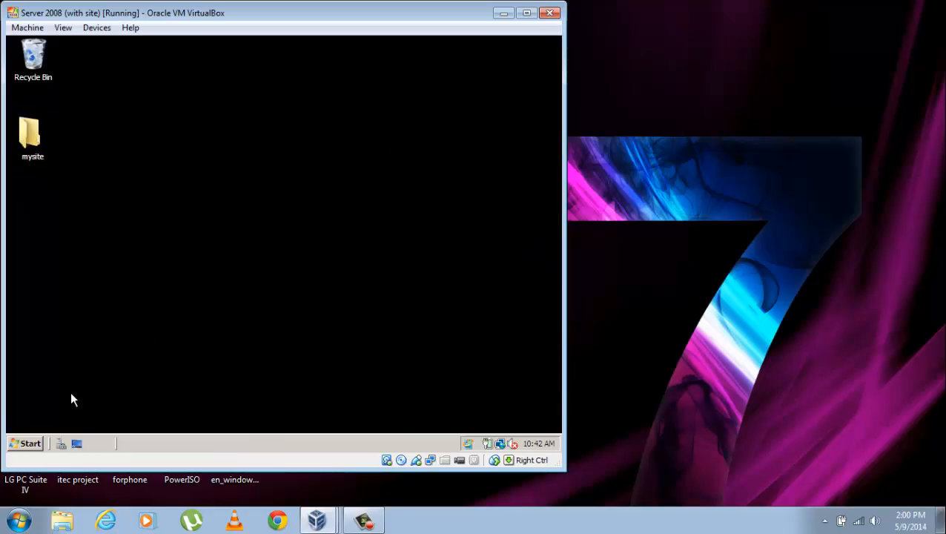
Open Internet Information Services (IIS) Manager and display the Default Web Site under the SERVER08 sites
click(28, 442)
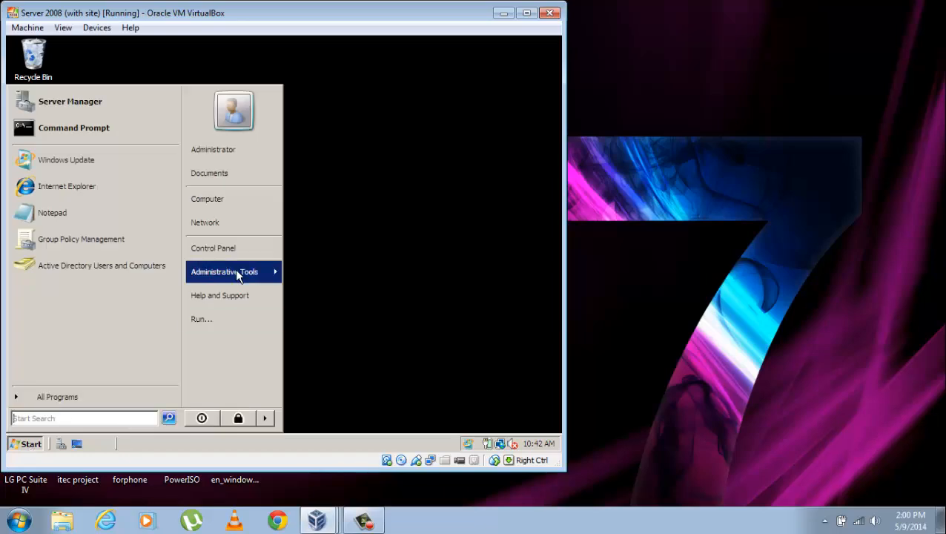
mouse_move(236, 272)
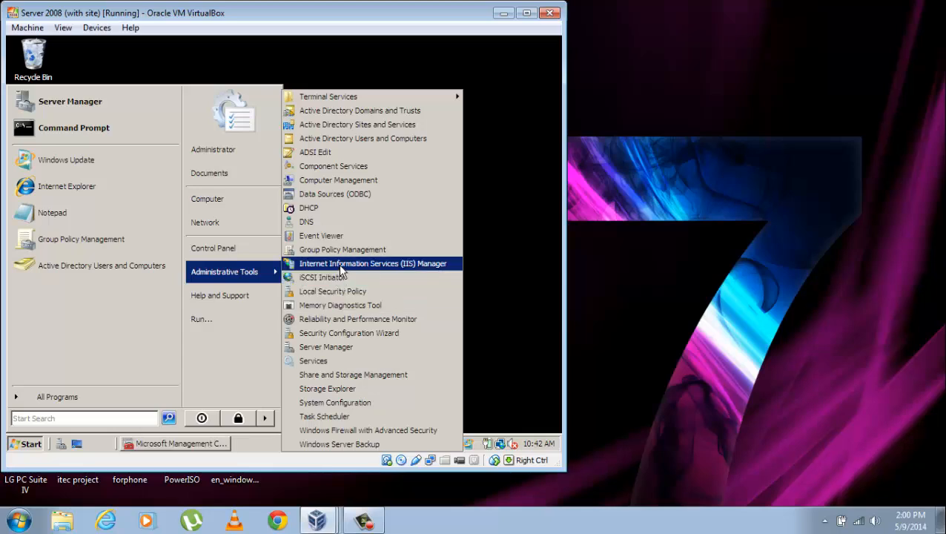
click(373, 264)
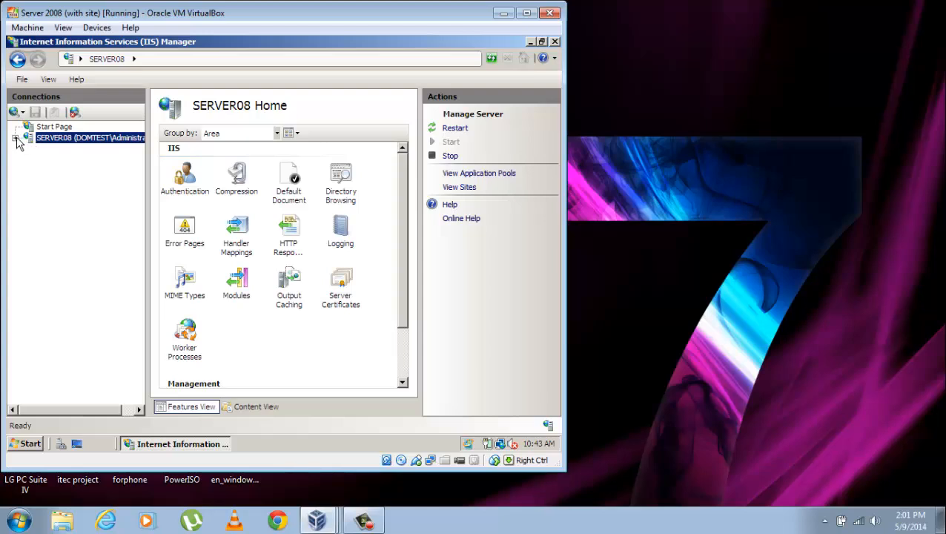
click(15, 138)
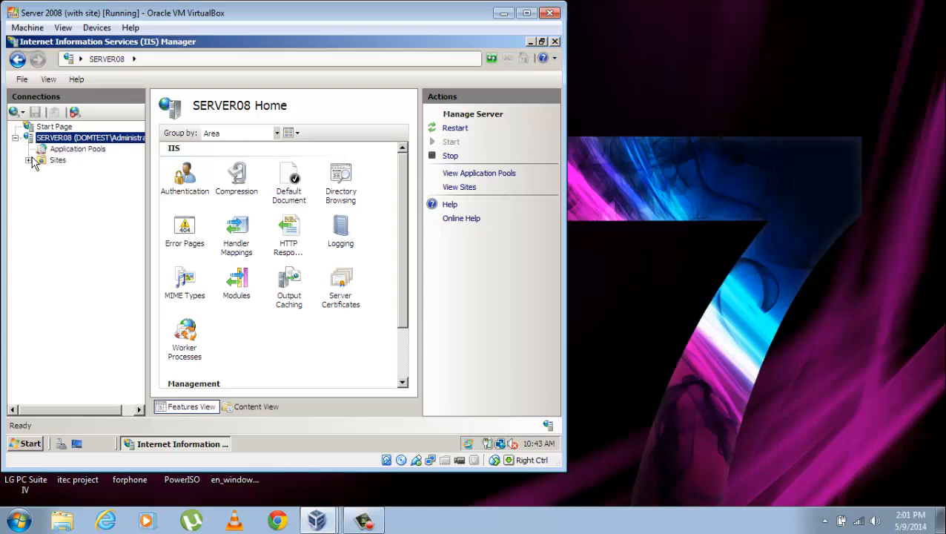
click(28, 160)
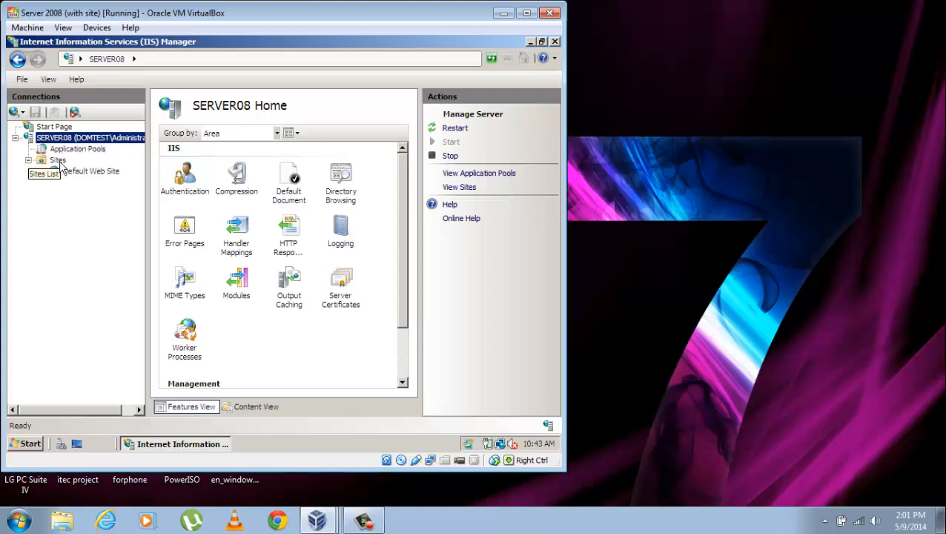
click(74, 173)
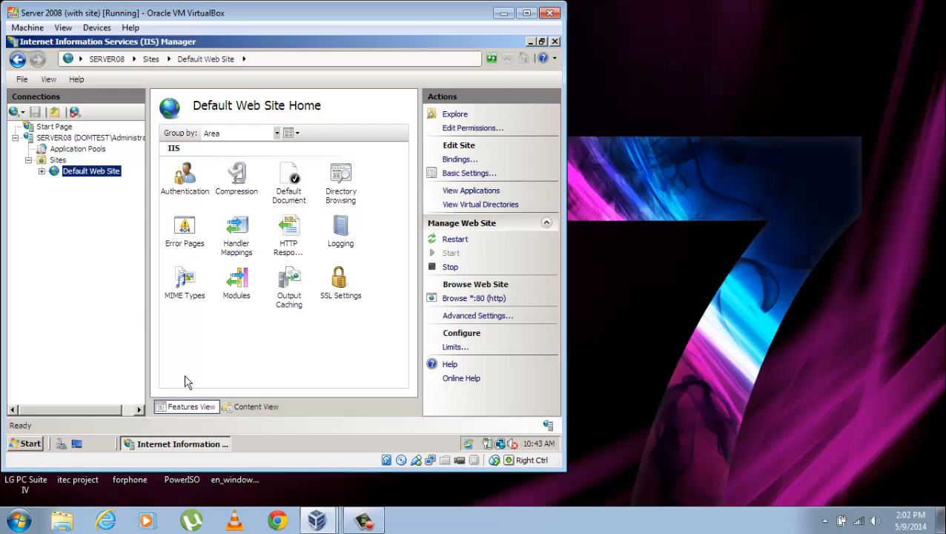
Minimize IIS Manager, check the files inside the desktop's mysite folder, and cut that folder
click(178, 444)
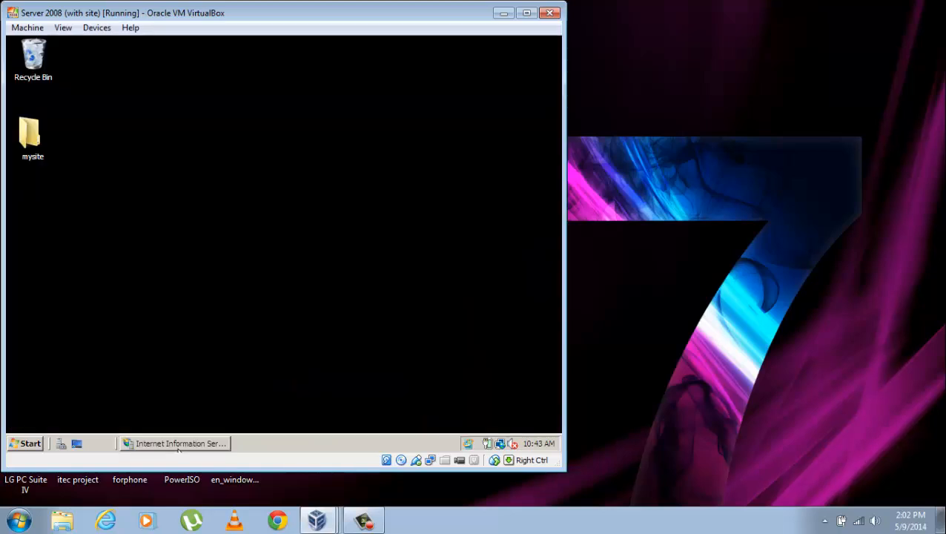
double_click(38, 153)
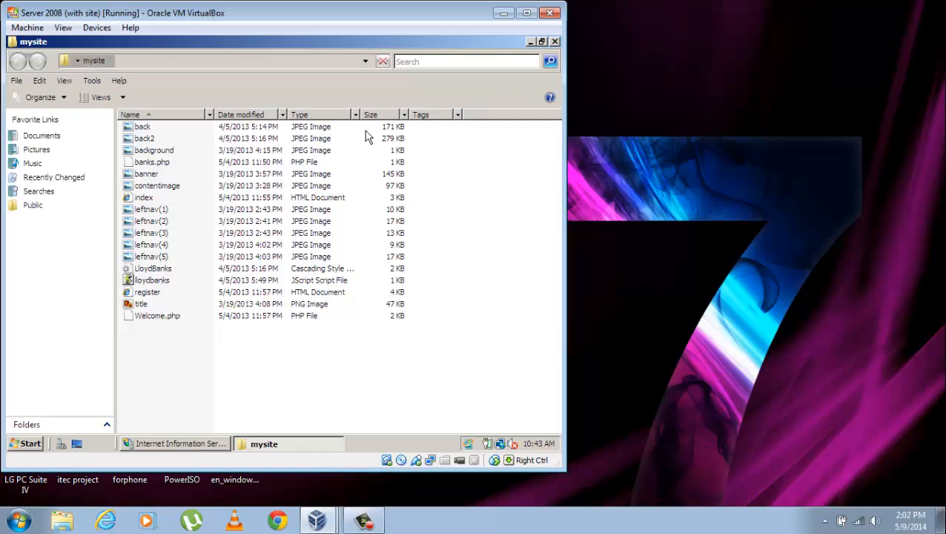
click(555, 42)
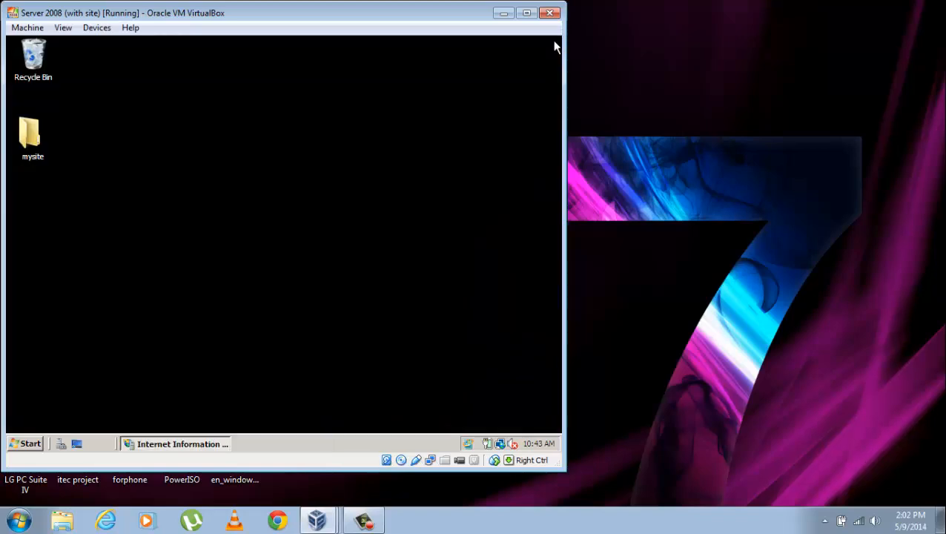
right_click(25, 140)
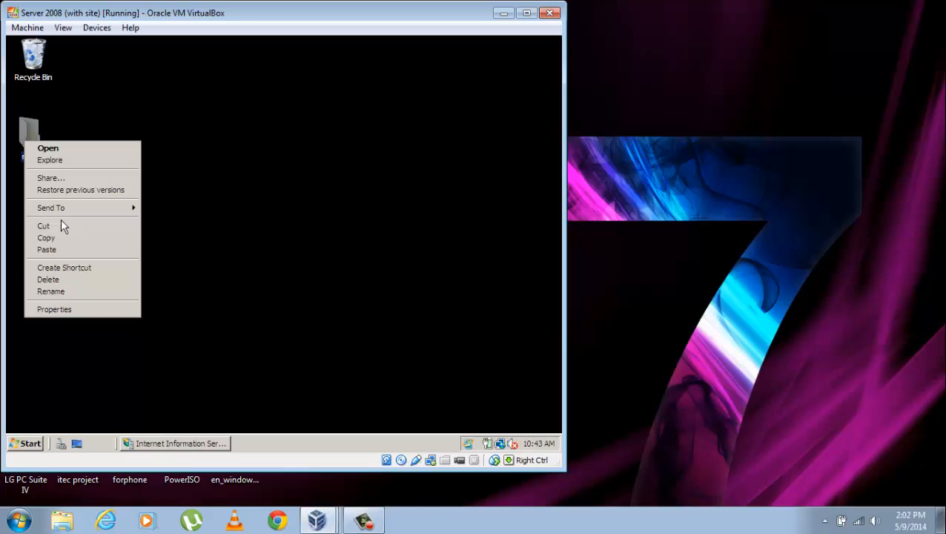
click(59, 225)
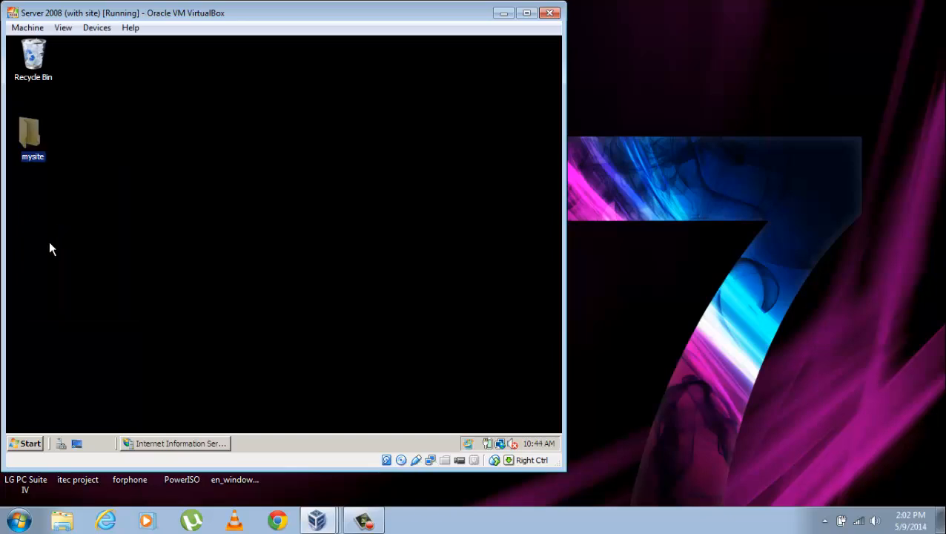
Browse to the inetpub\wwwroot folder on Local Disk (C:)
click(28, 443)
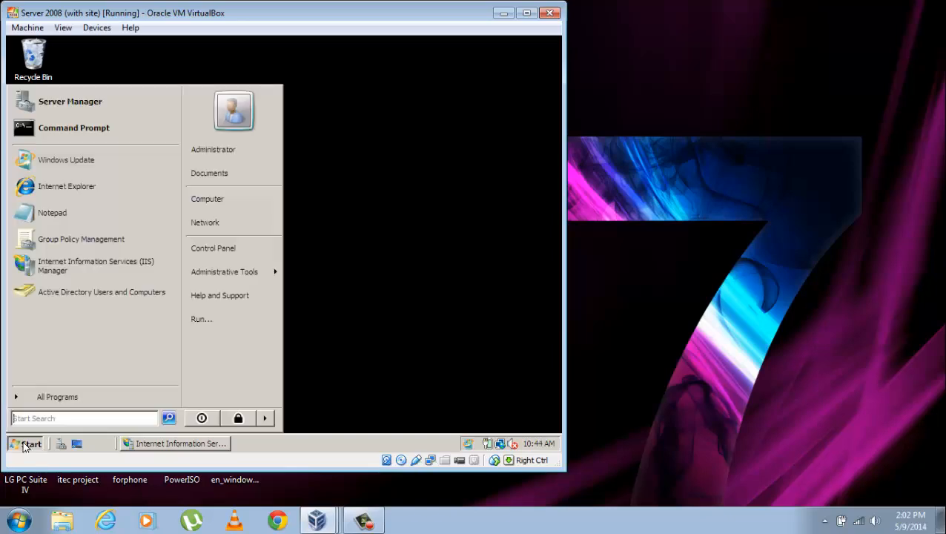
click(224, 201)
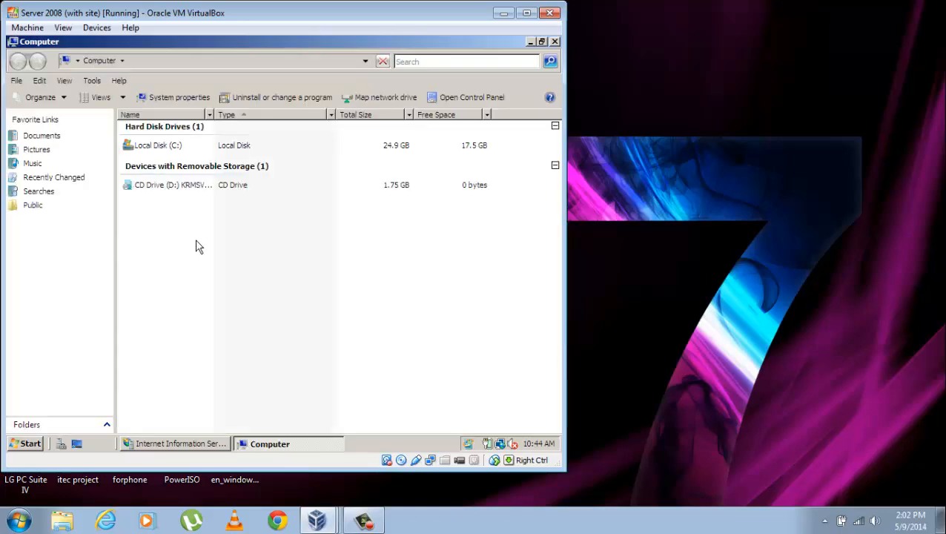
double_click(167, 150)
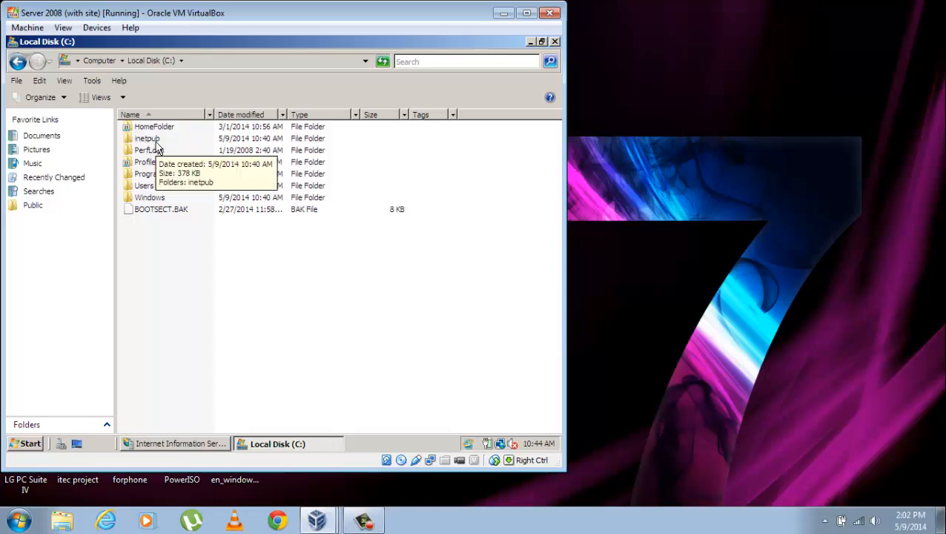
click(155, 141)
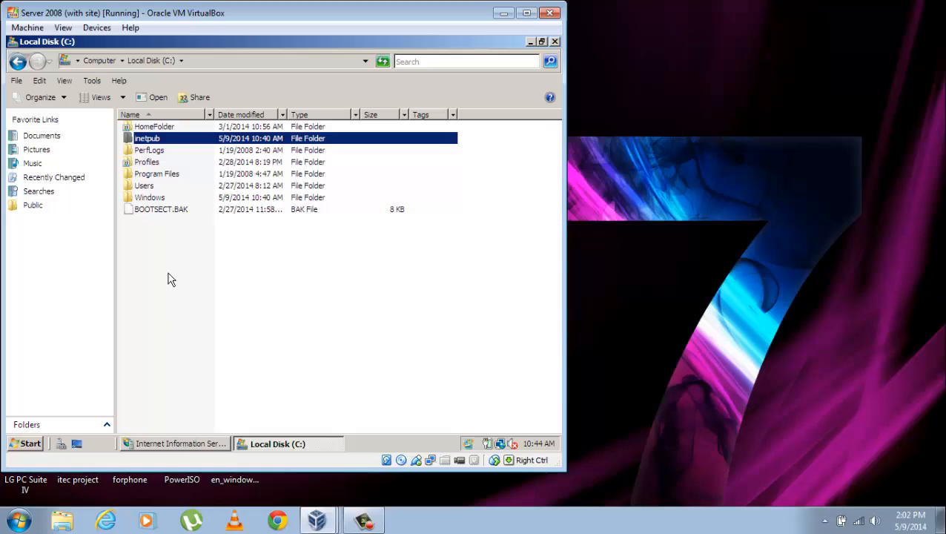
double_click(148, 140)
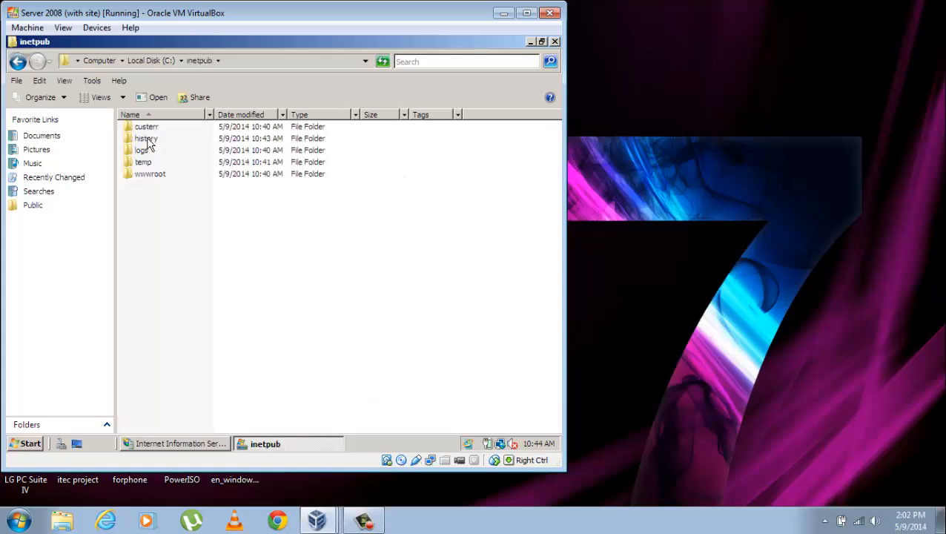
double_click(165, 180)
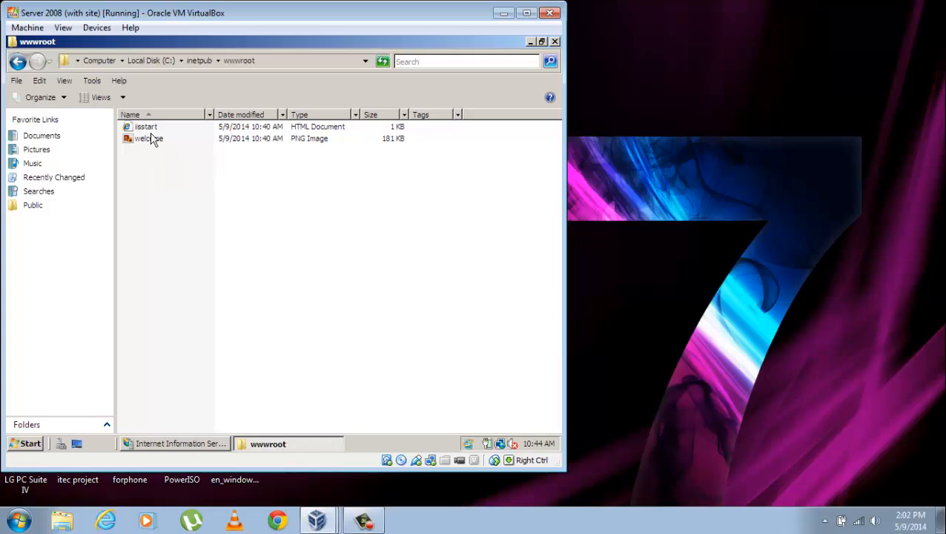
Paste the cut mysite folder into wwwroot and display the pasted folder's security permissions
right_click(147, 215)
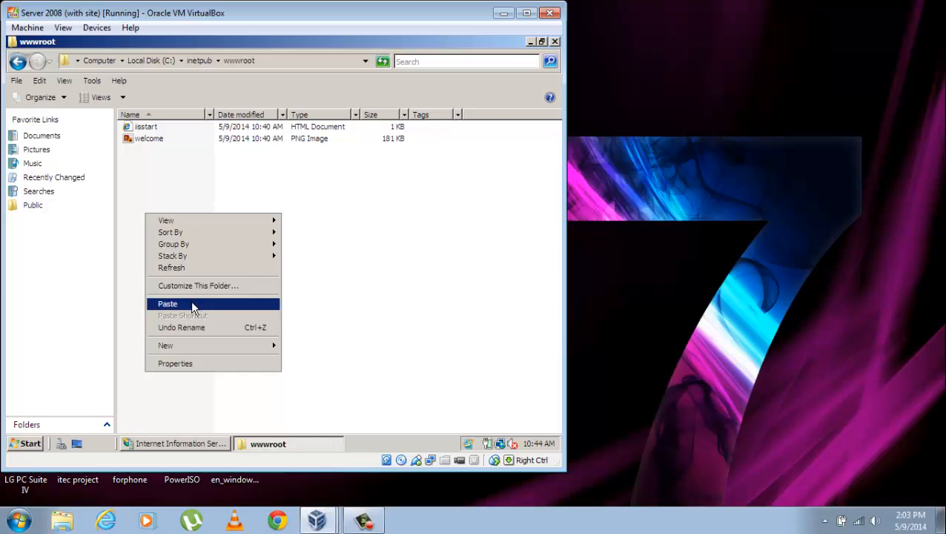
click(191, 300)
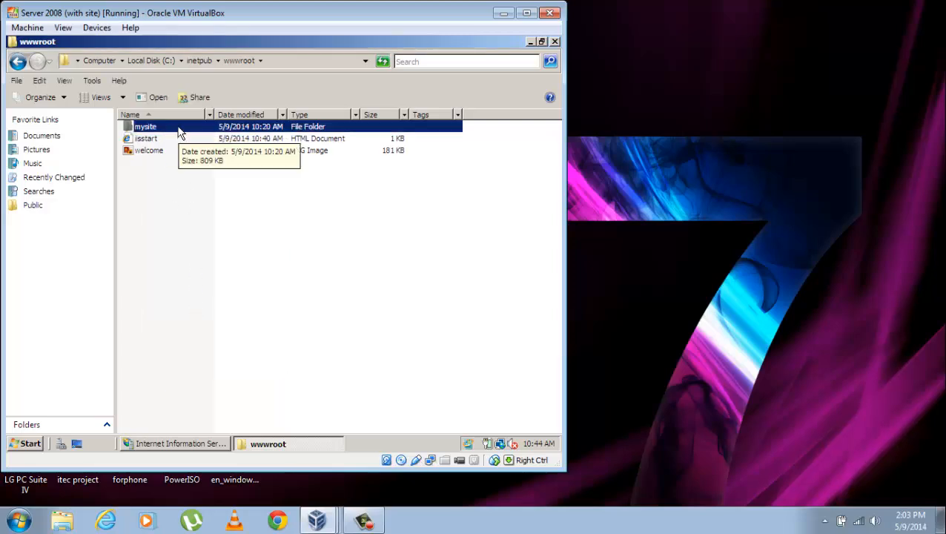
right_click(178, 131)
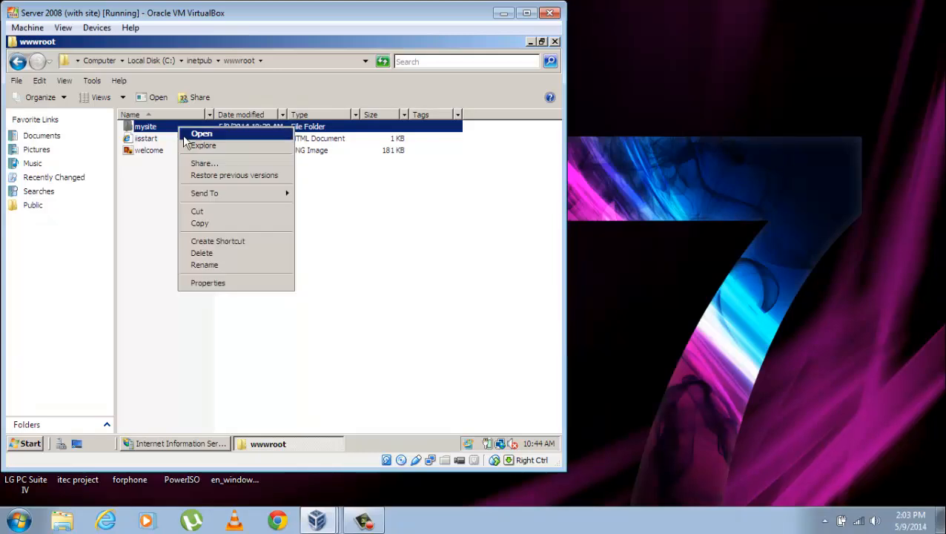
click(216, 288)
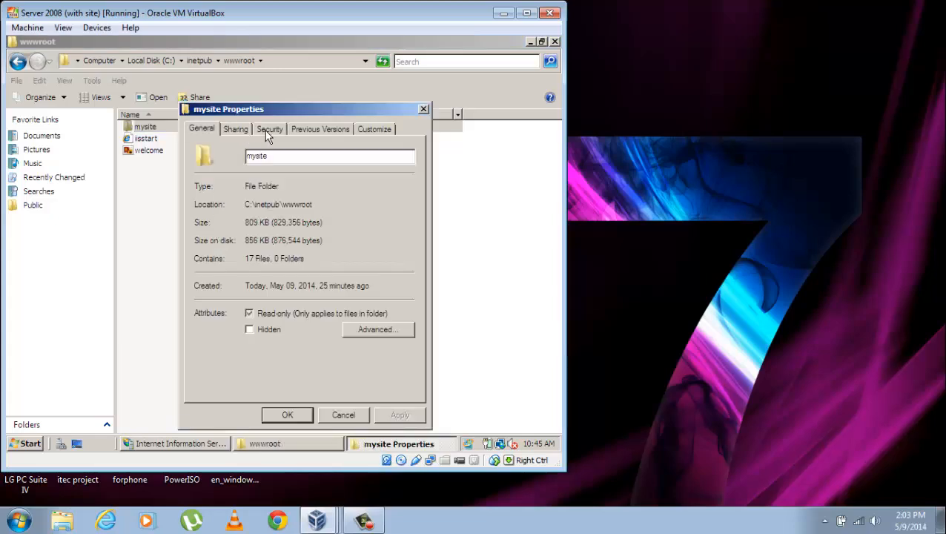
click(267, 130)
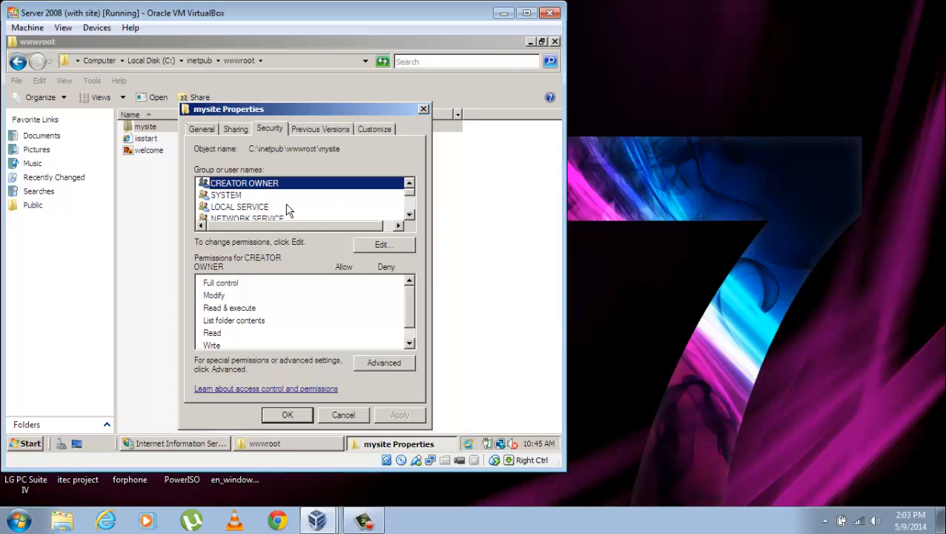
Examine the groups and users with permissions on the mysite folder, including LOCAL SERVICE, Users and IIS_IUSRS, and close its properties and the wwwroot window
click(411, 216)
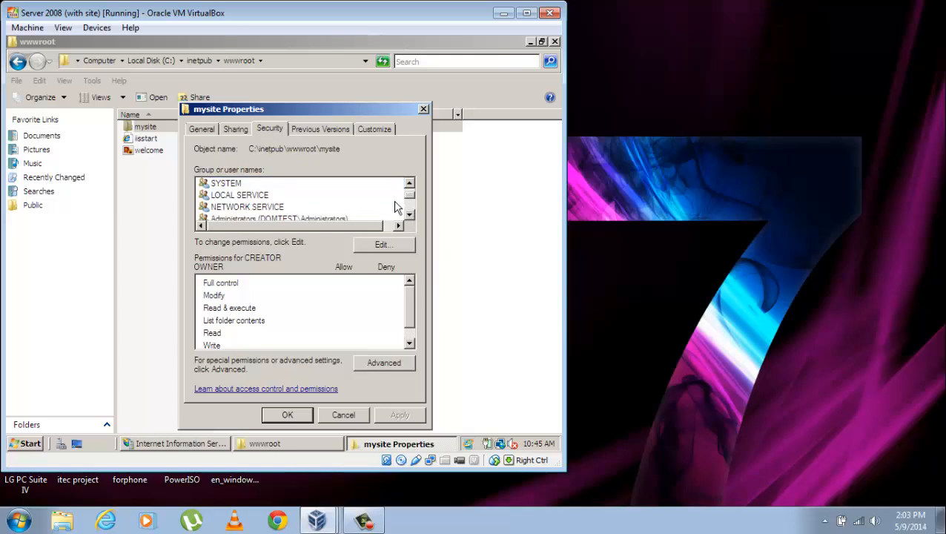
click(256, 196)
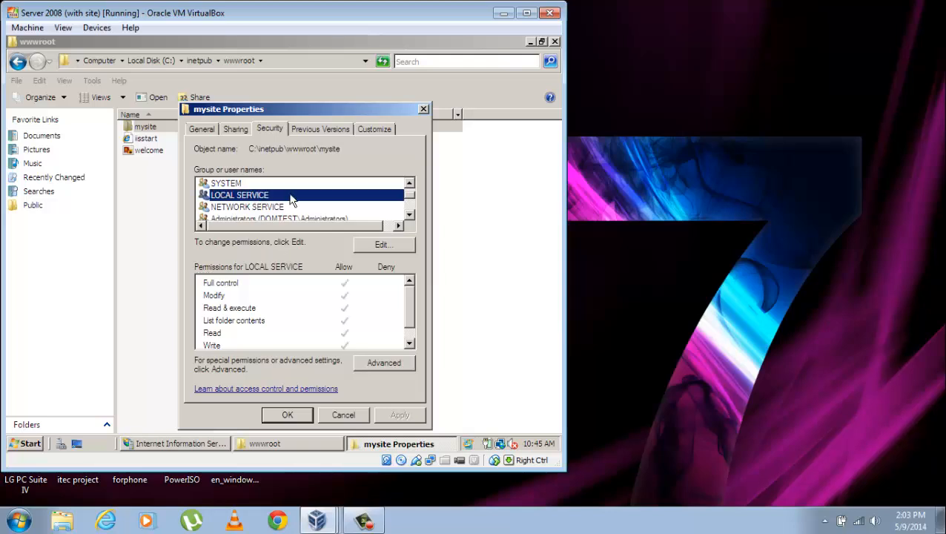
click(411, 216)
click(411, 215)
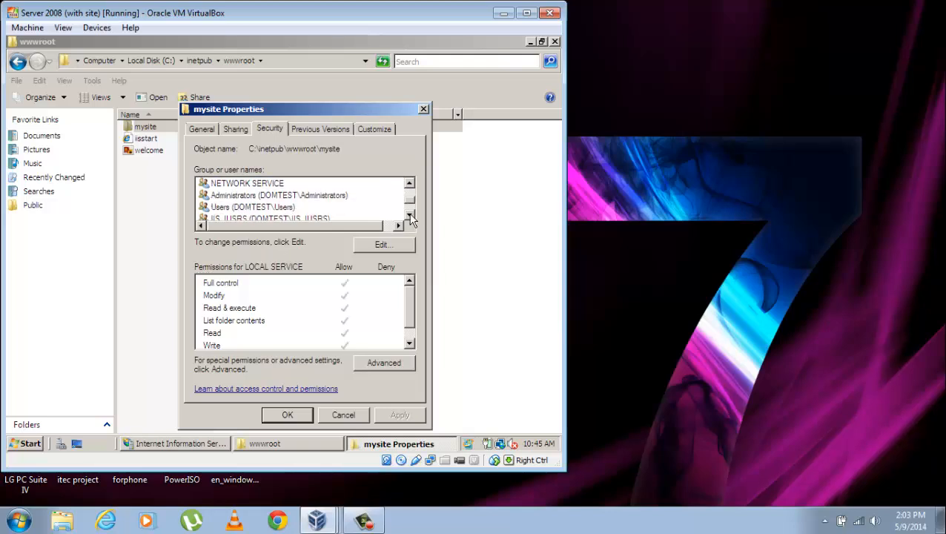
click(265, 198)
click(274, 208)
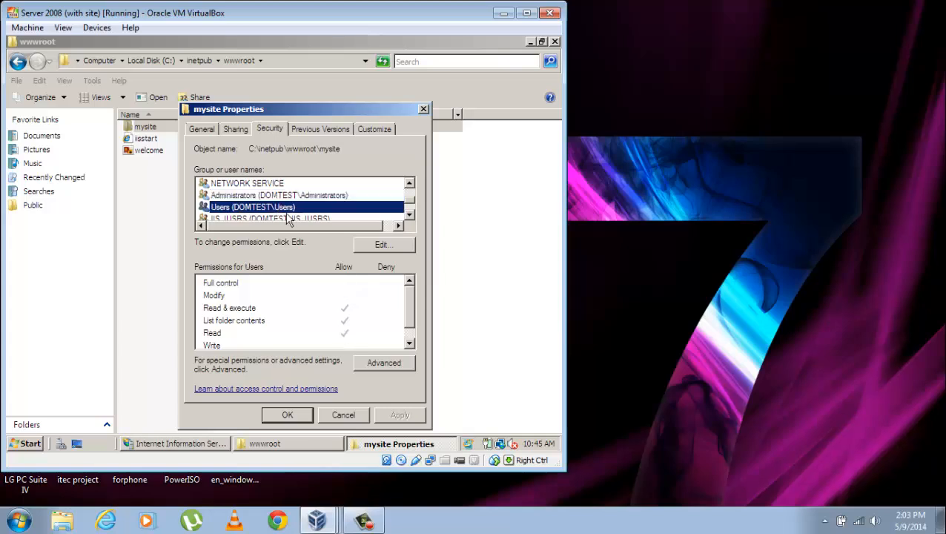
click(288, 219)
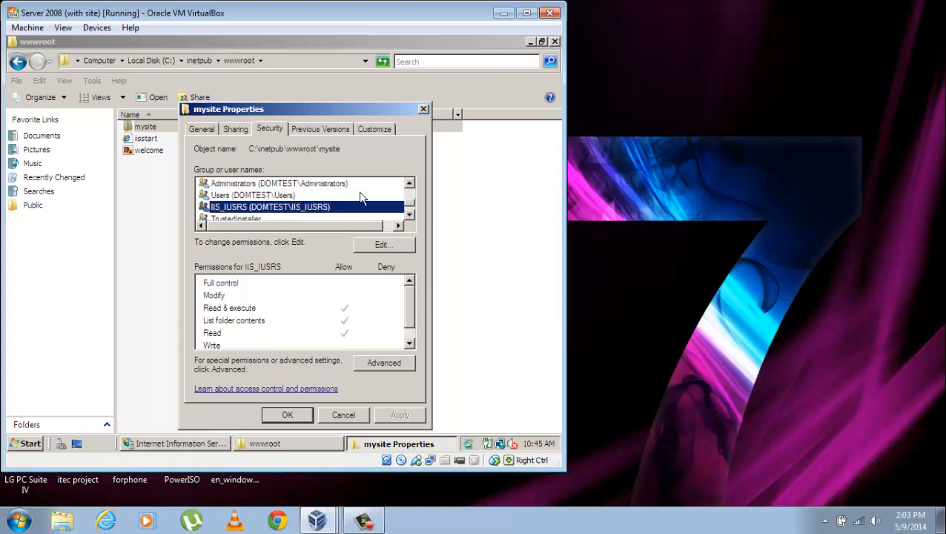
click(409, 215)
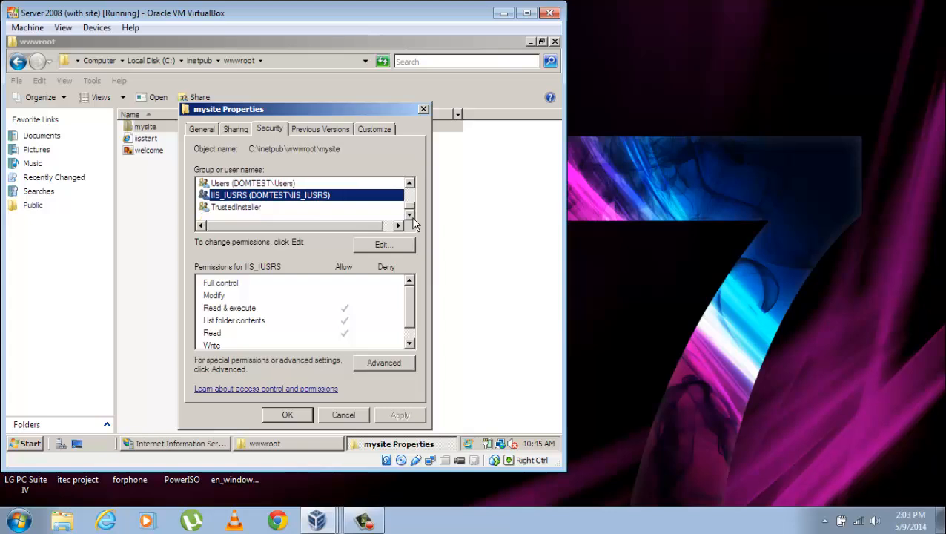
click(410, 184)
click(410, 184)
click(410, 184)
click(410, 184)
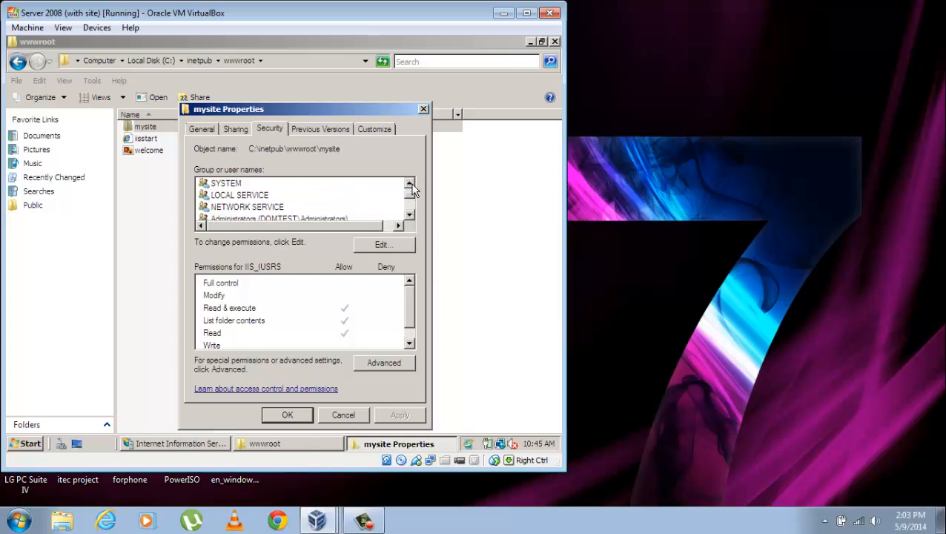
click(410, 184)
click(410, 215)
click(410, 215)
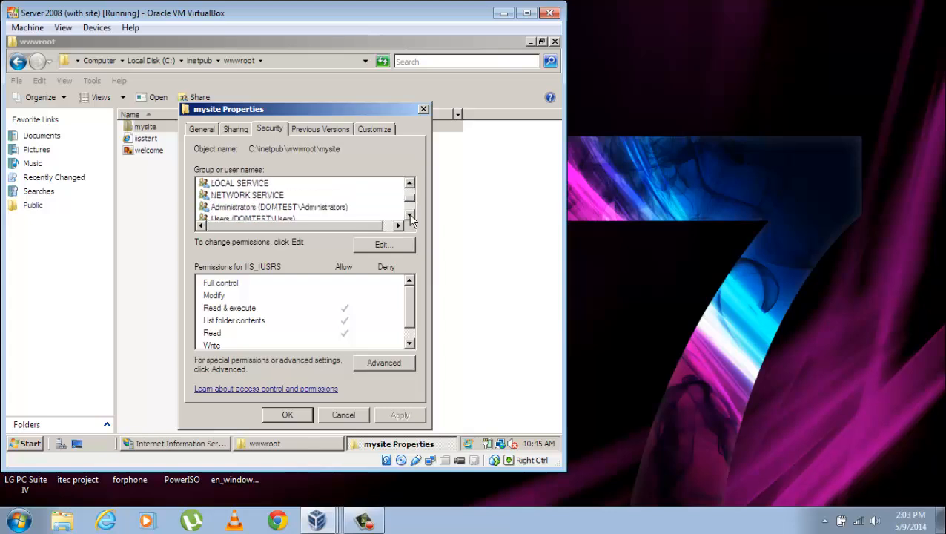
click(410, 215)
click(410, 215)
click(410, 216)
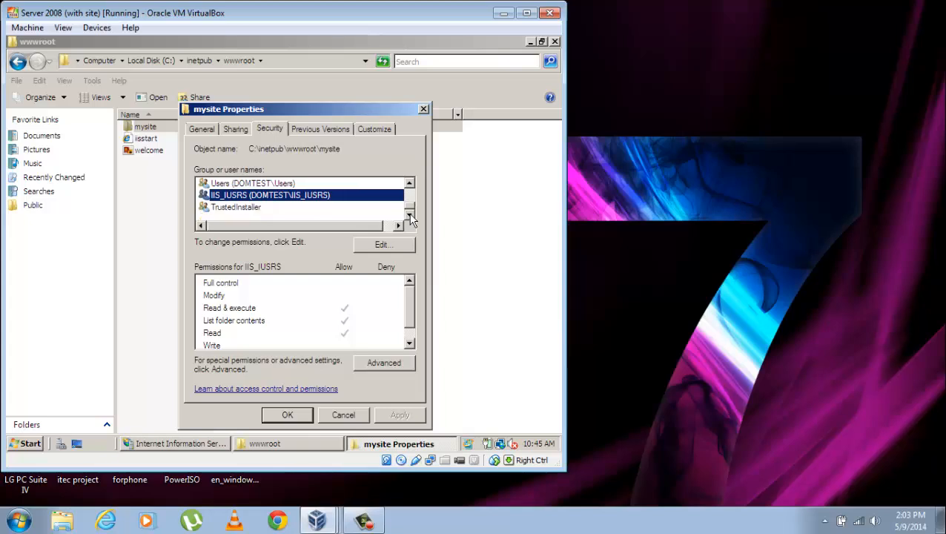
click(288, 416)
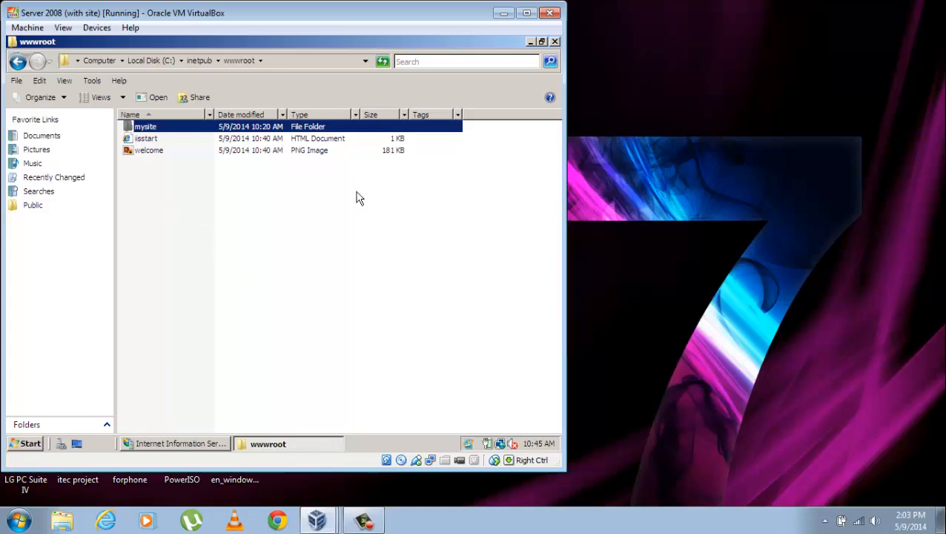
click(554, 42)
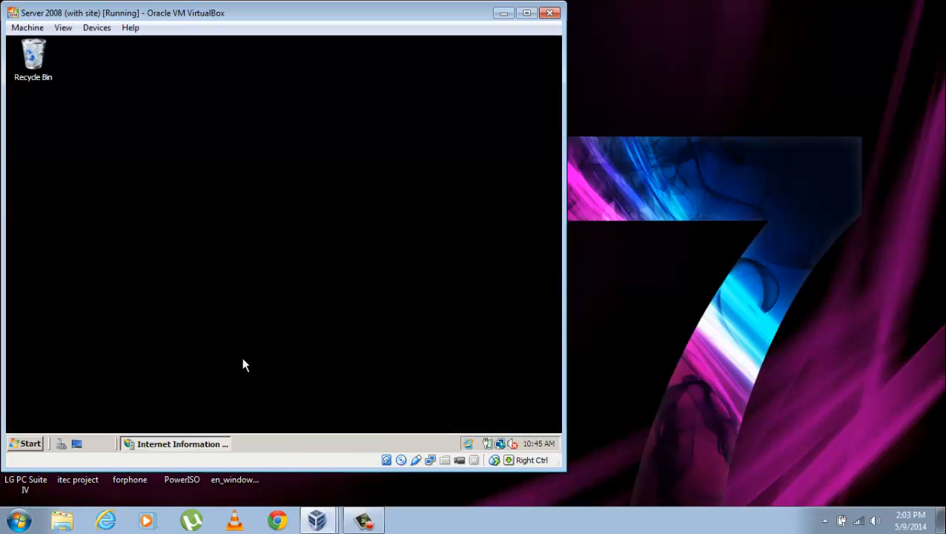
Open DNS Manager from the administrative tools and expand the Forward Lookup Zones of SERVER08
click(22, 445)
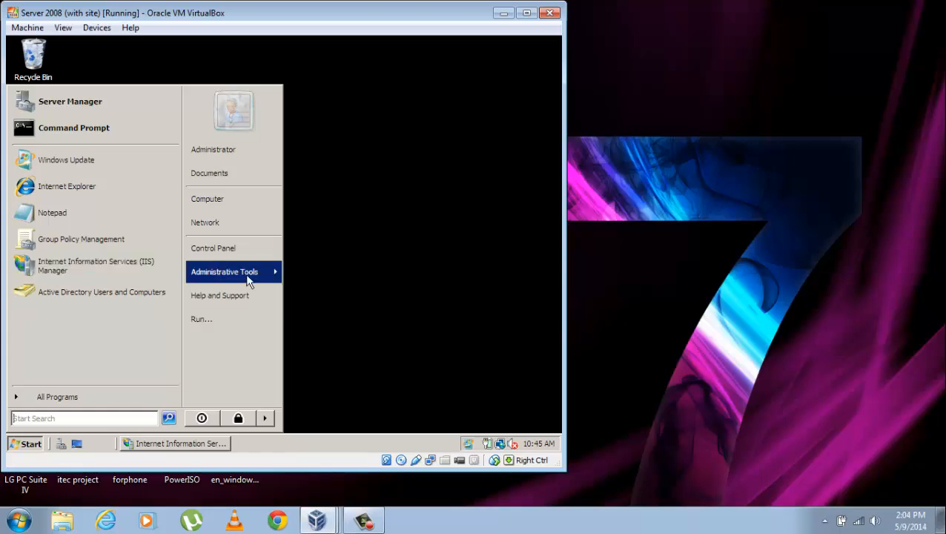
mouse_move(244, 274)
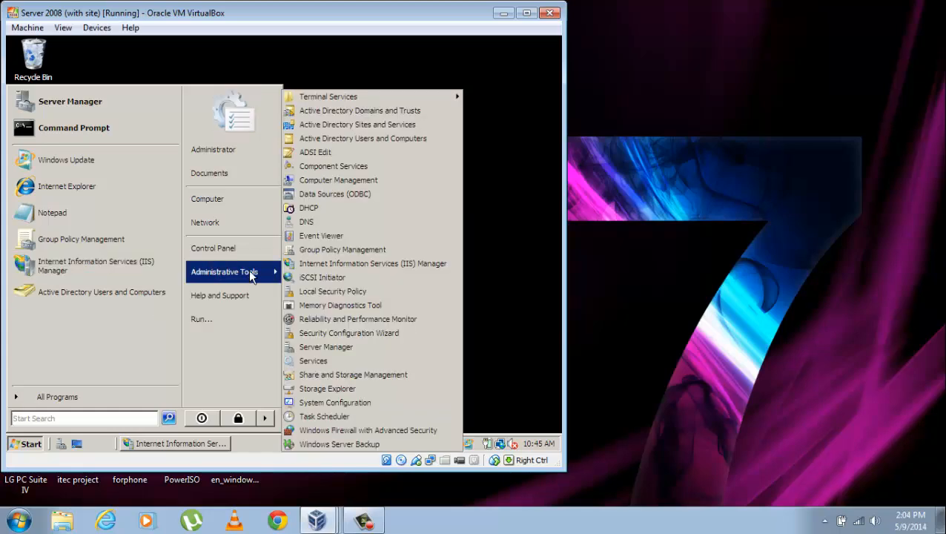
click(307, 224)
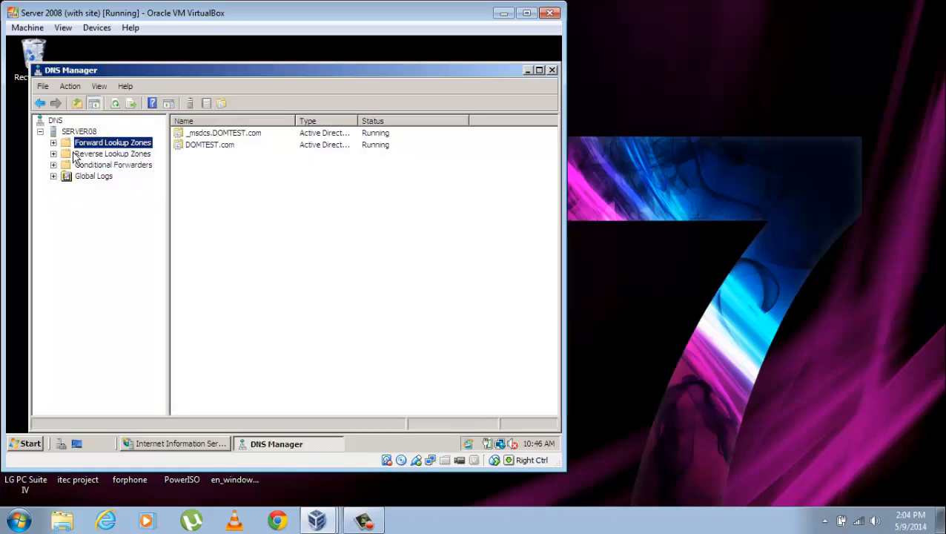
click(54, 143)
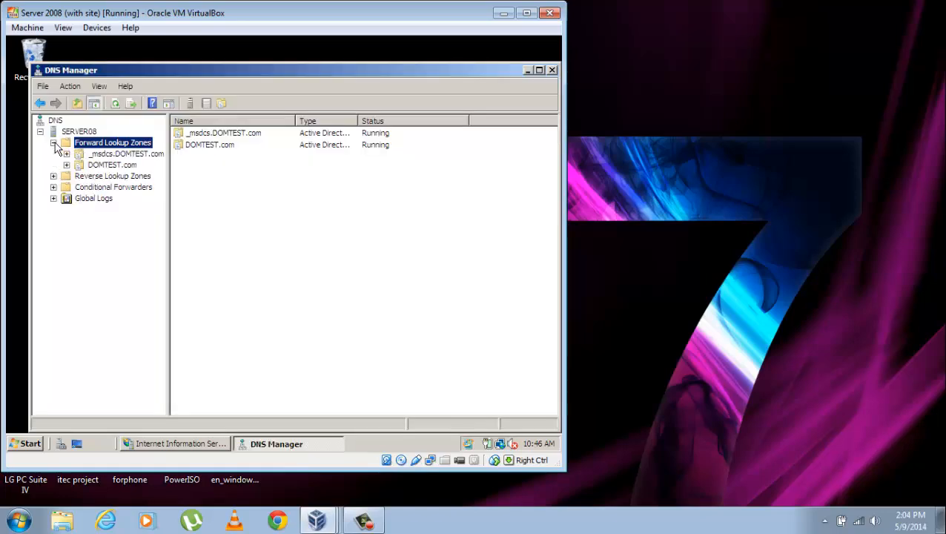
Start a new forward lookup zone as a primary zone stored in Active Directory, replicated to all DNS servers in the DOMTEST.com domain
click(205, 176)
right_click(205, 176)
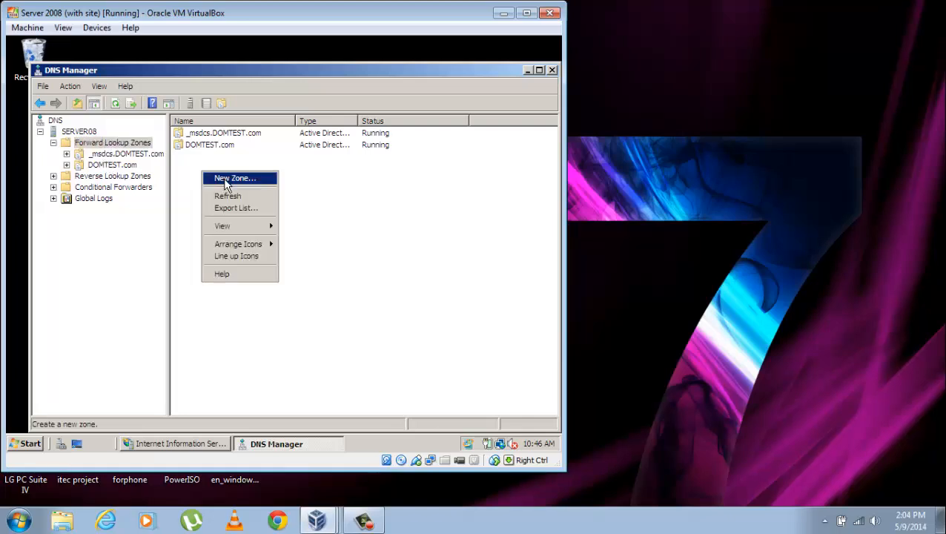
click(223, 178)
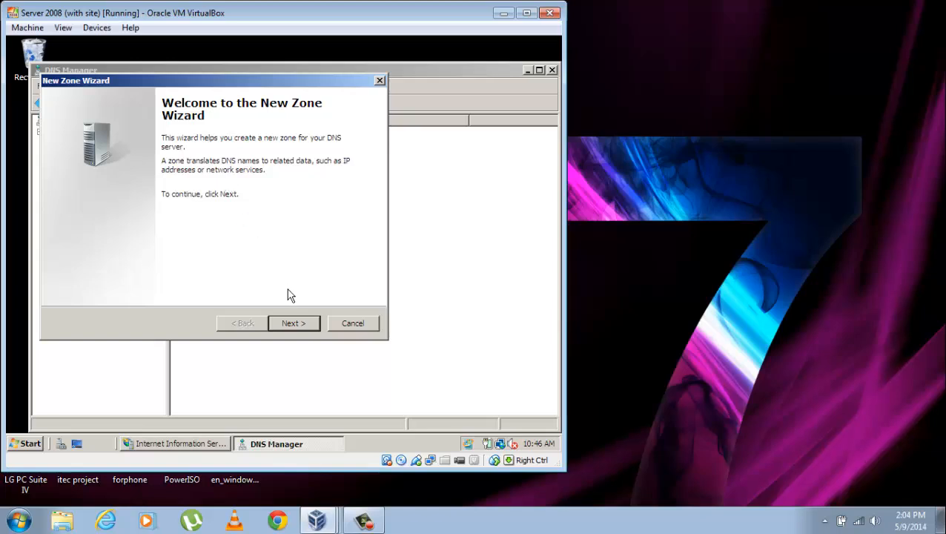
click(295, 324)
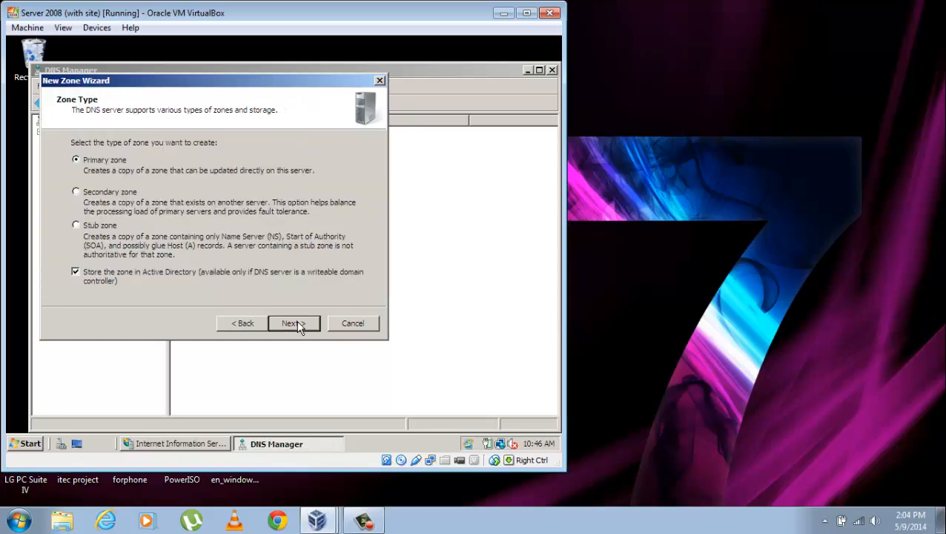
click(296, 325)
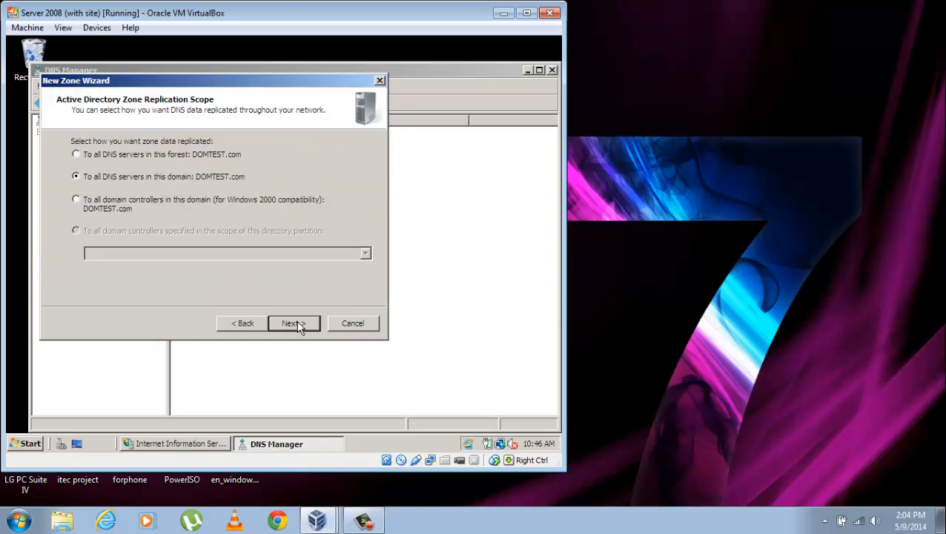
click(297, 324)
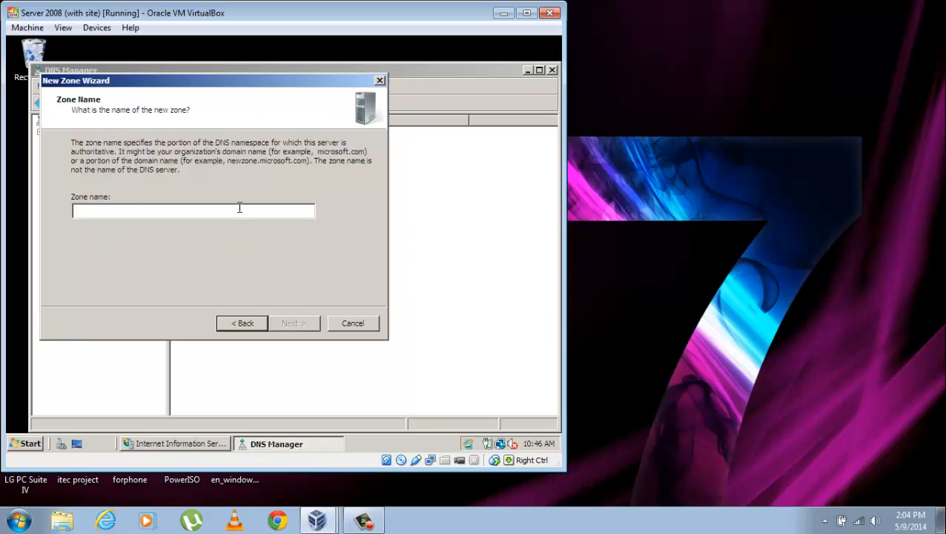
Name the new zone del.bran, allow only secure dynamic updates, and finish creating it
text(del.b)
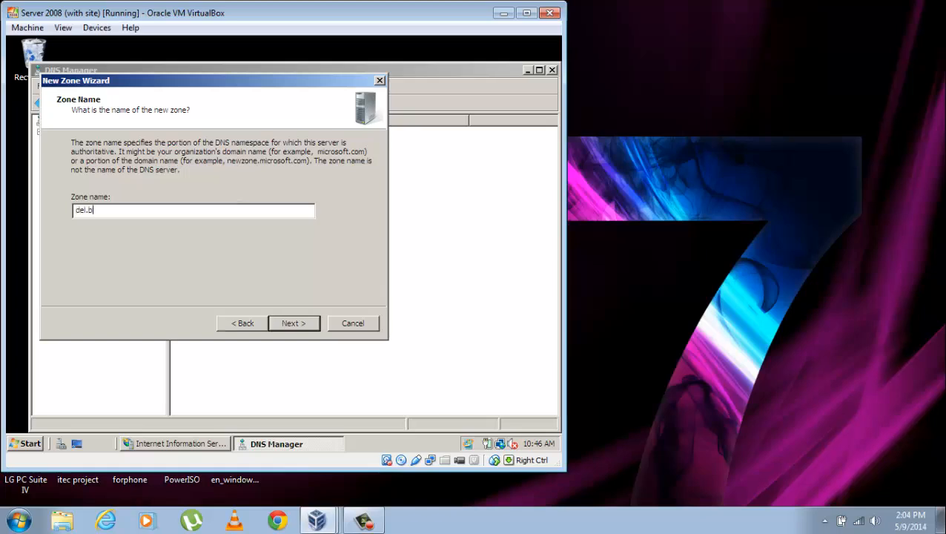
text(ran)
click(306, 324)
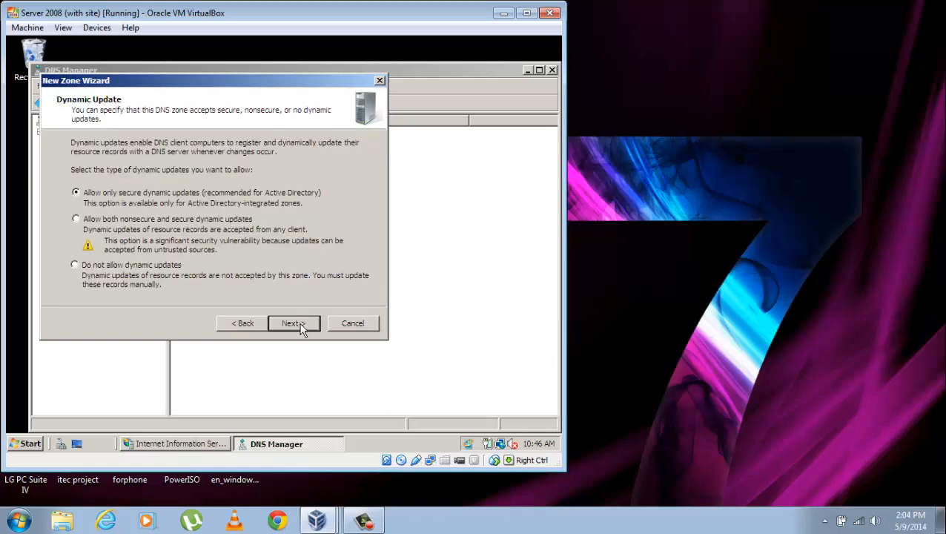
click(294, 323)
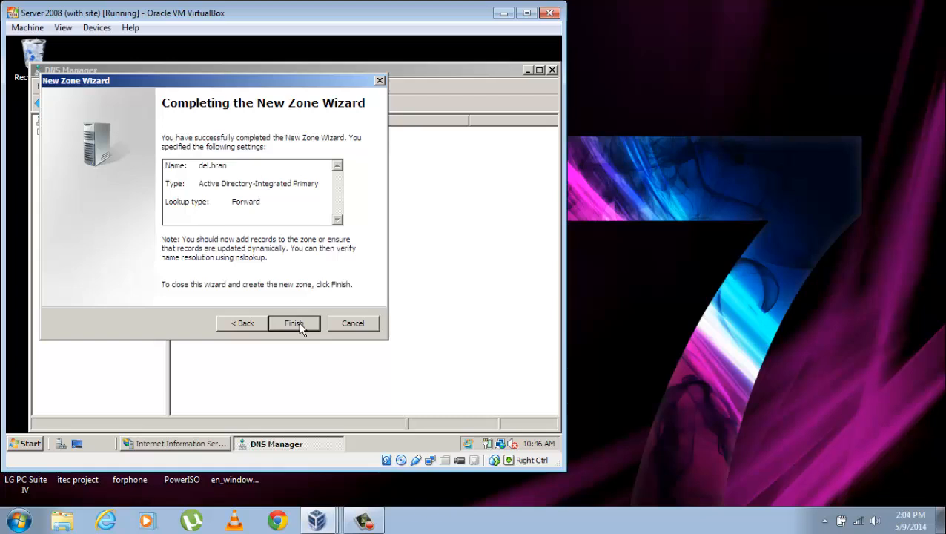
click(300, 328)
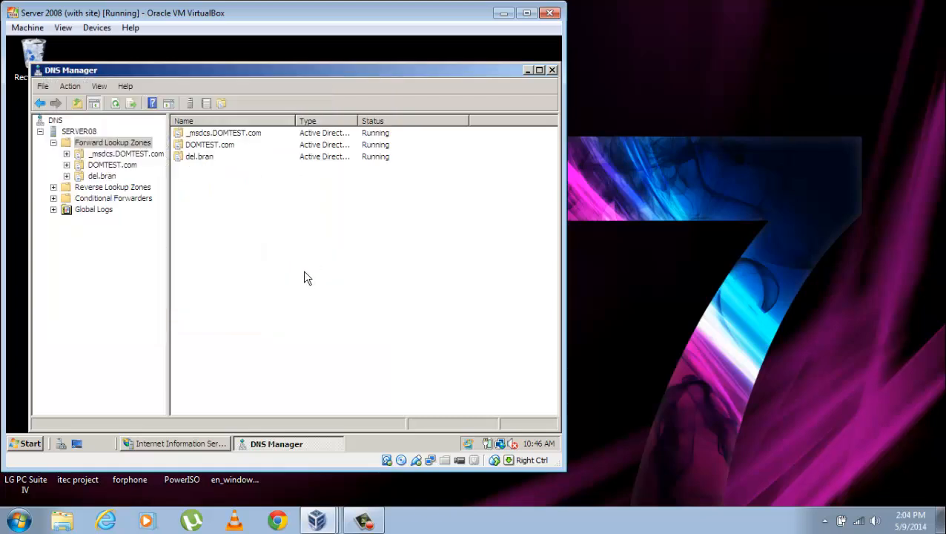
Add a host record named www with IP address 192.168.1.1 to the del.bran zone, keeping the associated pointer record option on
double_click(203, 159)
right_click(225, 183)
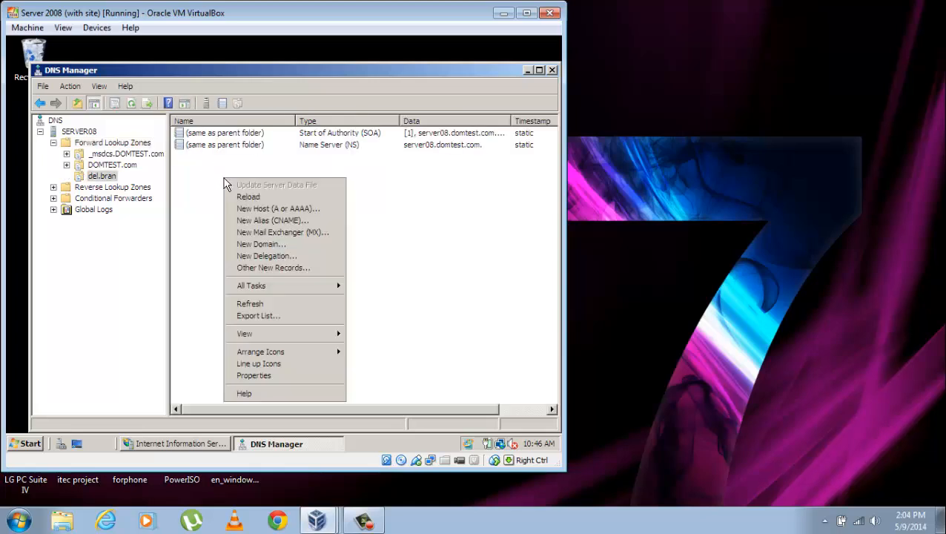
click(252, 211)
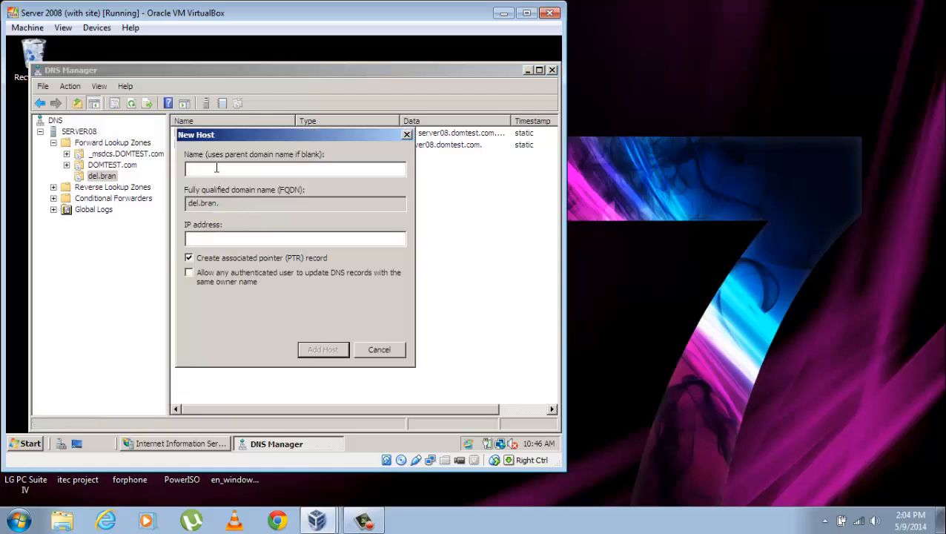
text(www)
text(1)
text(92.168.1.1)
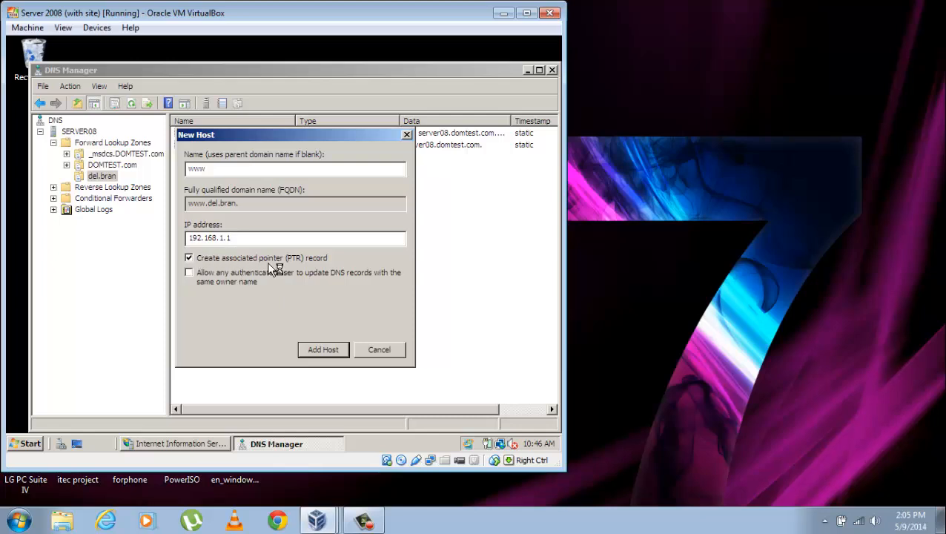
click(327, 348)
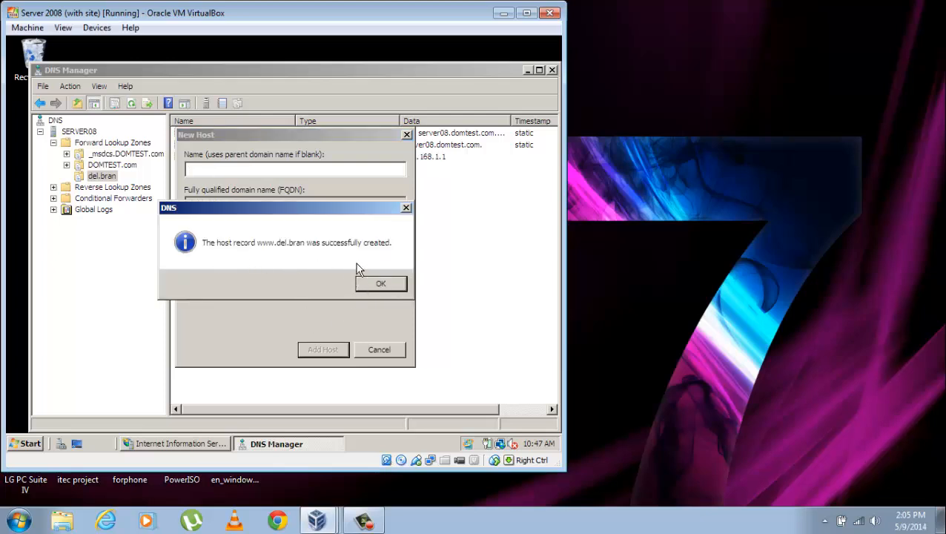
click(387, 288)
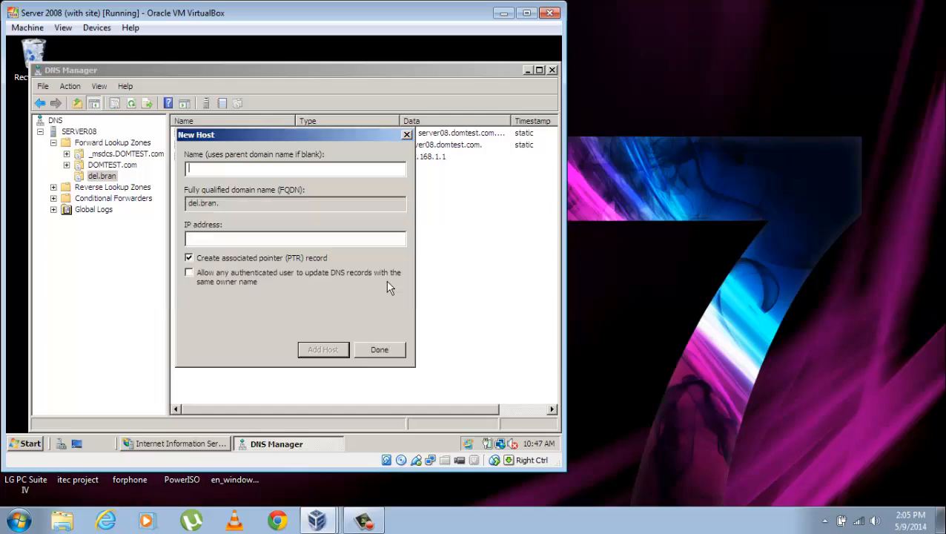
click(381, 350)
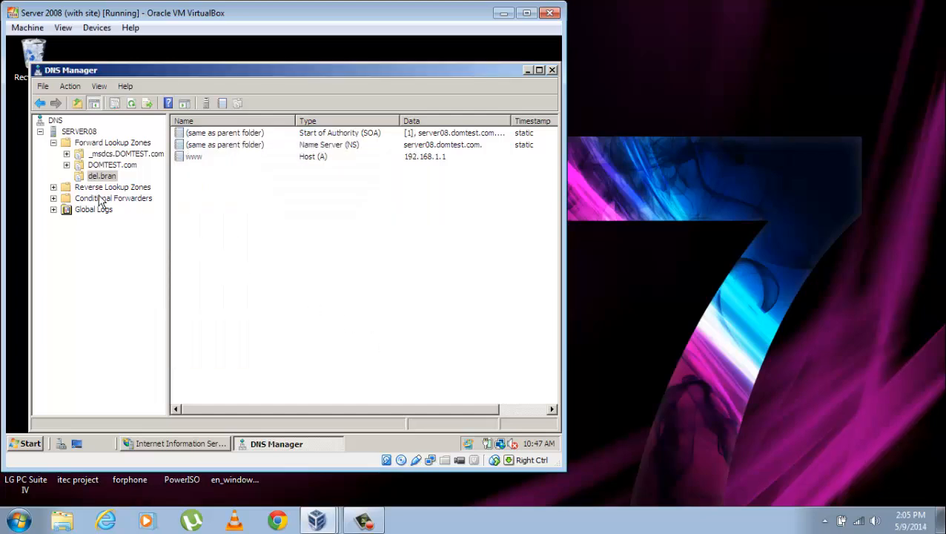
click(94, 189)
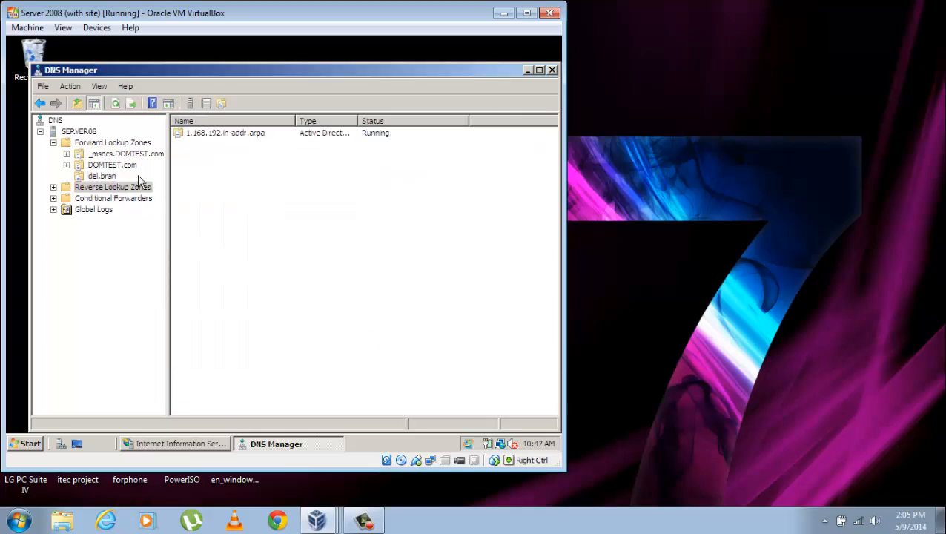
click(223, 135)
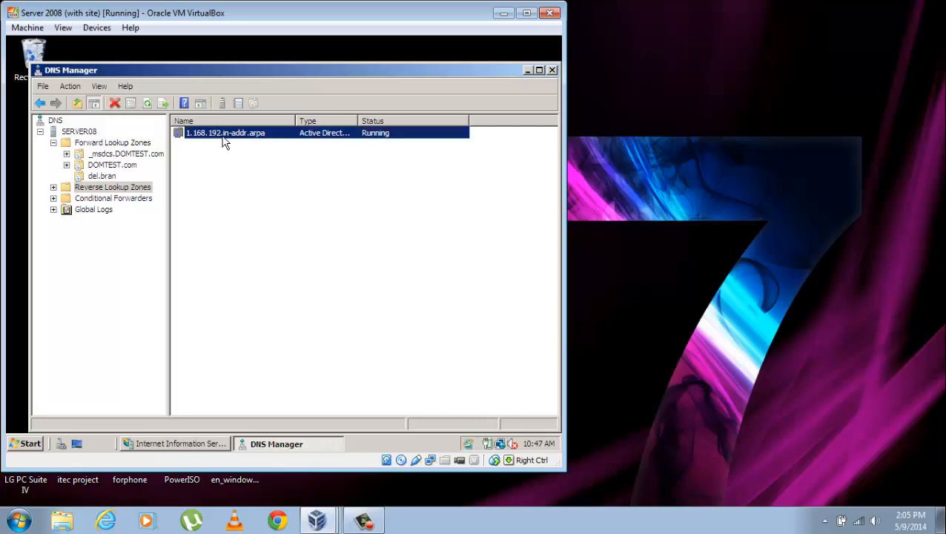
double_click(225, 141)
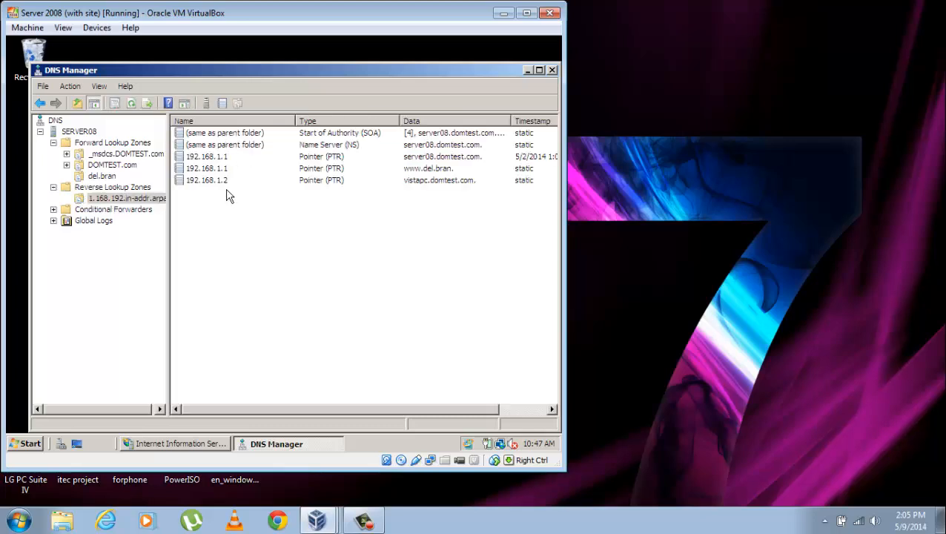
click(224, 170)
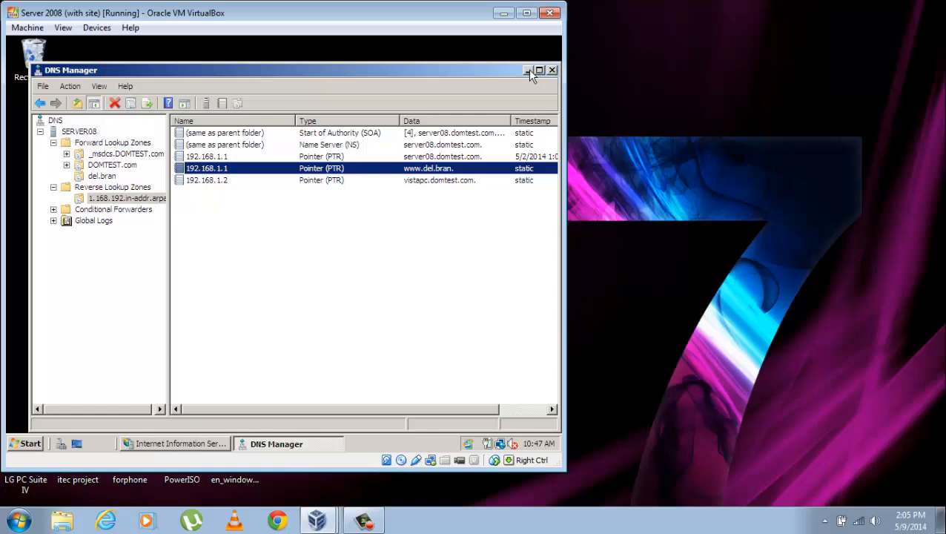
click(552, 70)
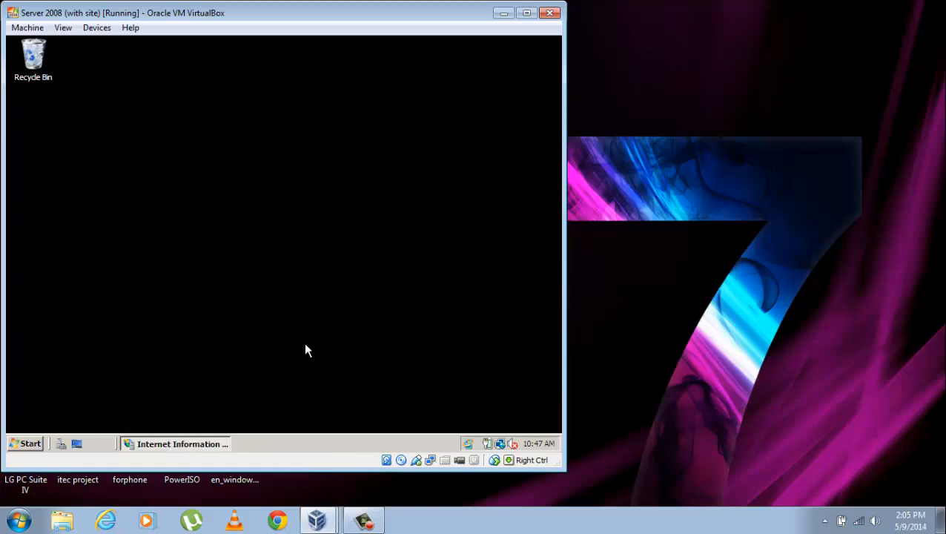
Stop and start the Default Web Site in IIS Manager, and preview its port 80 page in the browser
click(182, 448)
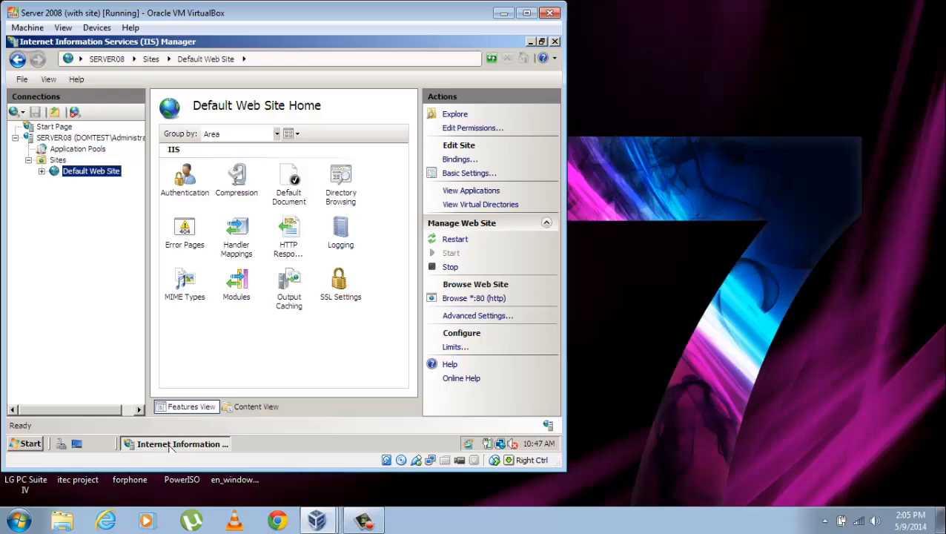
click(452, 268)
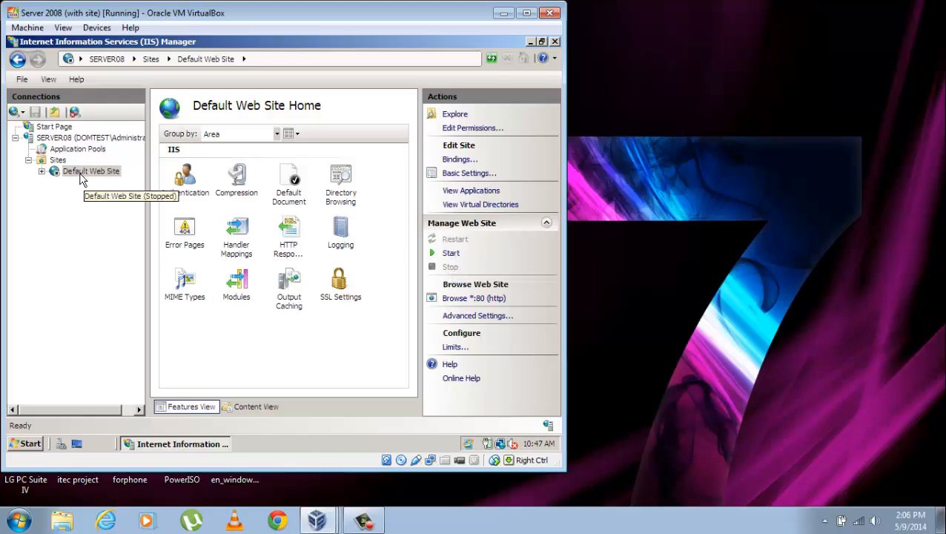
click(451, 253)
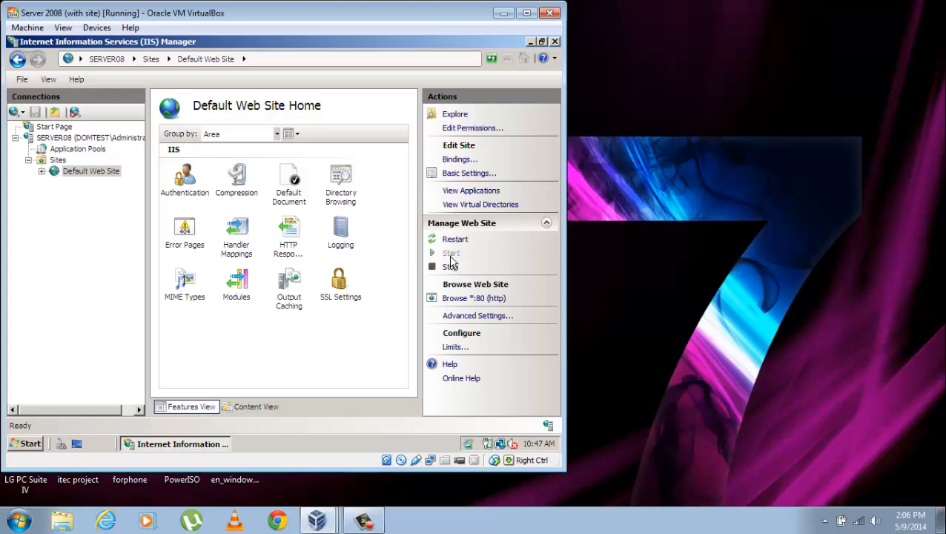
click(478, 299)
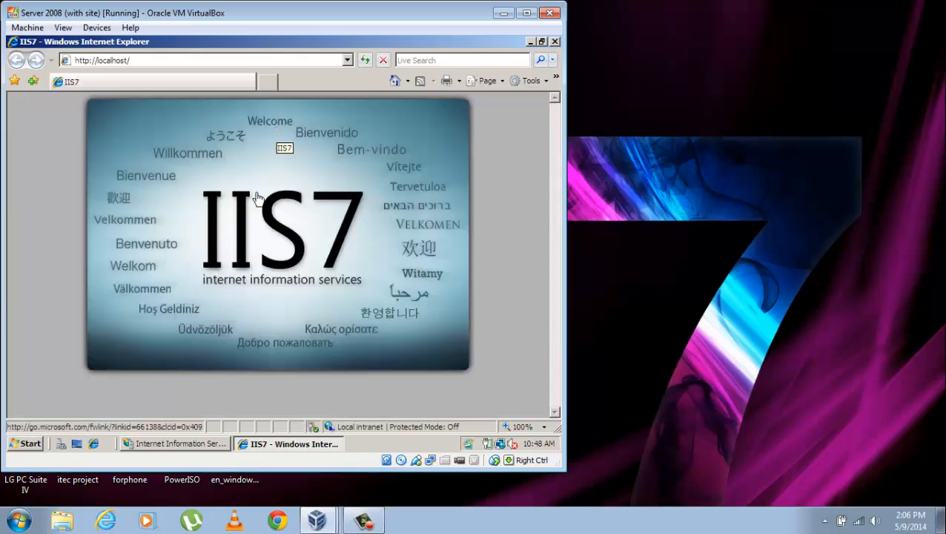
click(554, 42)
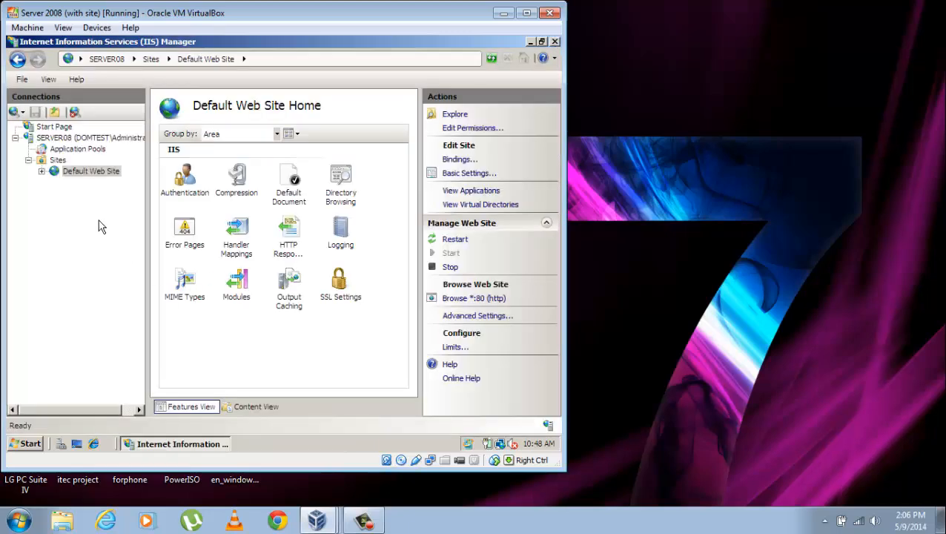
Stop the Default Web Site and show the server's Sites list
click(449, 267)
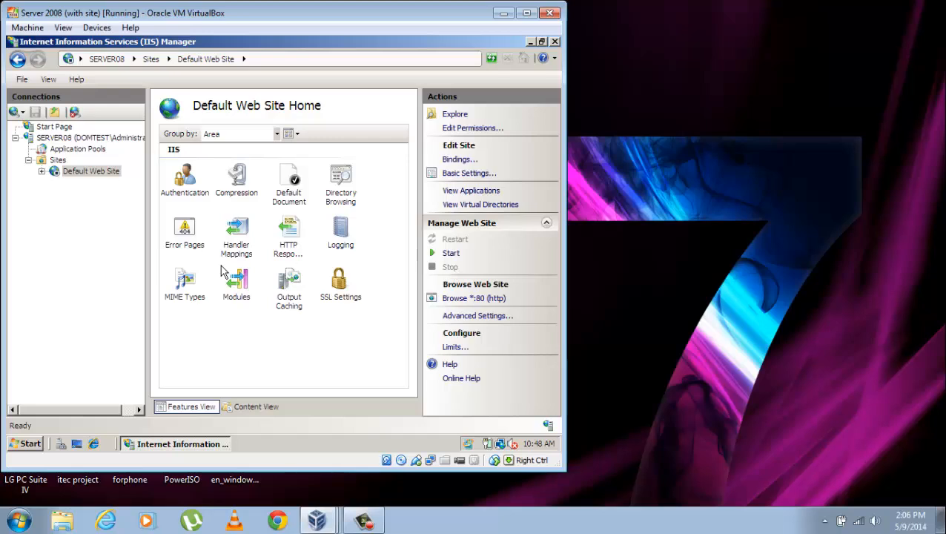
click(63, 170)
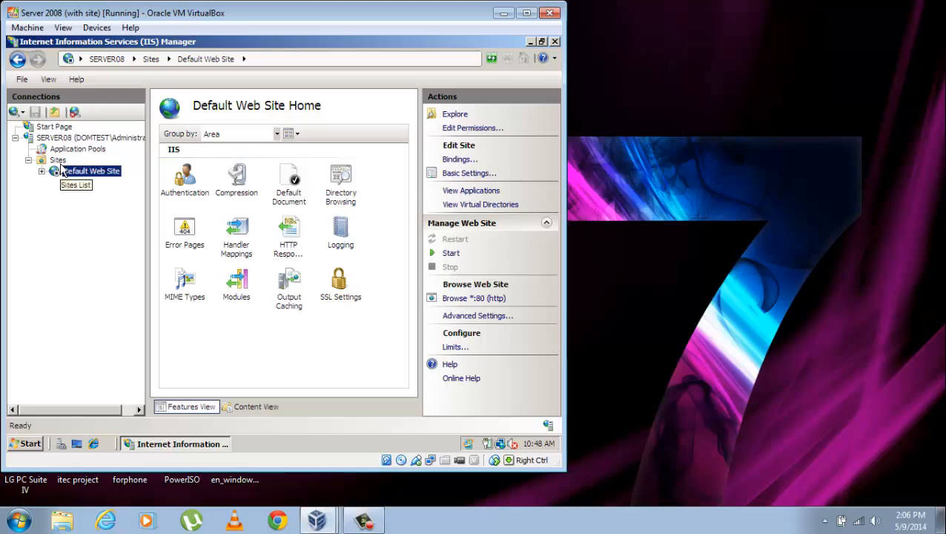
click(62, 165)
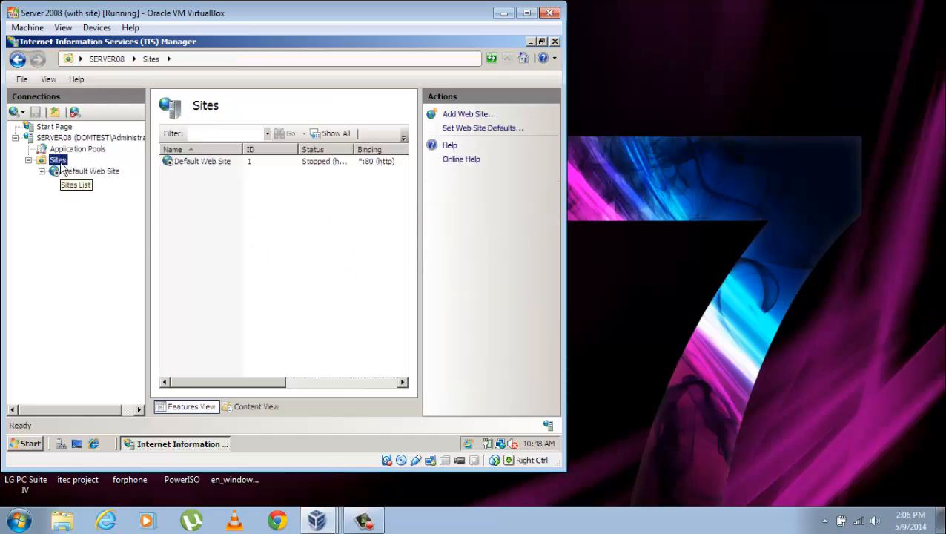
Start adding a web site named my website that uses the DefaultAppPool application pool
click(474, 116)
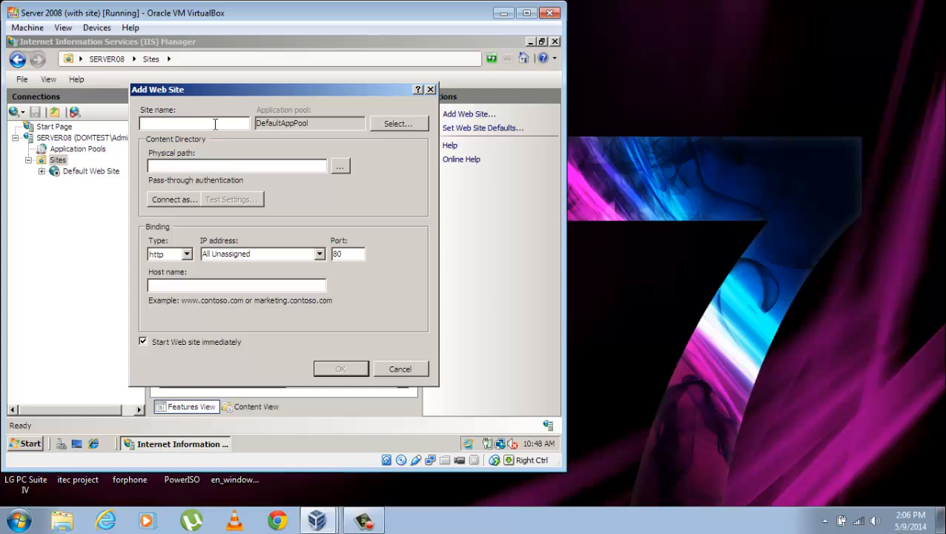
text(my web)
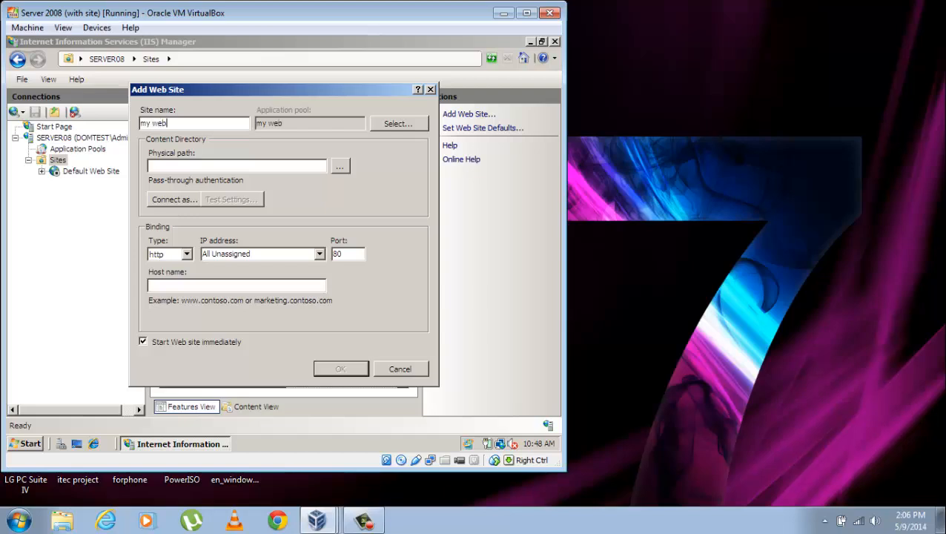
text(site)
click(388, 127)
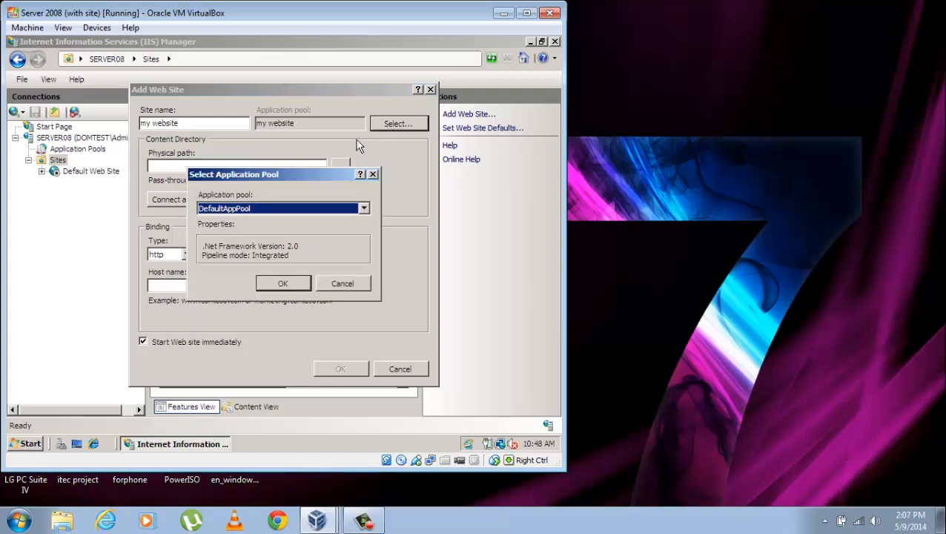
click(283, 283)
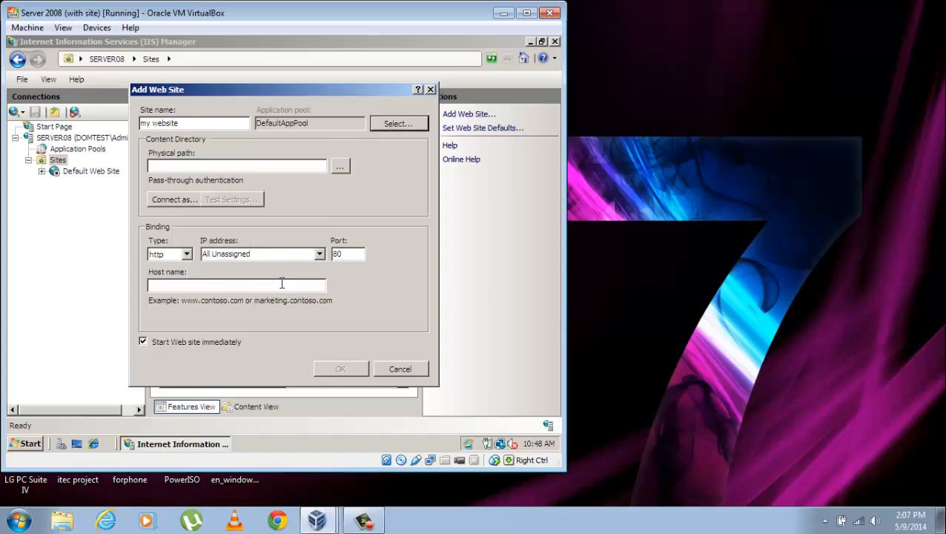
Set the new site's physical path to C:\inetpub\wwwroot\mysite
click(341, 167)
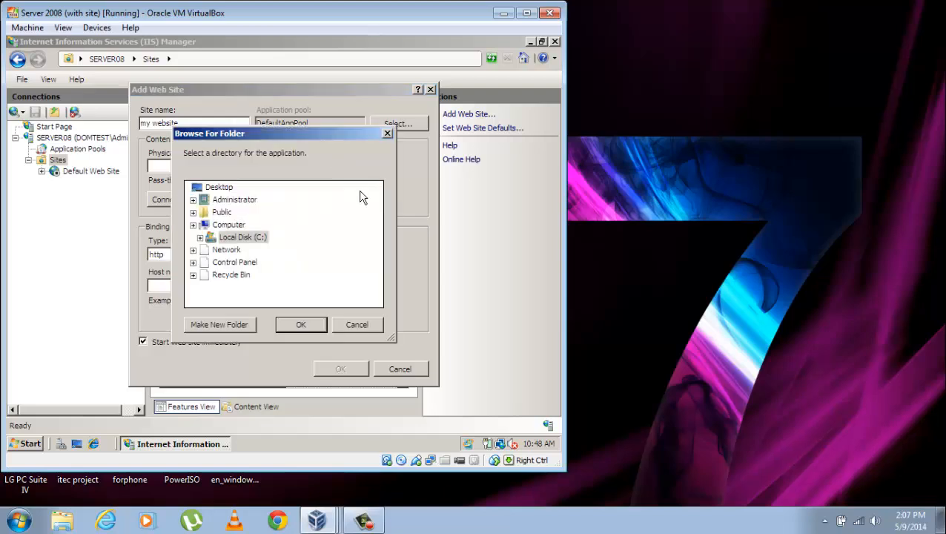
click(200, 236)
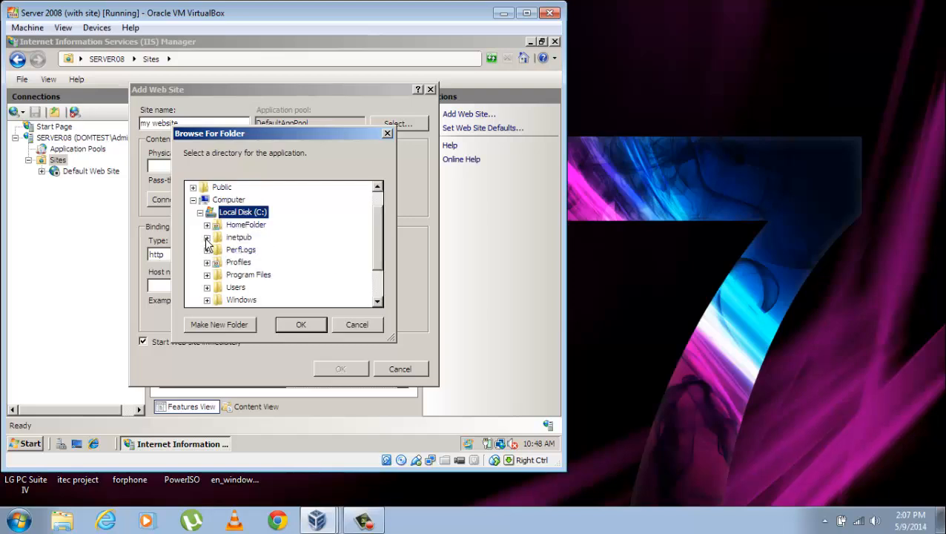
click(207, 237)
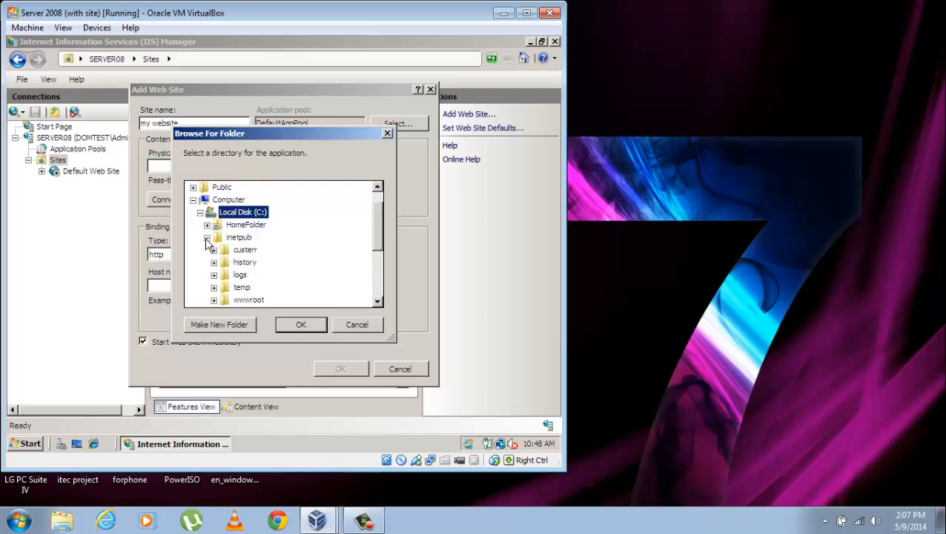
click(214, 299)
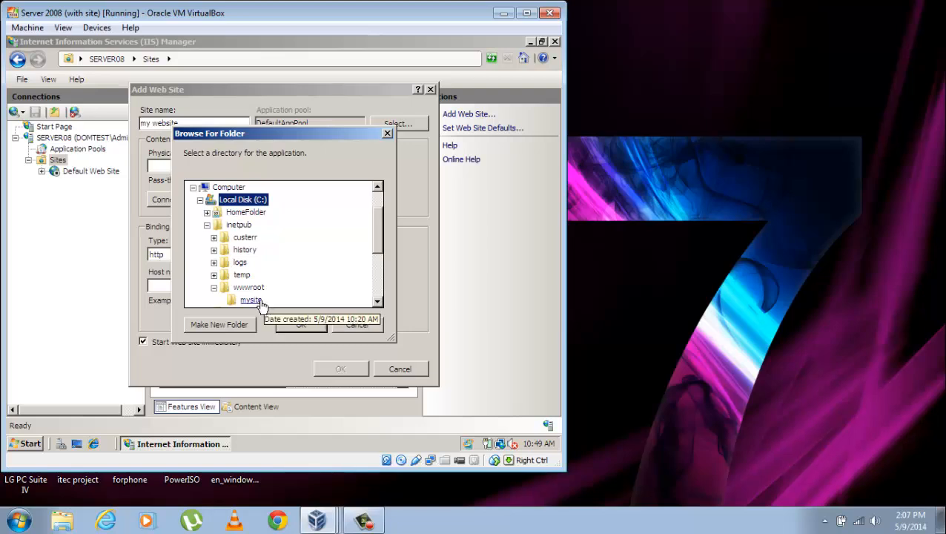
click(256, 301)
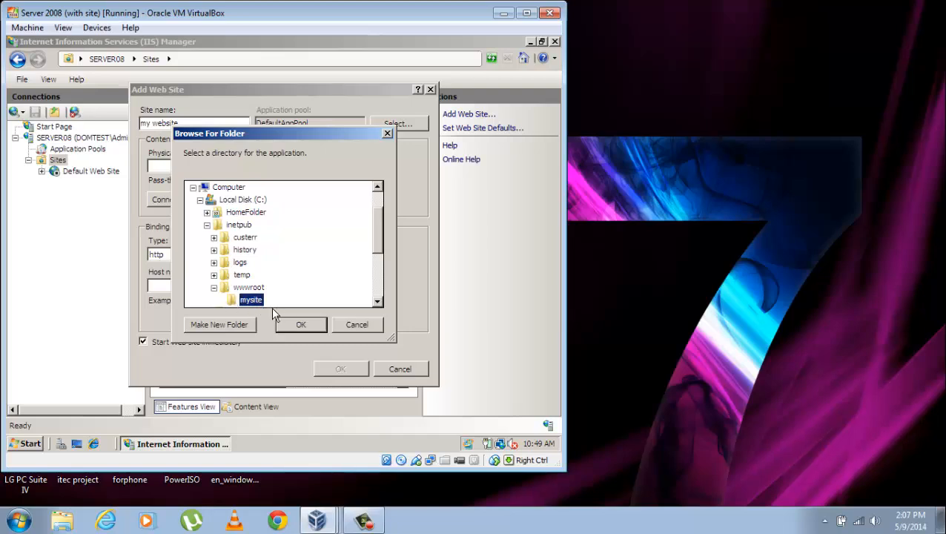
click(303, 333)
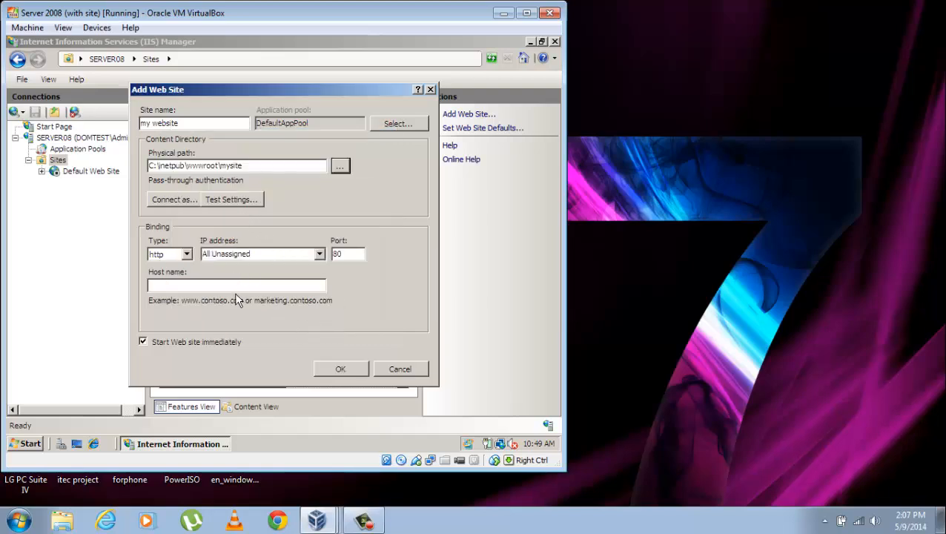
click(320, 254)
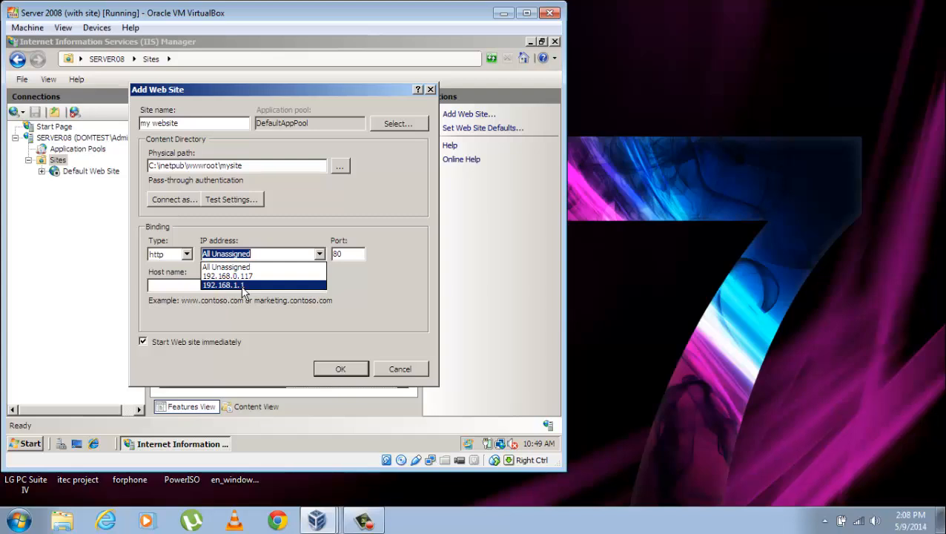
click(242, 287)
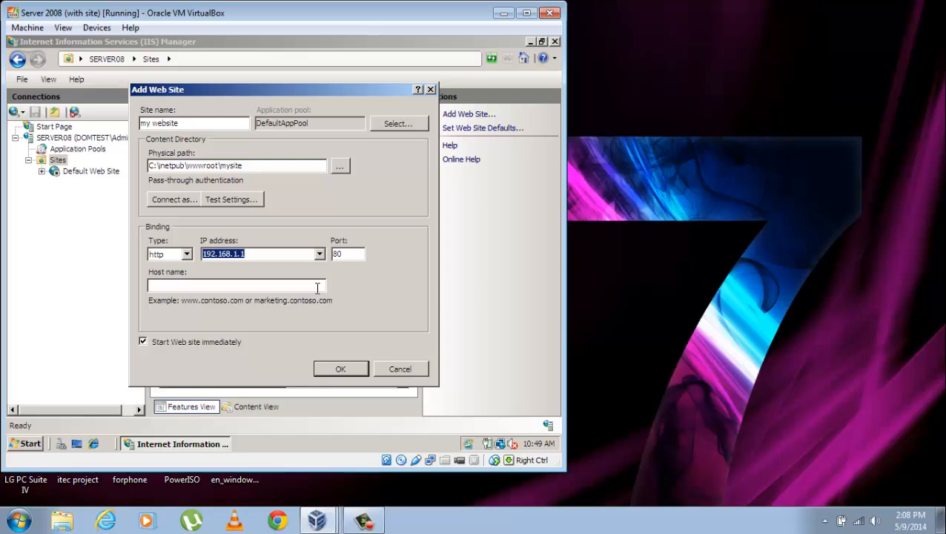
click(274, 286)
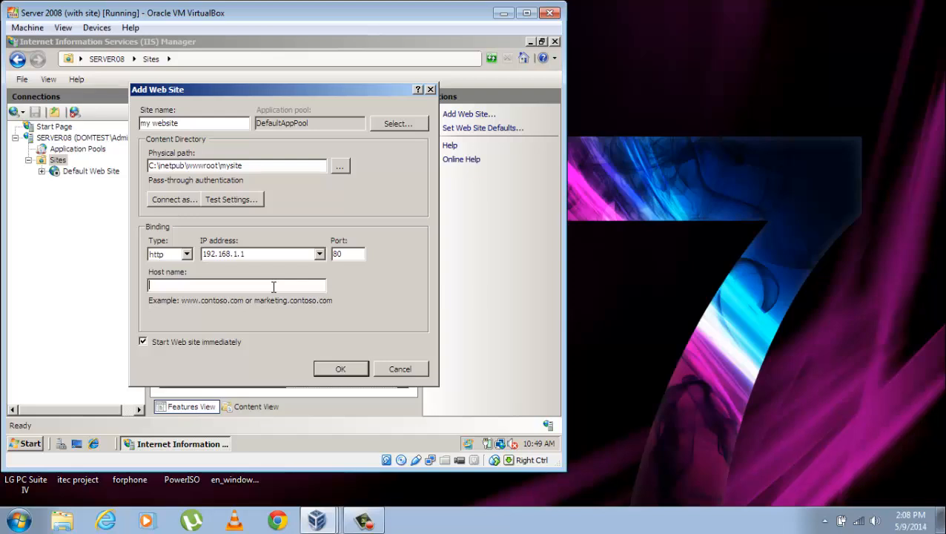
text(www.del.bran)
click(341, 369)
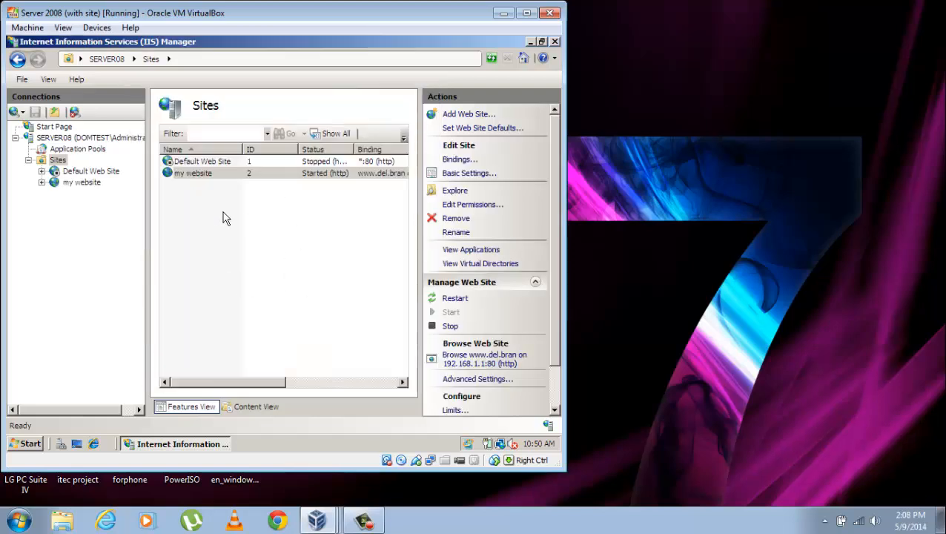
click(96, 185)
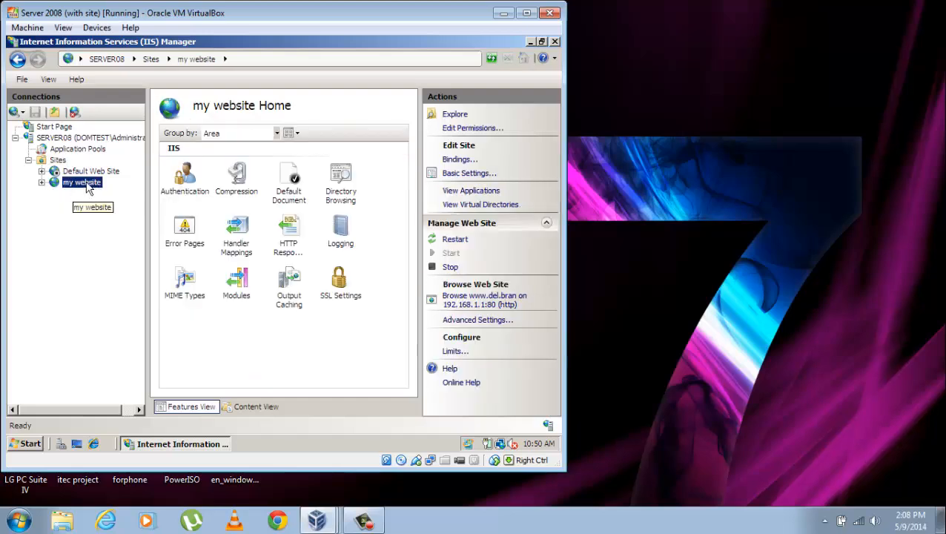
click(469, 301)
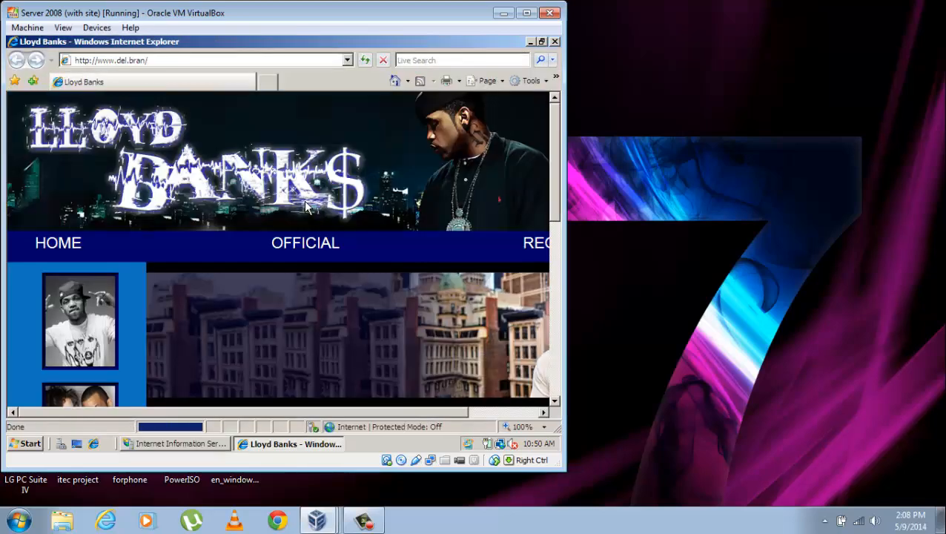
mouse_move(400, 413)
mouse_down()
mouse_move(523, 412)
mouse_move(393, 412)
mouse_up()
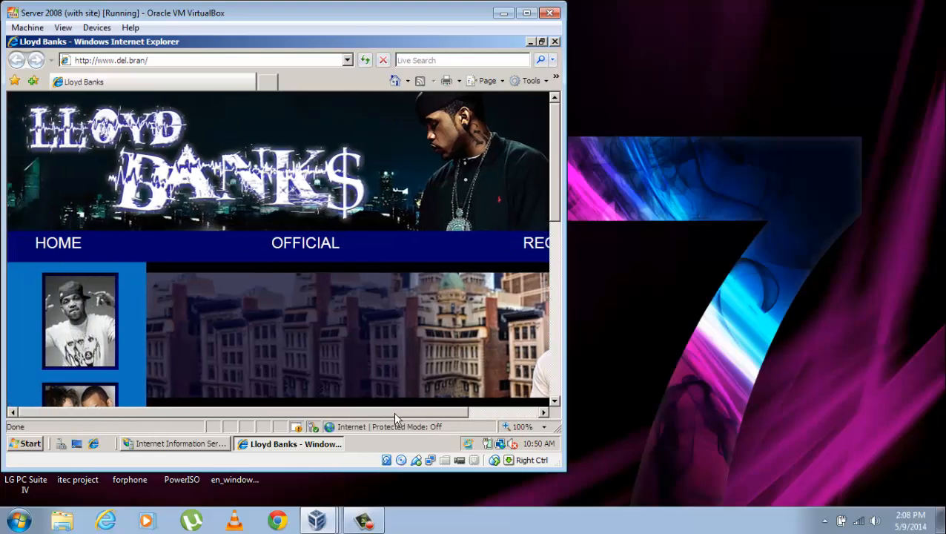
mouse_move(553, 174)
mouse_down()
mouse_move(563, 311)
mouse_move(560, 172)
mouse_up()
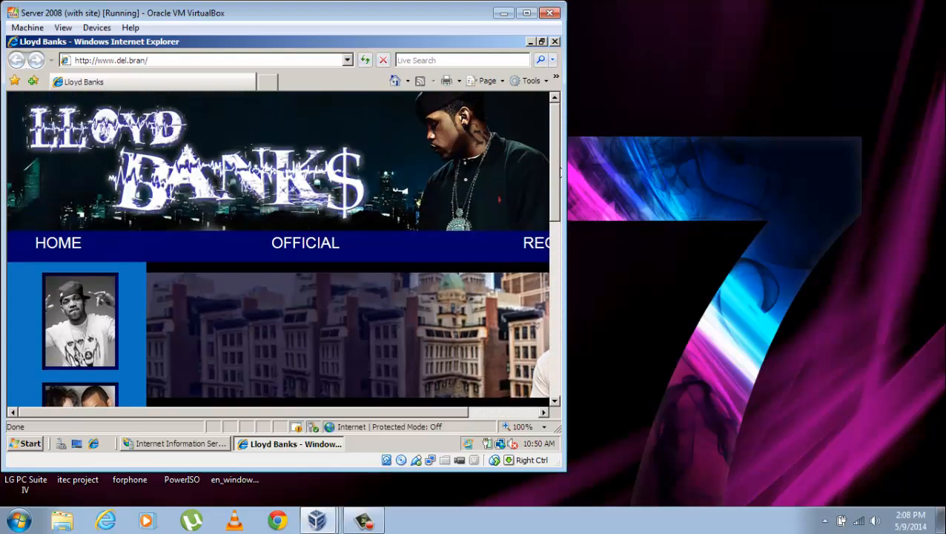
click(554, 42)
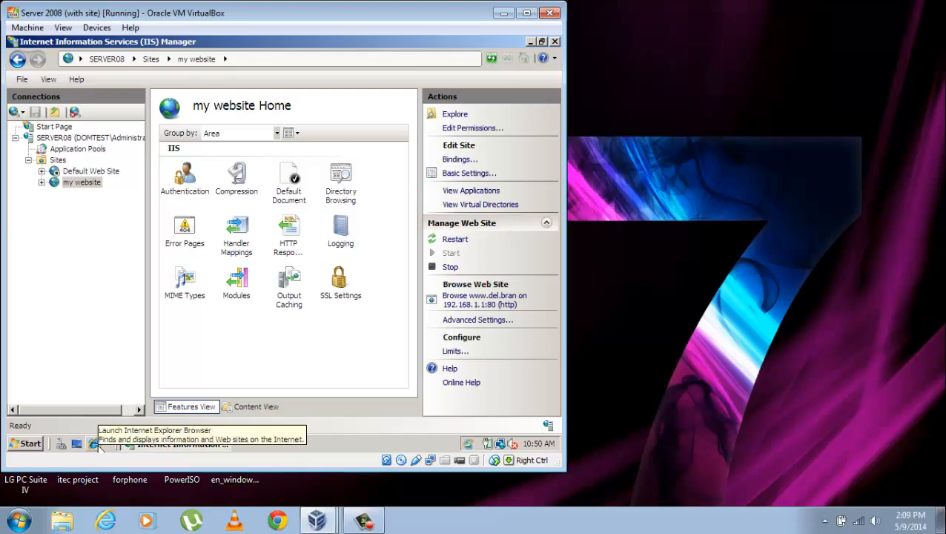
Try to open the site by its IP address 192.168.1.1 in Internet Explorer, dismissing the blocked-content message
click(94, 443)
text(192.168.1.1)
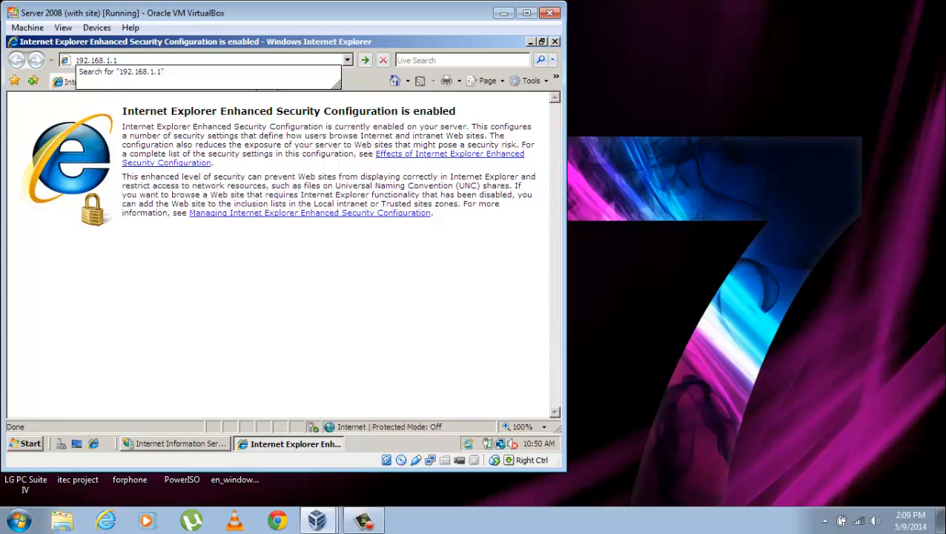
key(Return)
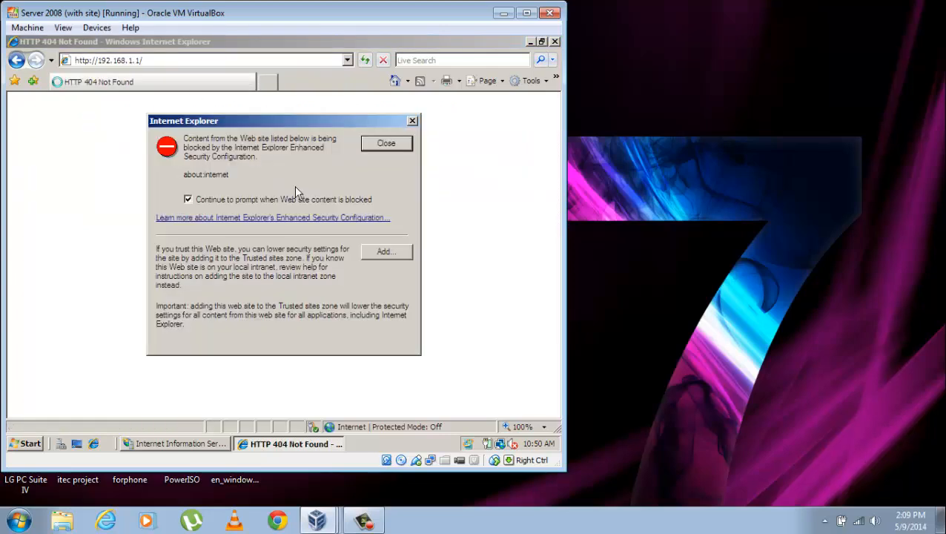
click(386, 144)
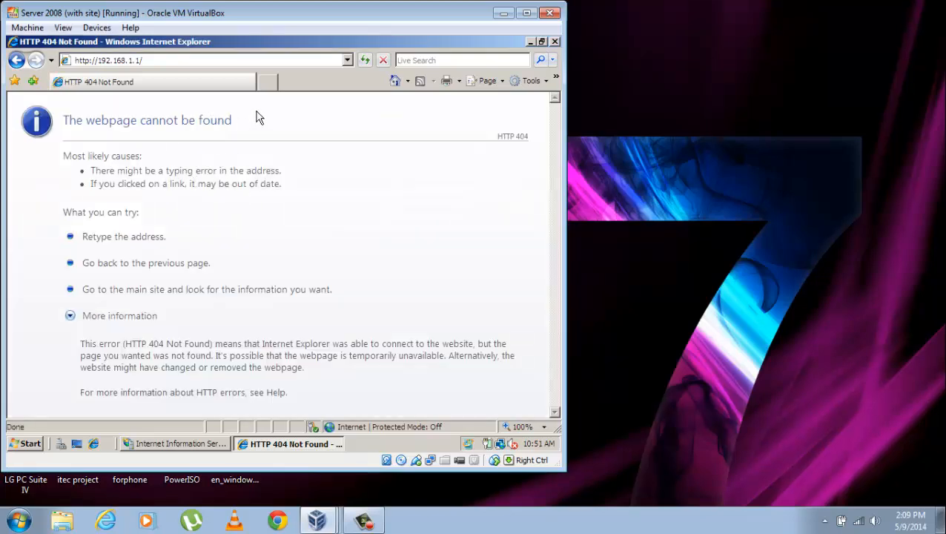
Close the browser and add a second http binding to my website for all unassigned addresses on port 80, accepting the duplicate binding
click(555, 41)
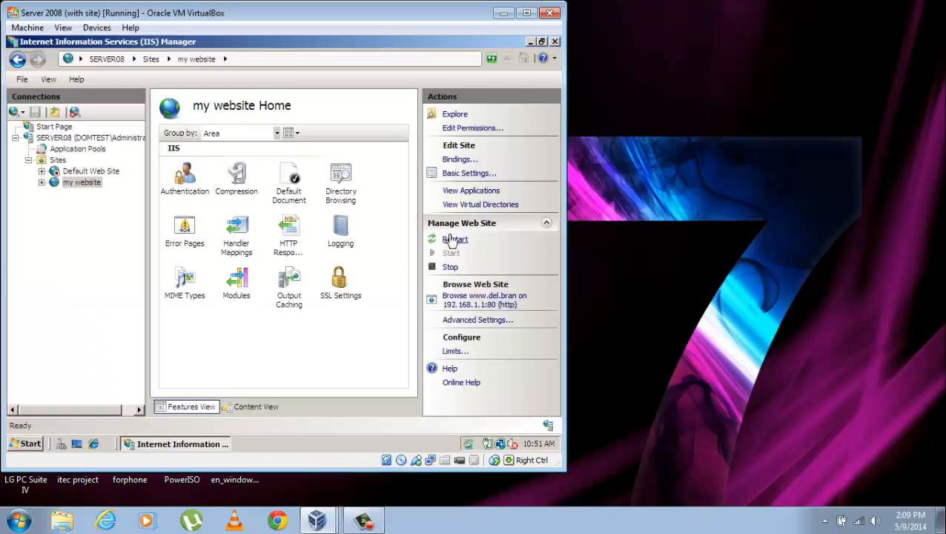
click(461, 160)
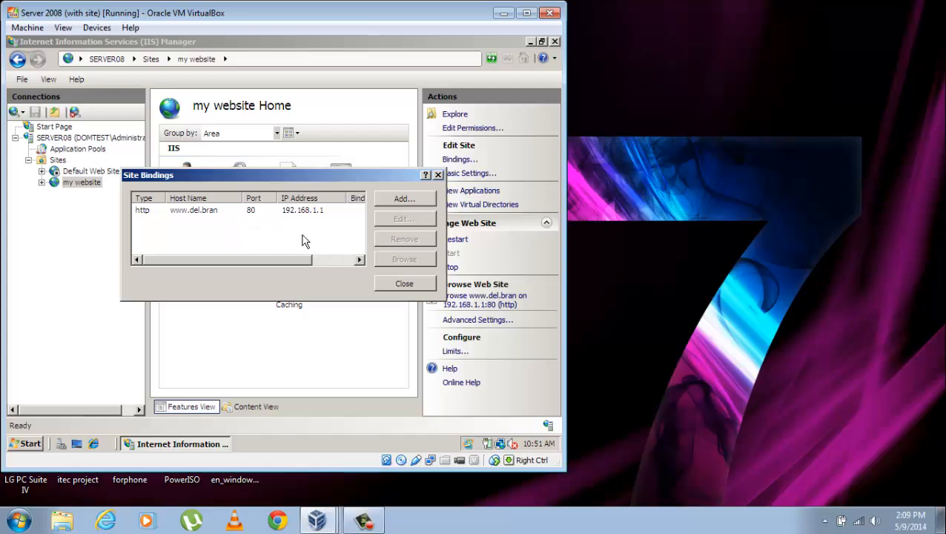
click(417, 200)
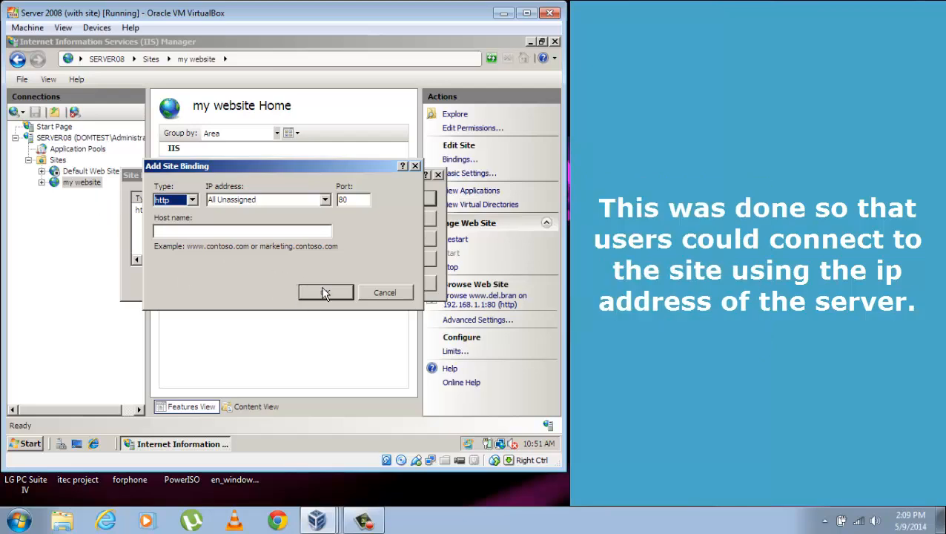
click(326, 294)
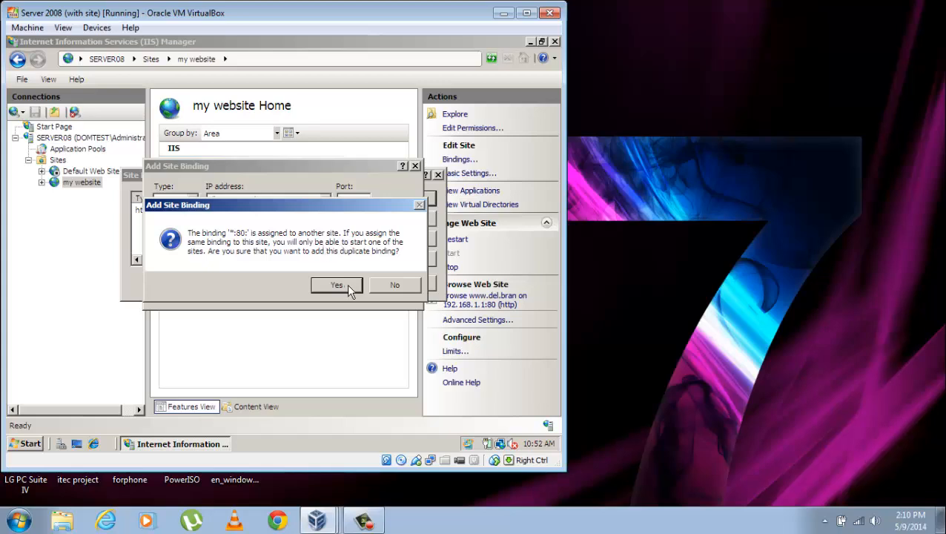
click(336, 289)
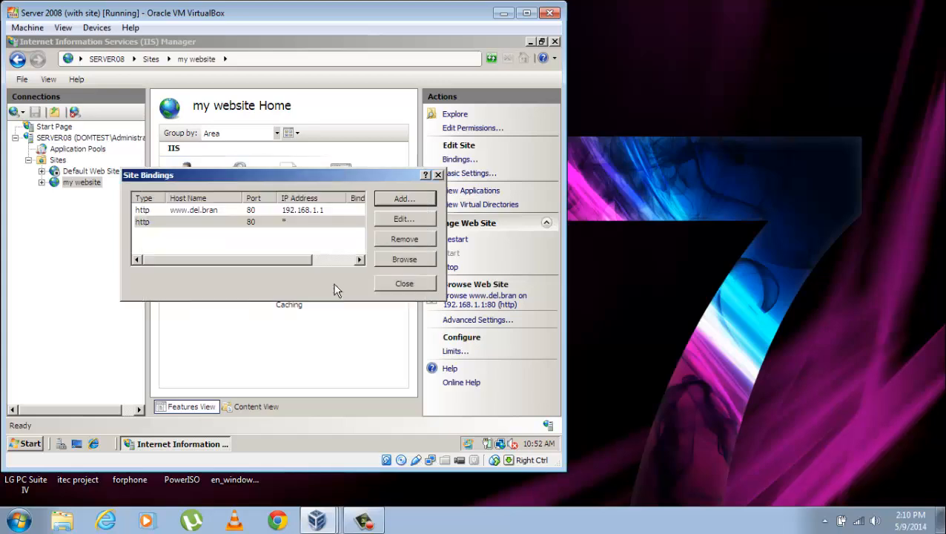
click(404, 284)
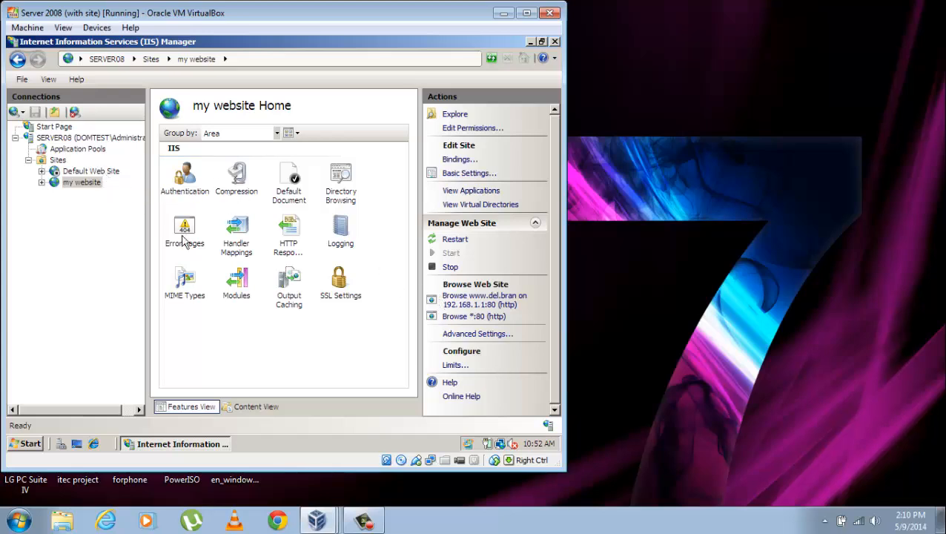
Browse my website through its *:80 binding, open 192.168.1.1 in the same browser window, and close the browser
click(473, 316)
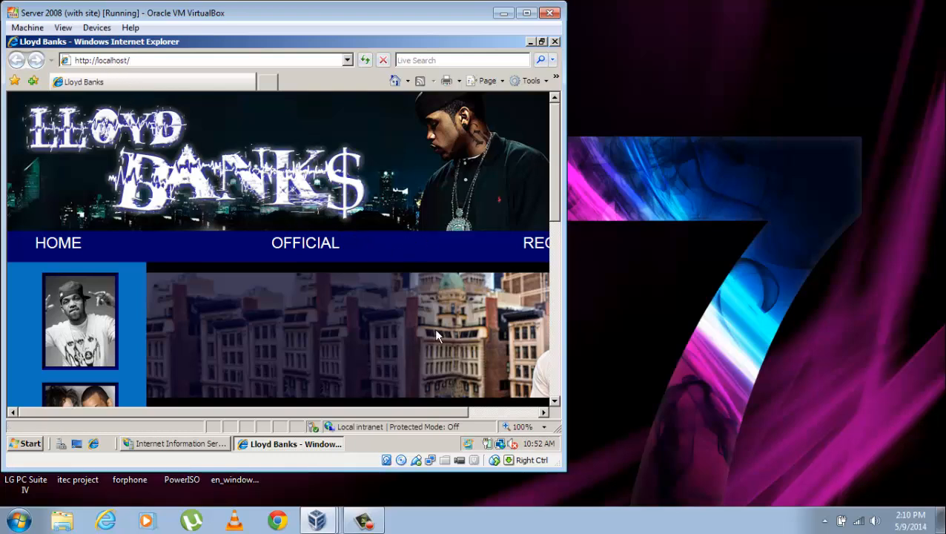
drag(558, 189, 558, 130)
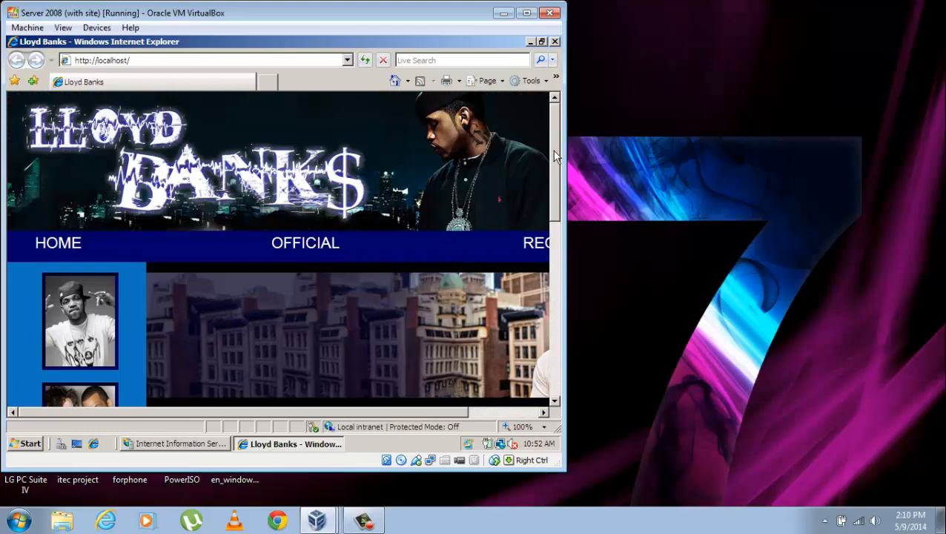
click(287, 61)
text(192.168.1.1)
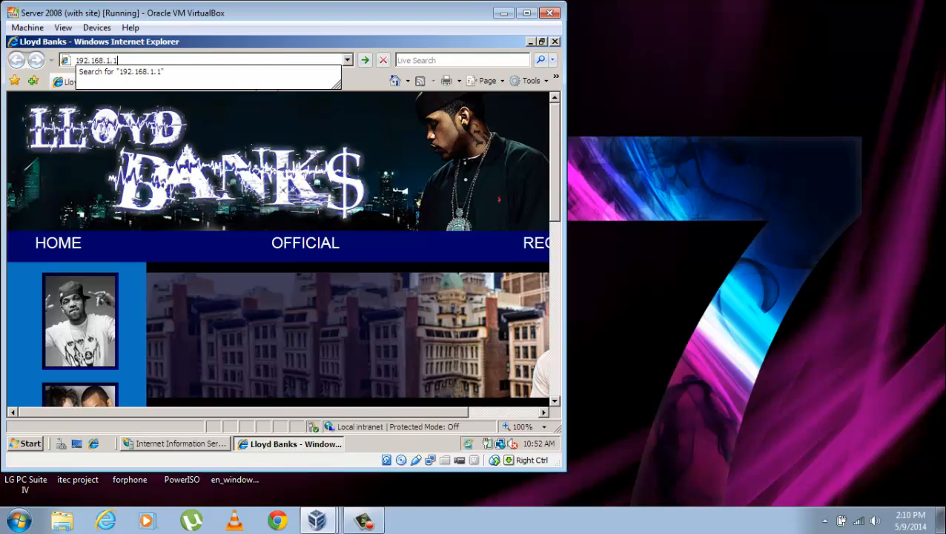
key(Return)
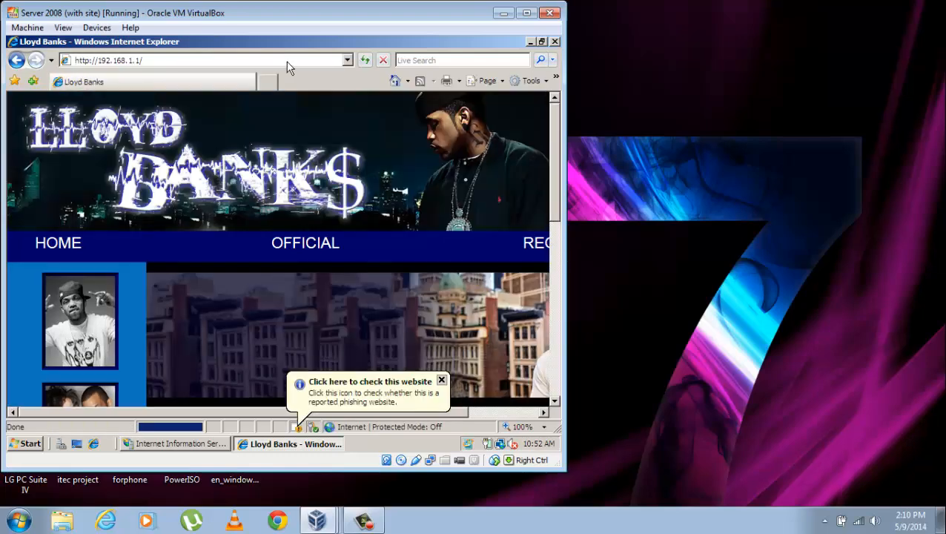
click(441, 380)
click(554, 41)
Move index.html to the first position in my website's default document list, accepting the break from inherited settings
click(291, 180)
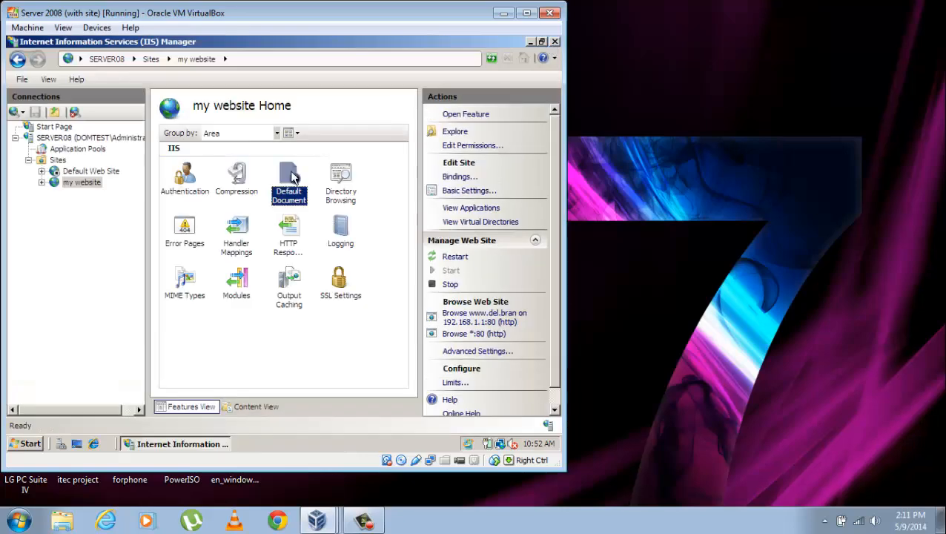
double_click(294, 182)
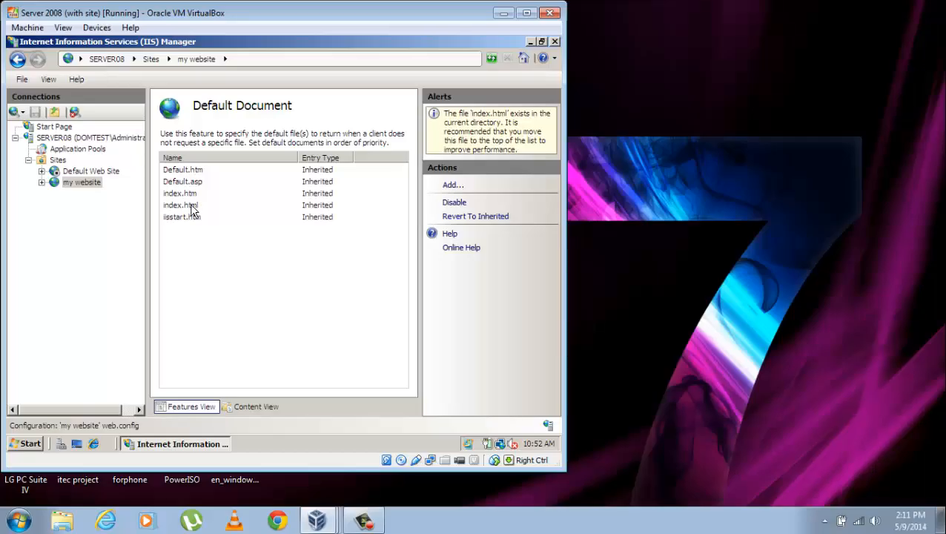
click(191, 206)
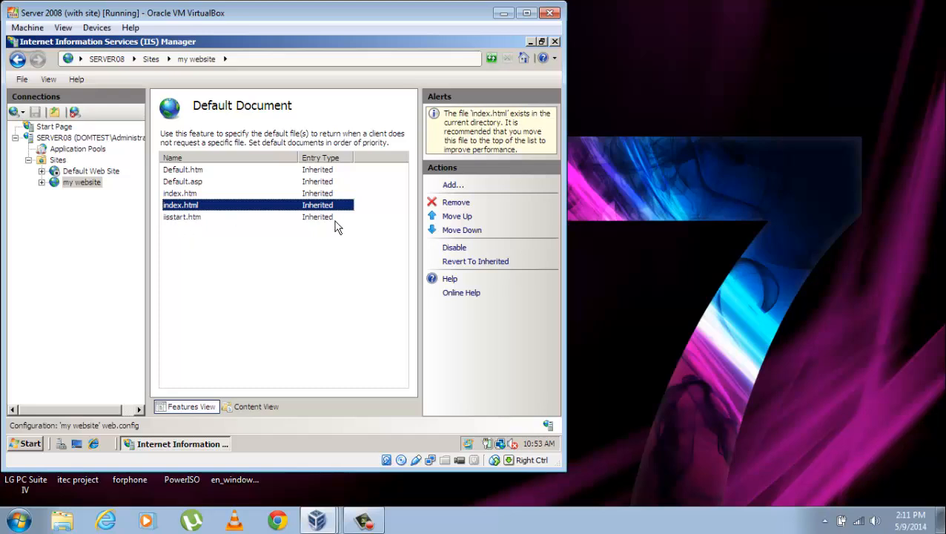
click(454, 216)
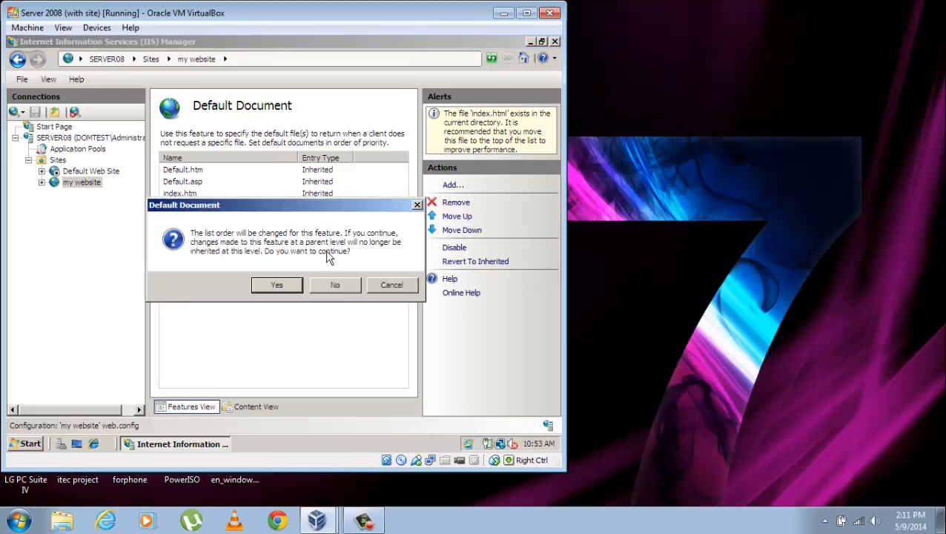
click(276, 286)
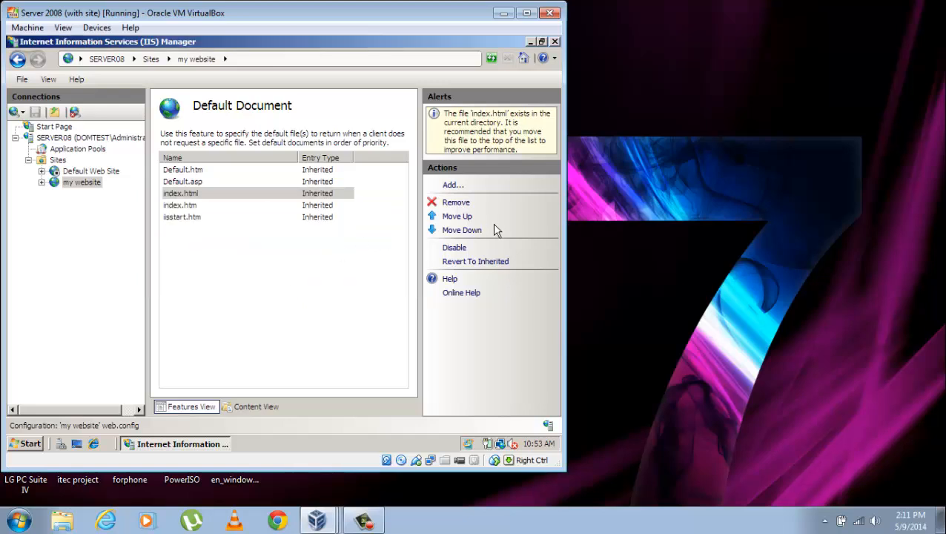
click(457, 217)
click(457, 216)
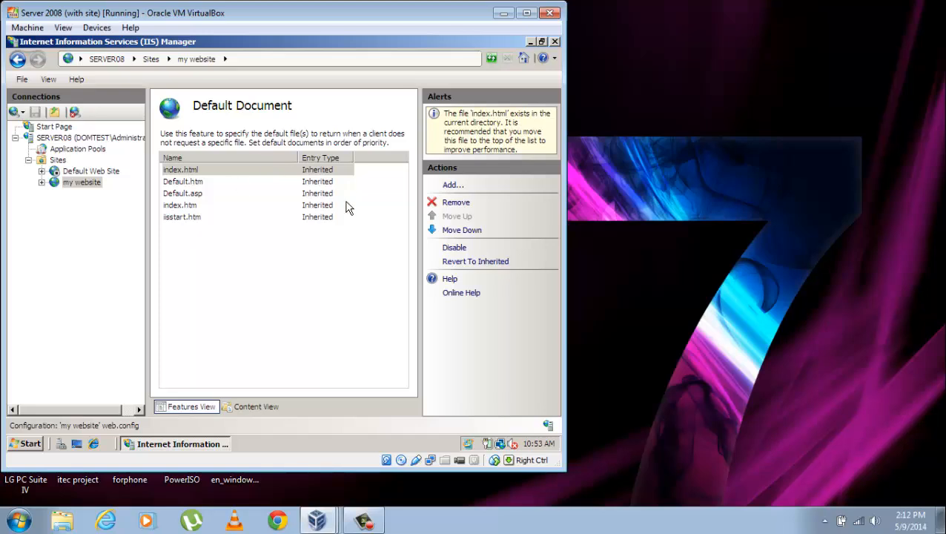
click(449, 186)
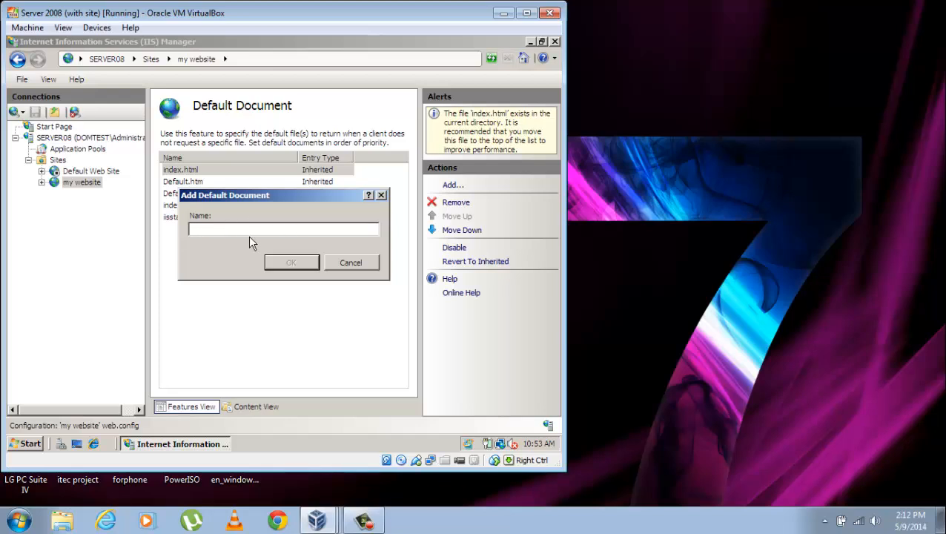
click(357, 266)
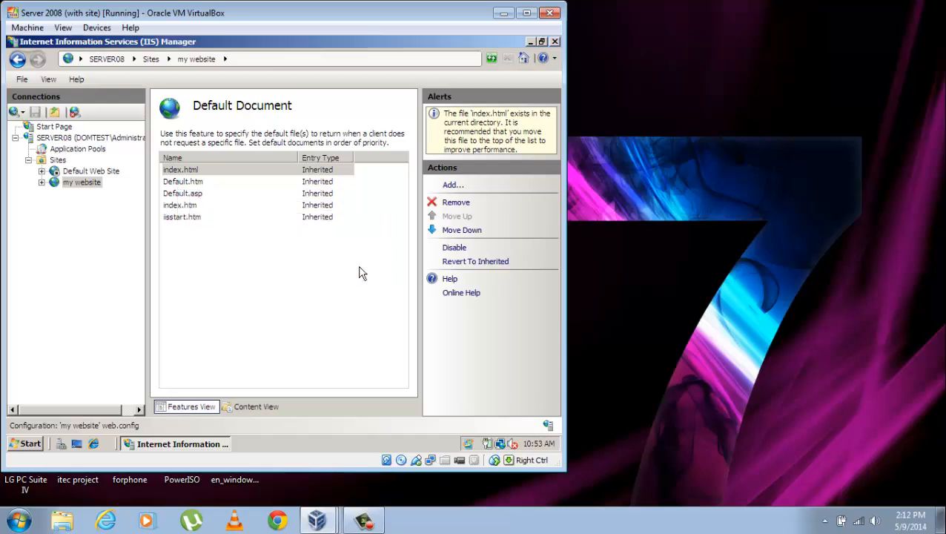
Minimize IIS Manager and open the folder C:\inetpub\wwwroot\mysite in Windows Explorer
click(83, 183)
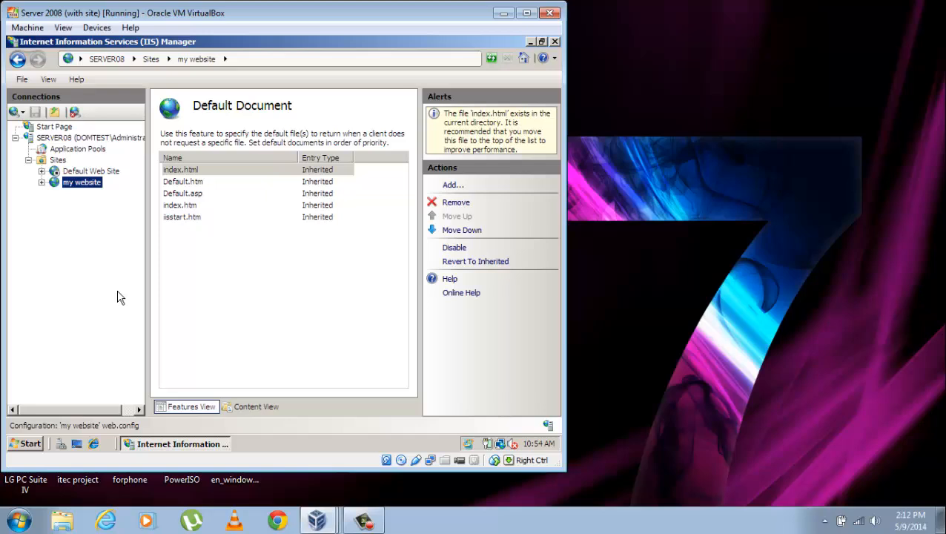
click(169, 444)
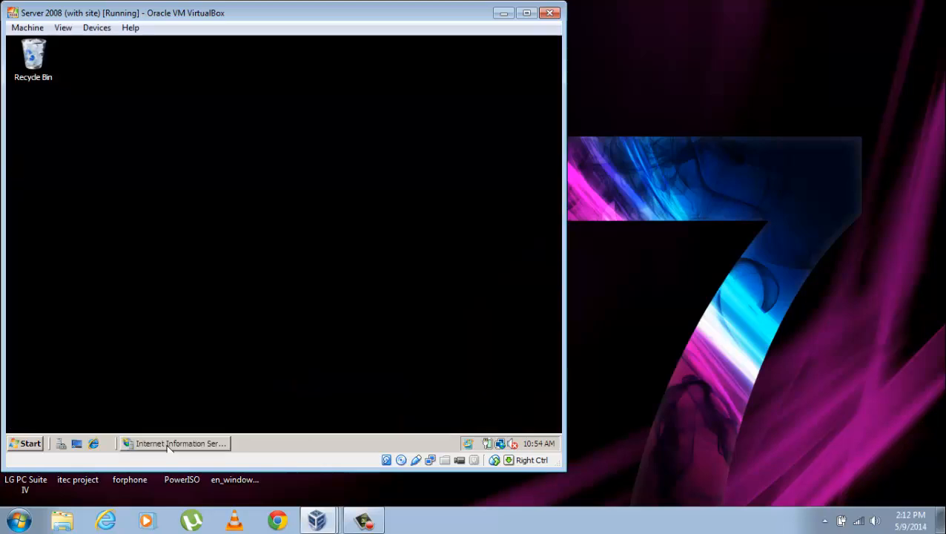
click(30, 443)
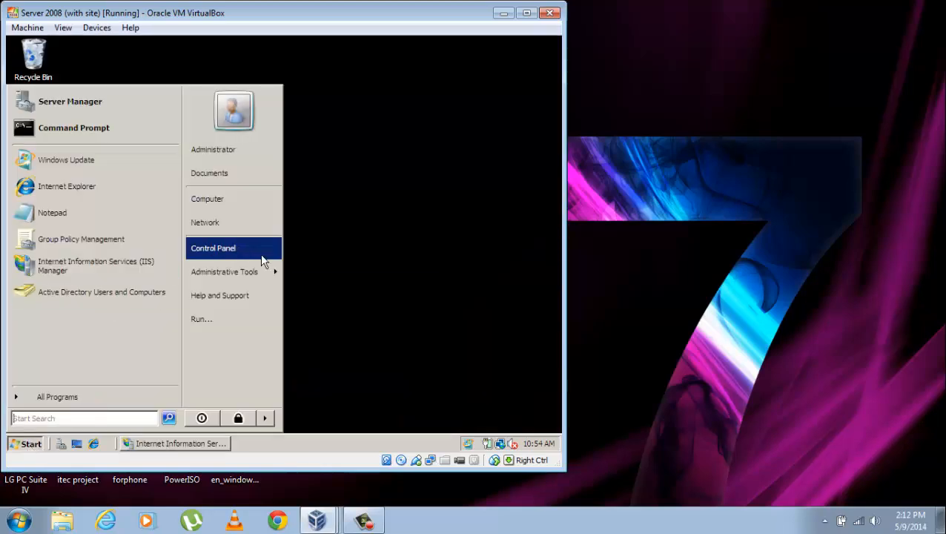
click(244, 200)
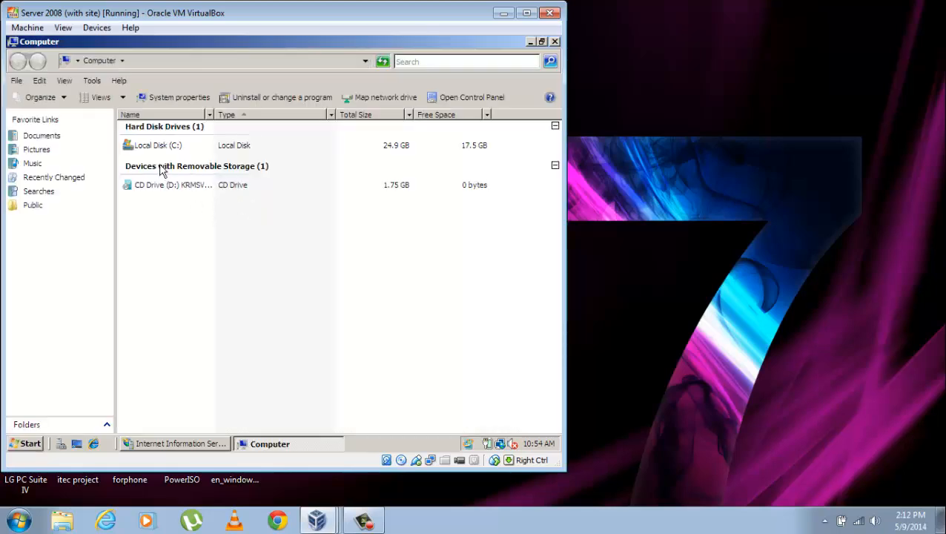
click(157, 147)
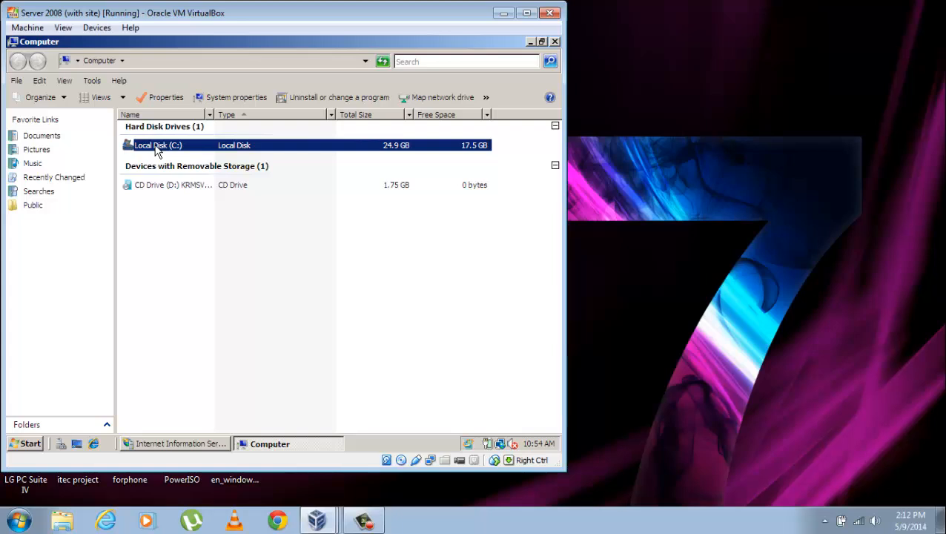
double_click(158, 146)
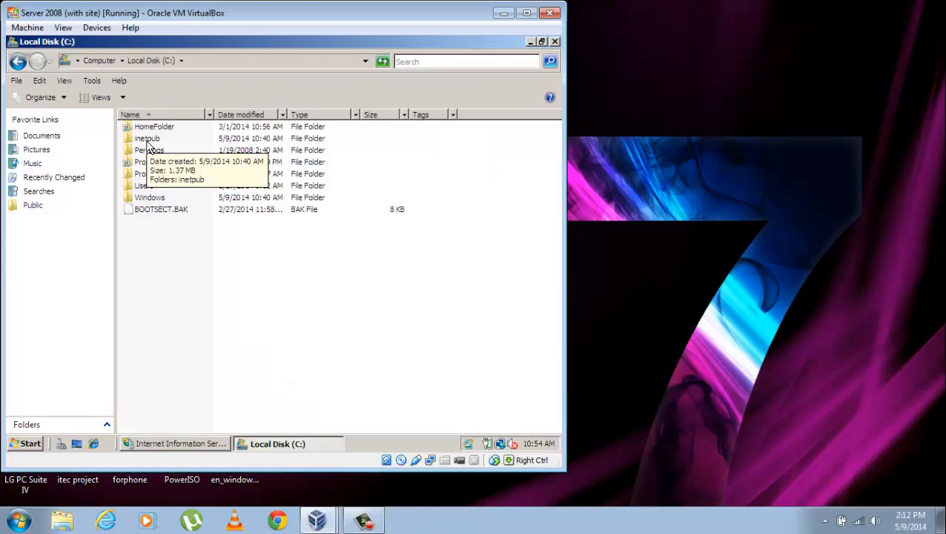
double_click(148, 142)
click(147, 173)
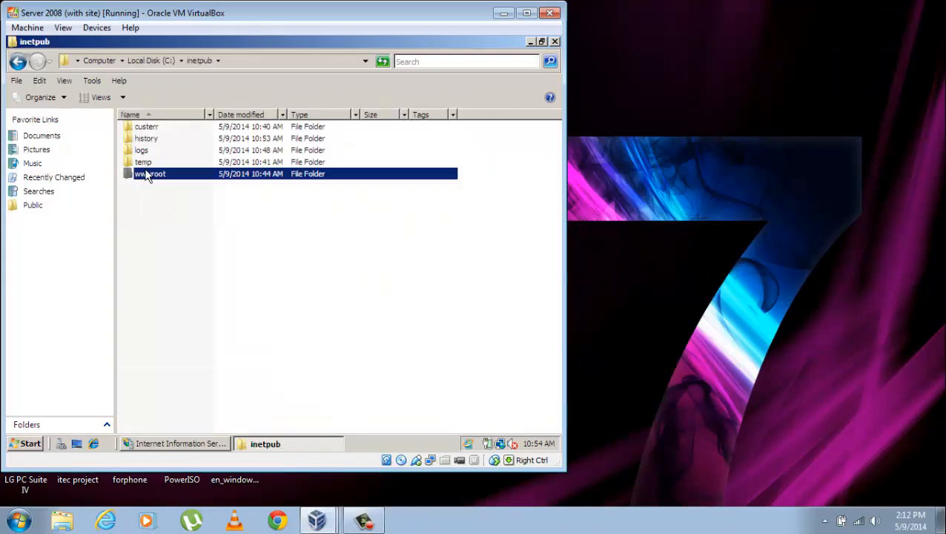
double_click(147, 174)
double_click(145, 129)
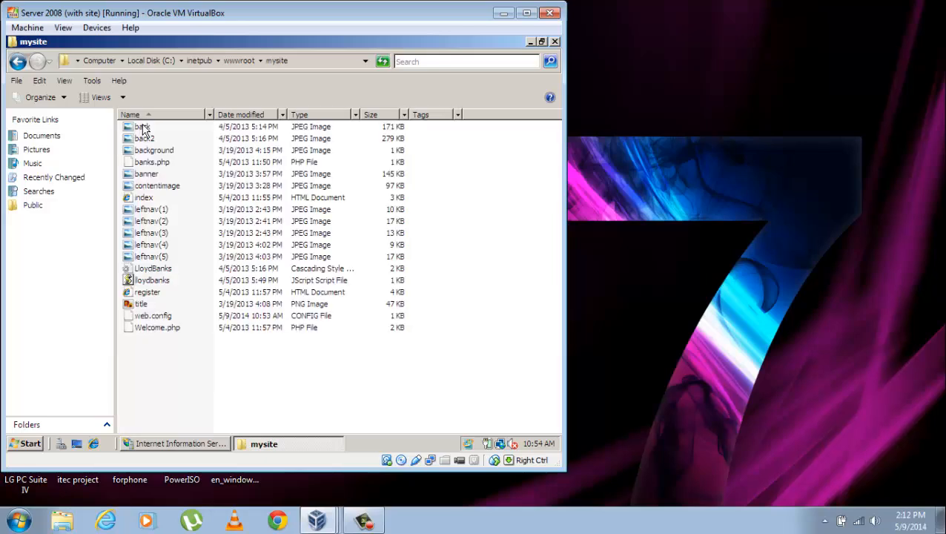
Create a new folder named Images inside the mysite folder
right_click(128, 372)
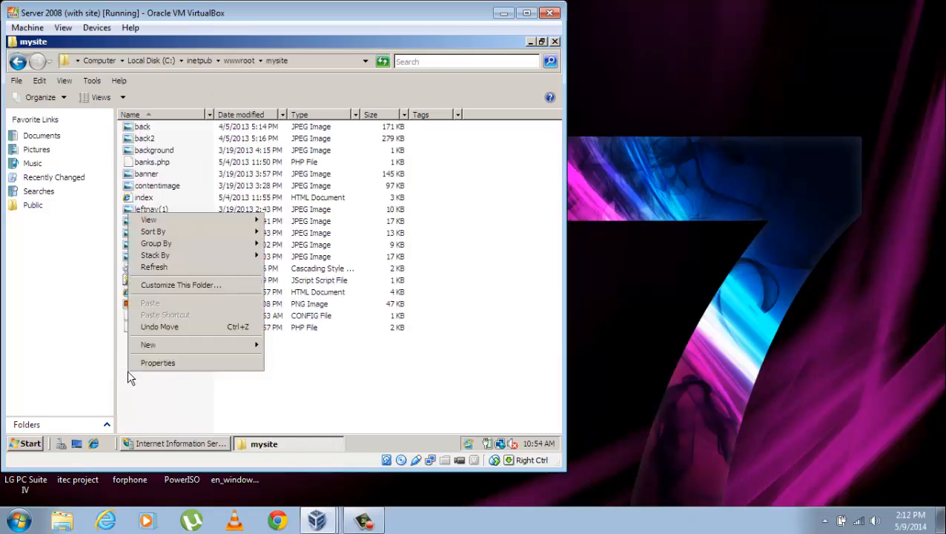
mouse_move(157, 347)
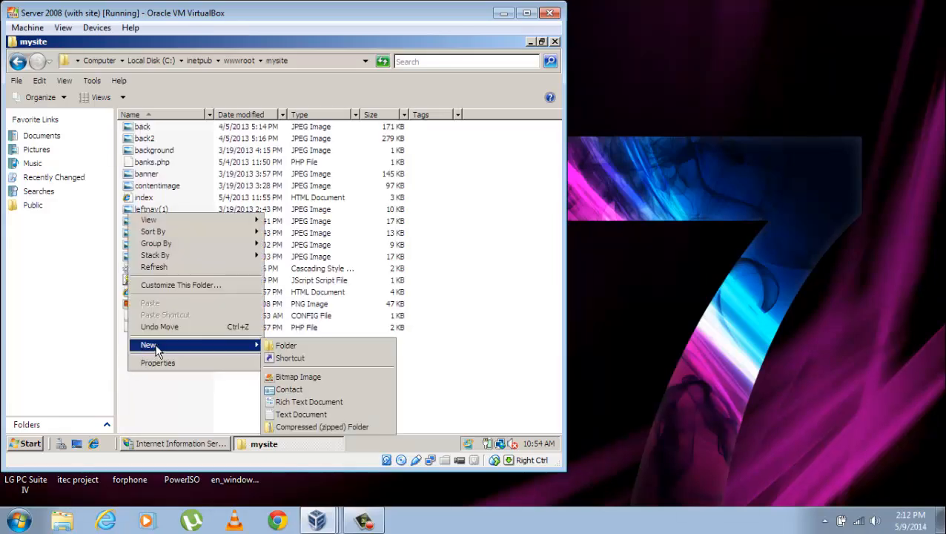
click(281, 346)
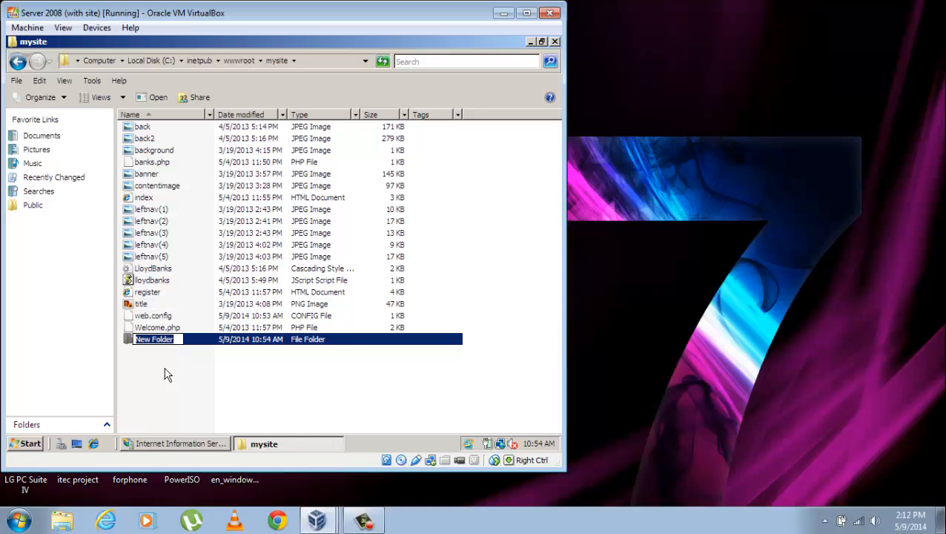
text(images)
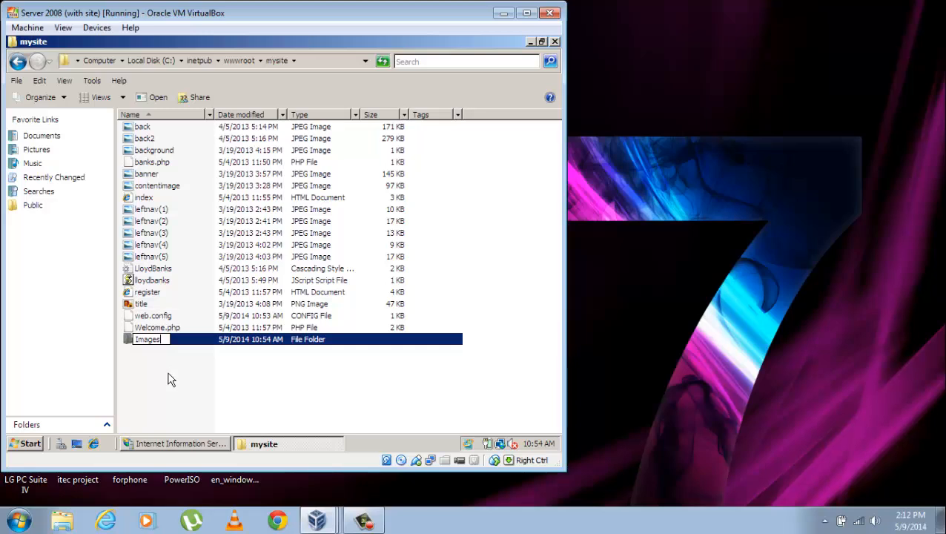
click(167, 375)
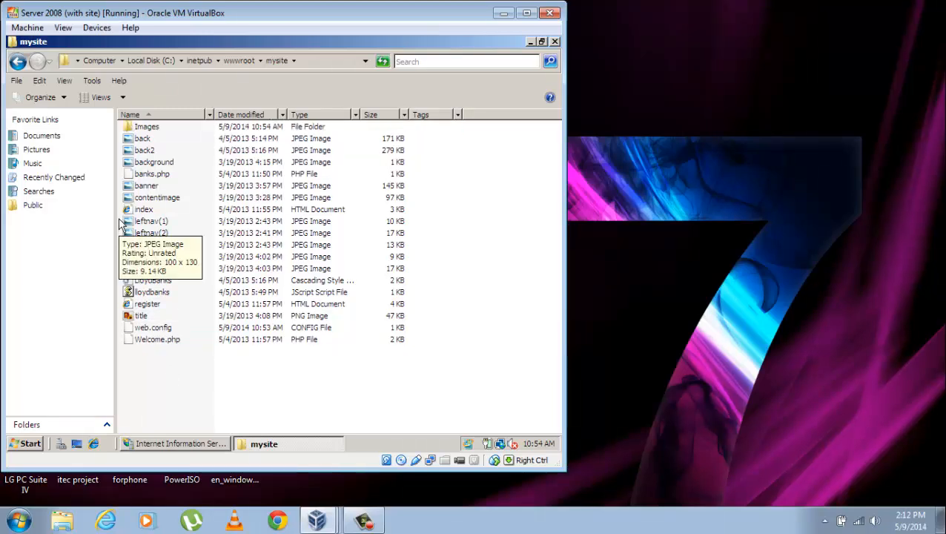
Paste the five images leftnav(1) to leftnav(5) from mysite into the Images folder, and go back to the mysite folder
drag(119, 223, 146, 271)
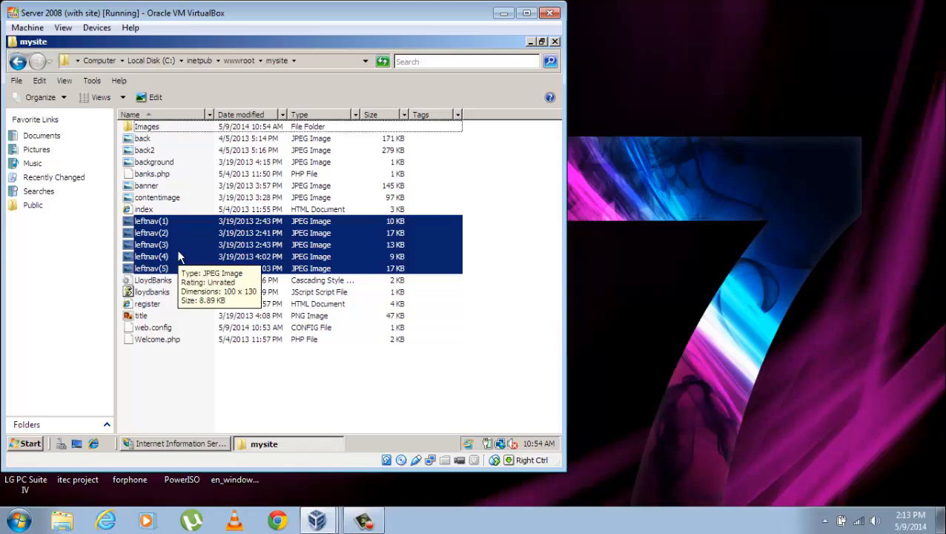
double_click(151, 127)
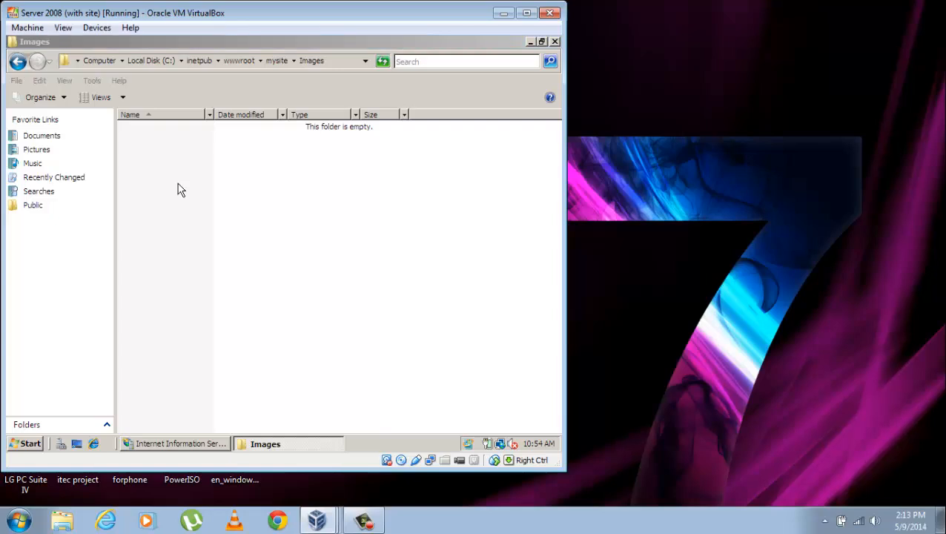
key(ctrl+v)
click(169, 206)
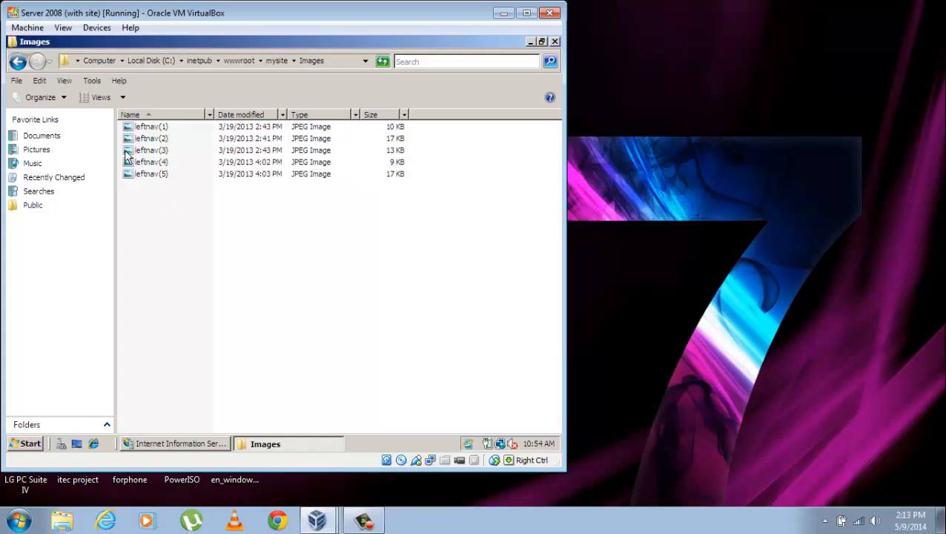
click(18, 61)
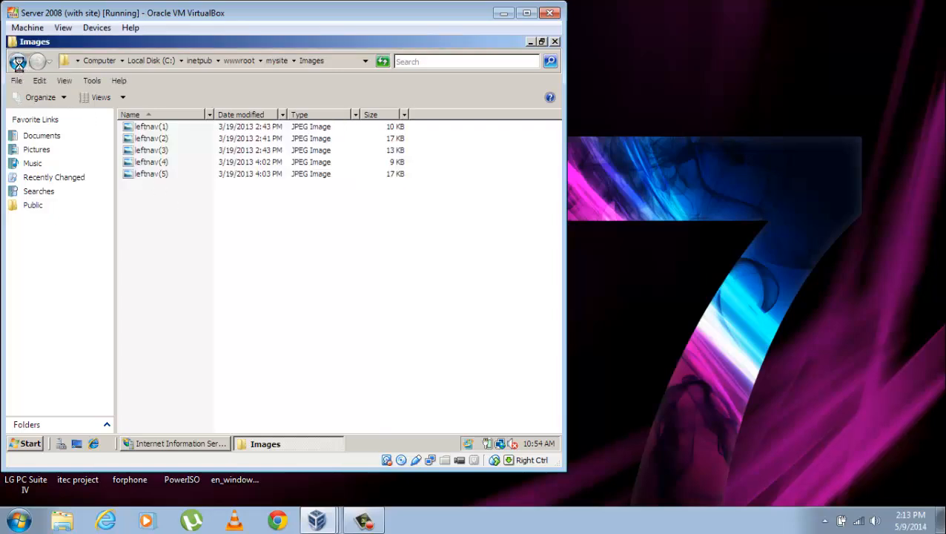
Switch to IIS Manager, return to my website's home, and expand the site to select its Images folder
click(264, 444)
click(187, 445)
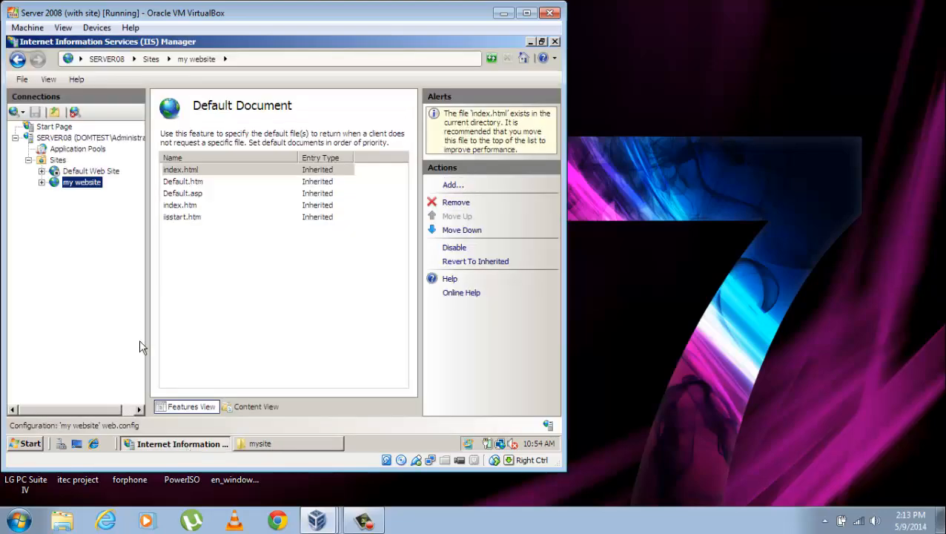
click(18, 59)
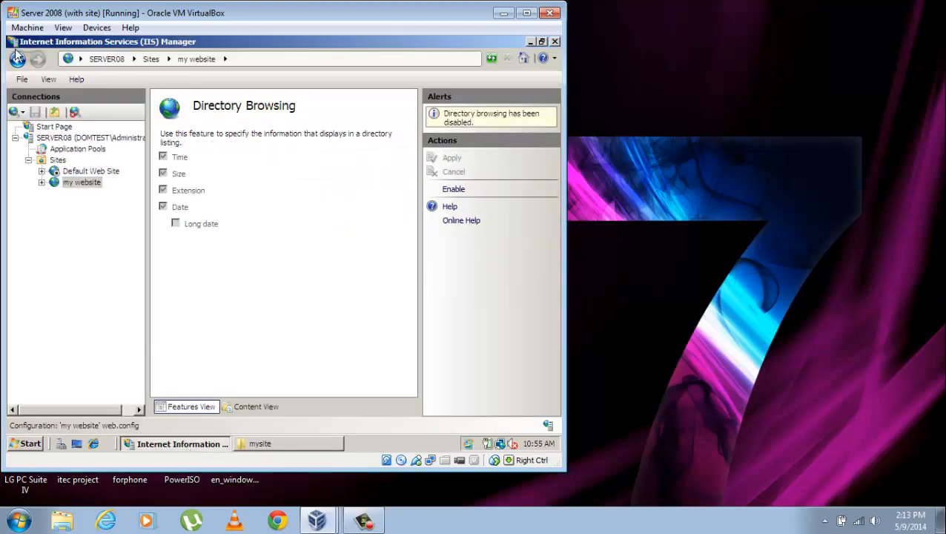
click(18, 59)
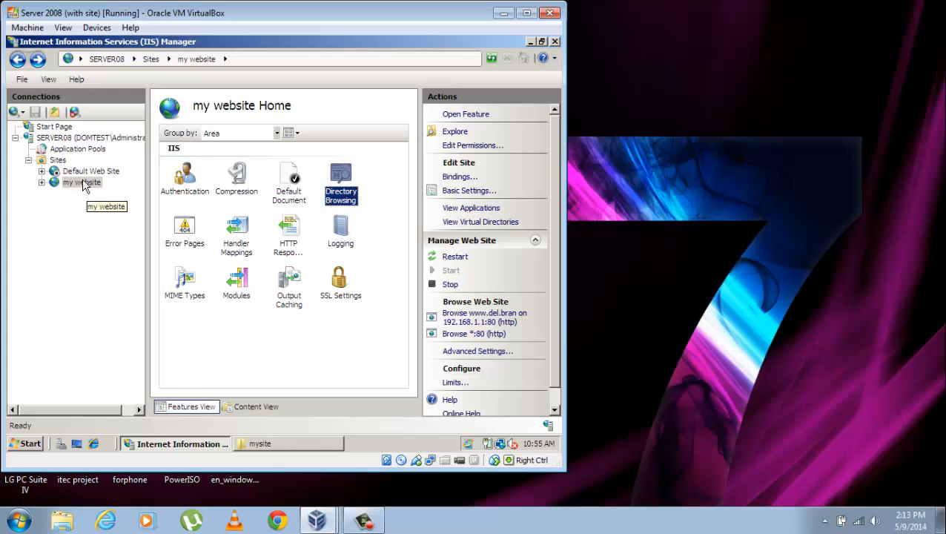
right_click(84, 185)
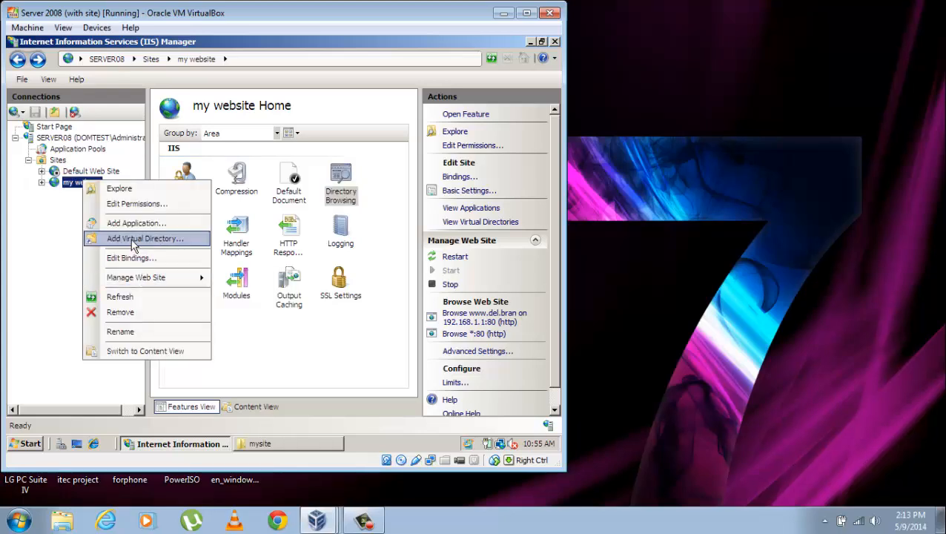
click(42, 182)
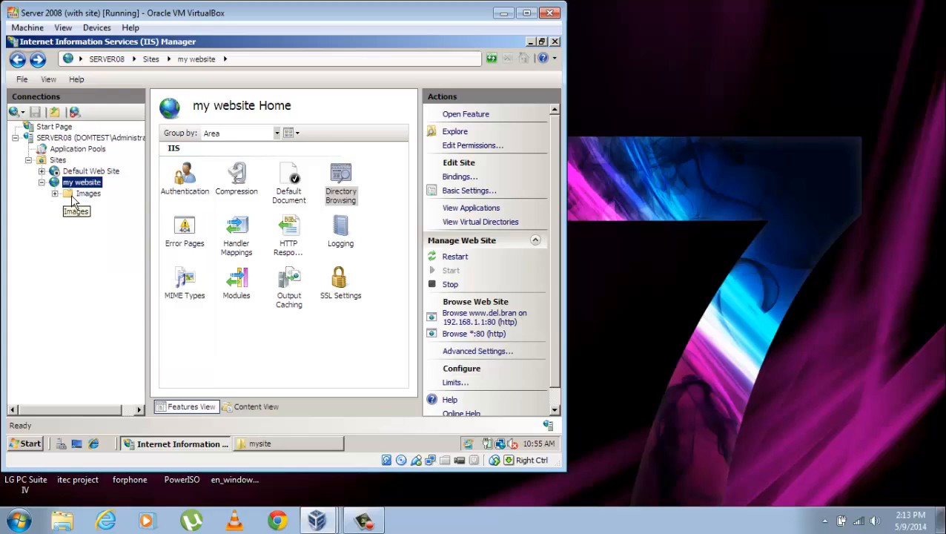
click(85, 194)
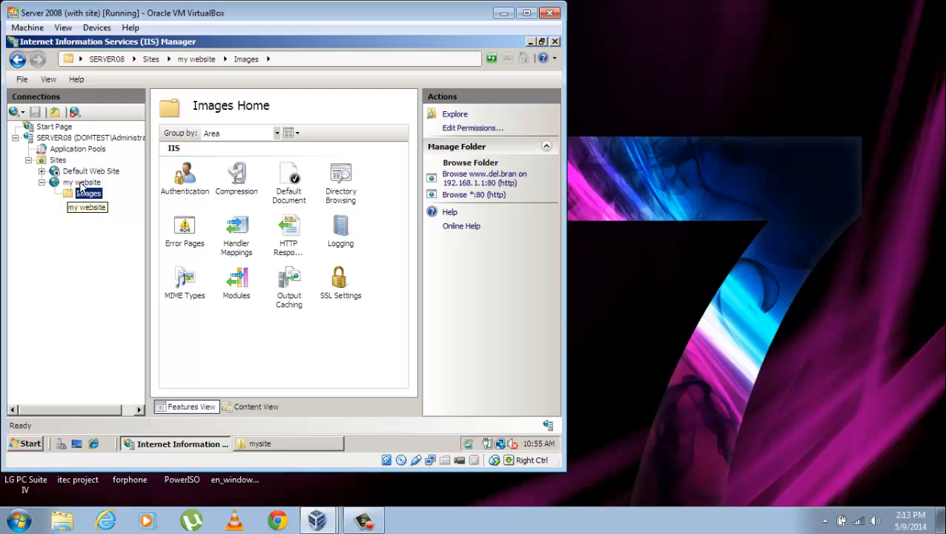
Start adding a virtual directory under my website with the alias Images
click(82, 184)
right_click(81, 185)
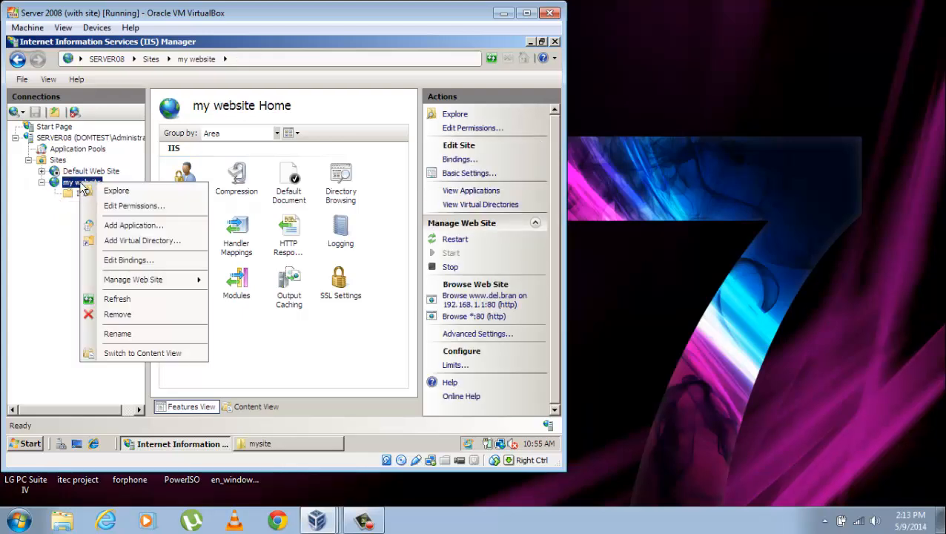
click(115, 243)
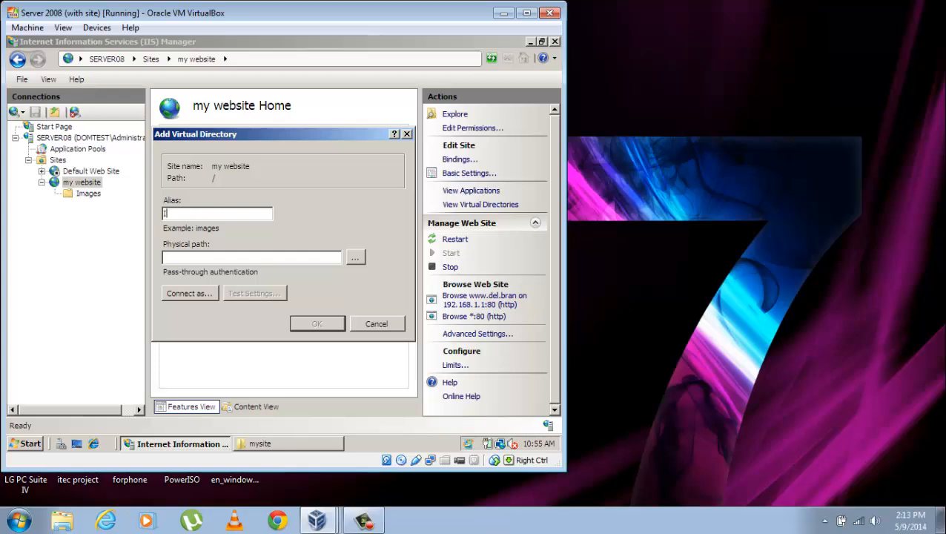
text(Images)
Set the virtual directory's physical path to C:\inetpub\wwwroot\mysite\Images and create it
click(357, 258)
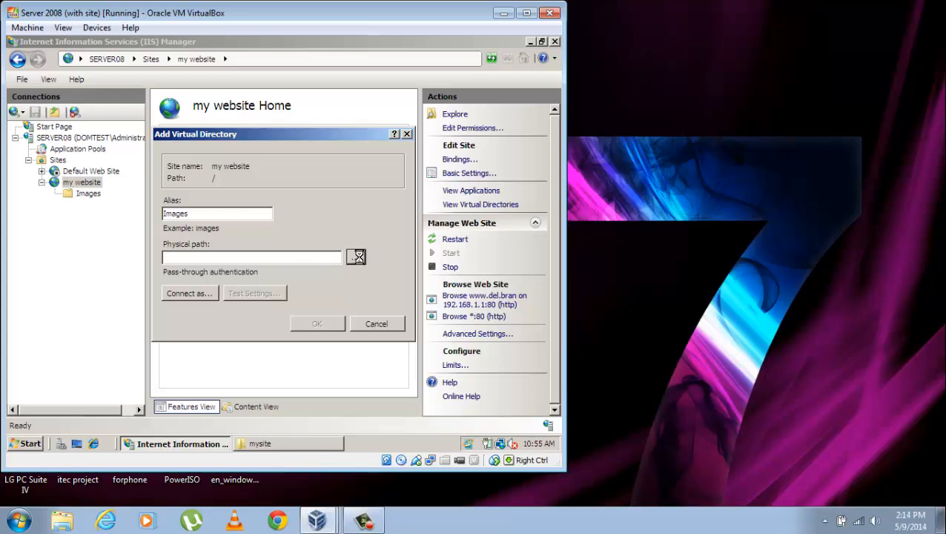
click(198, 238)
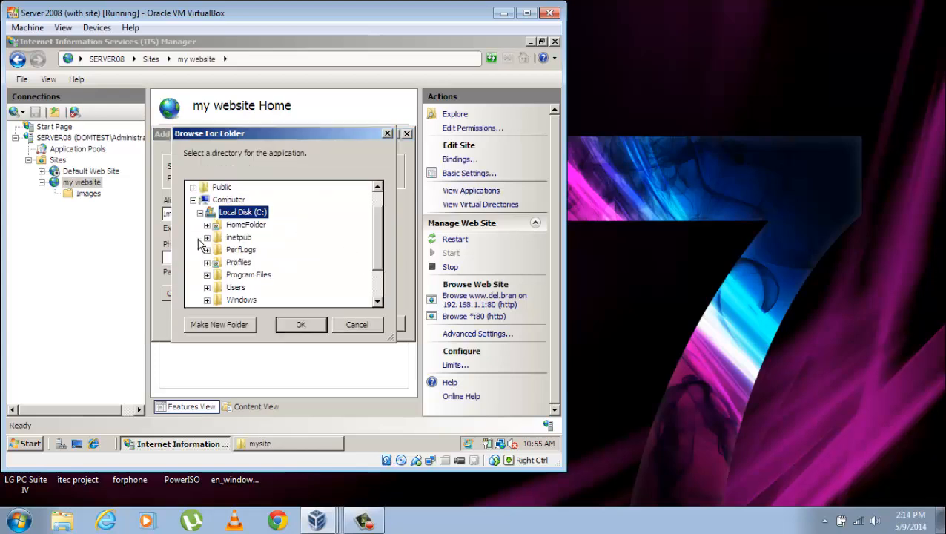
click(207, 237)
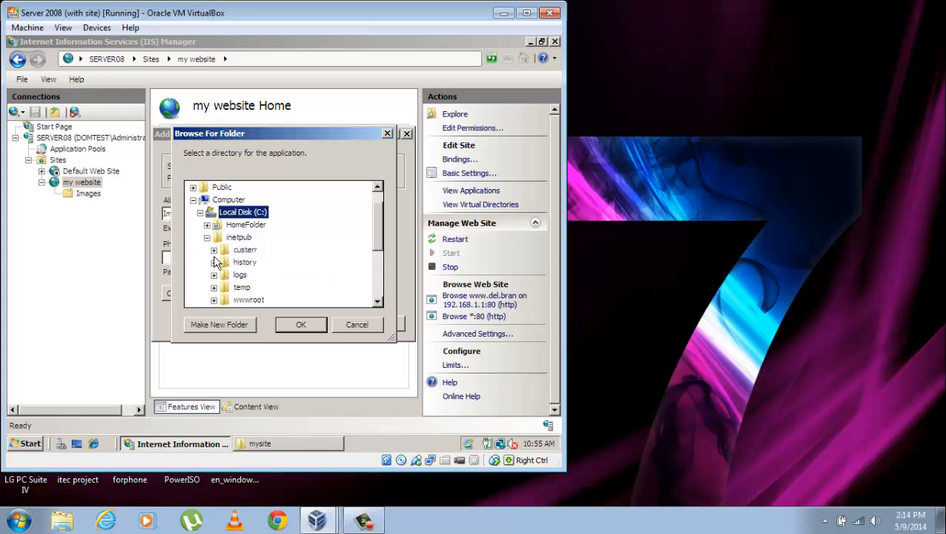
click(213, 300)
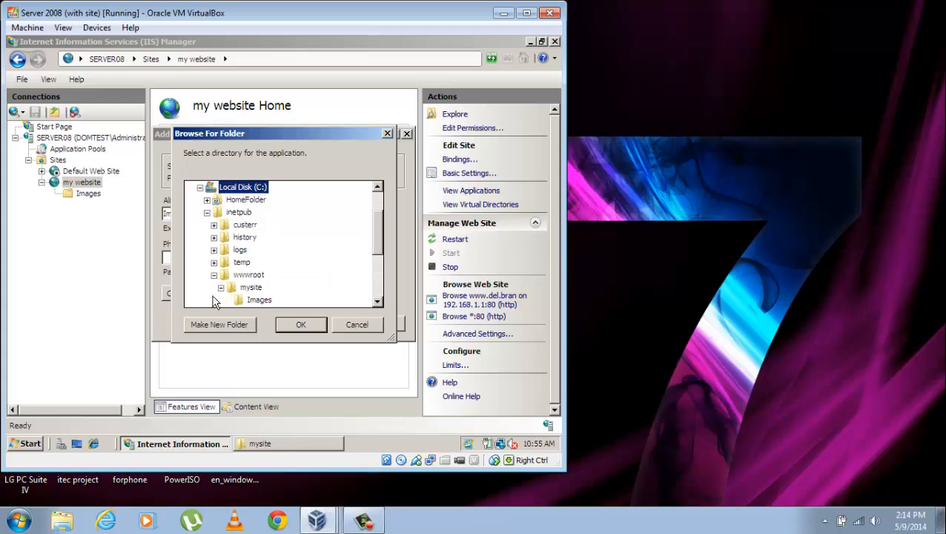
click(256, 300)
click(301, 325)
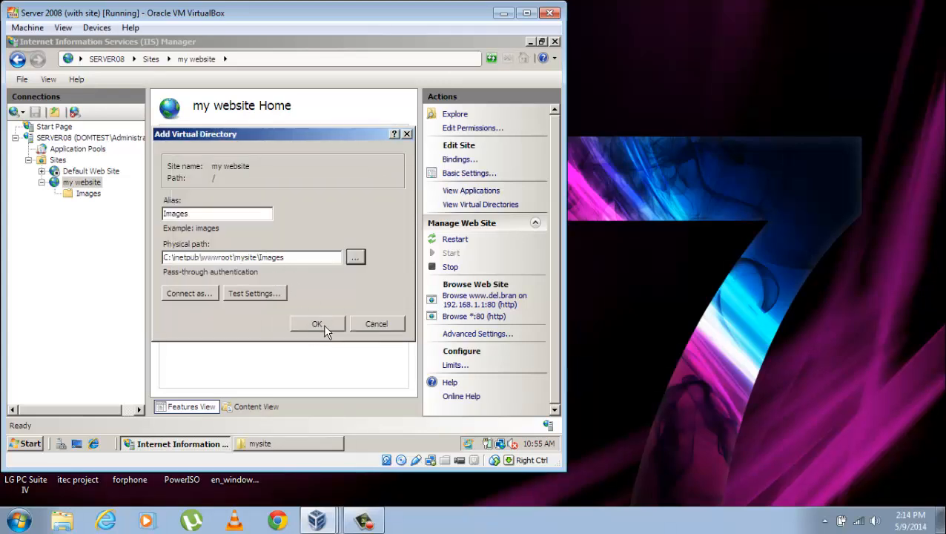
click(317, 324)
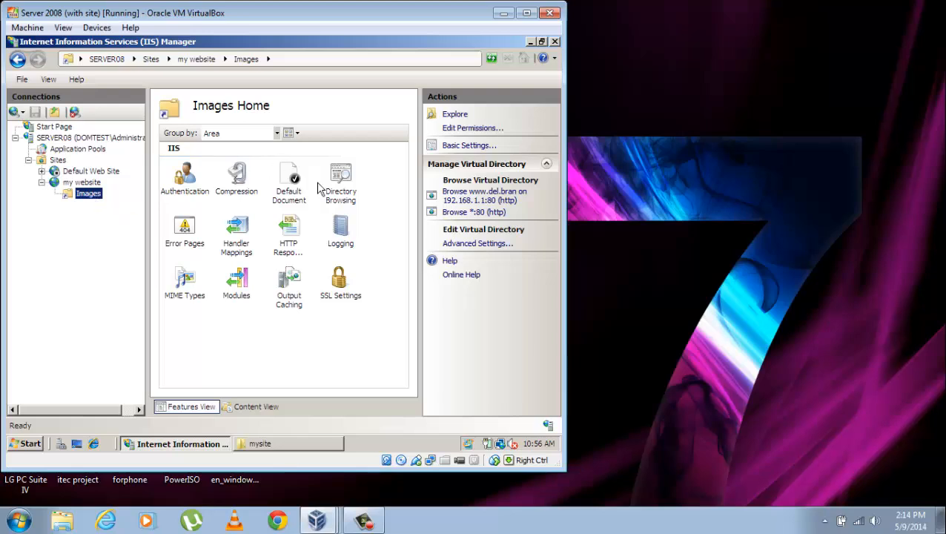
Enable directory browsing for the Images virtual directory and return to its home page
double_click(346, 189)
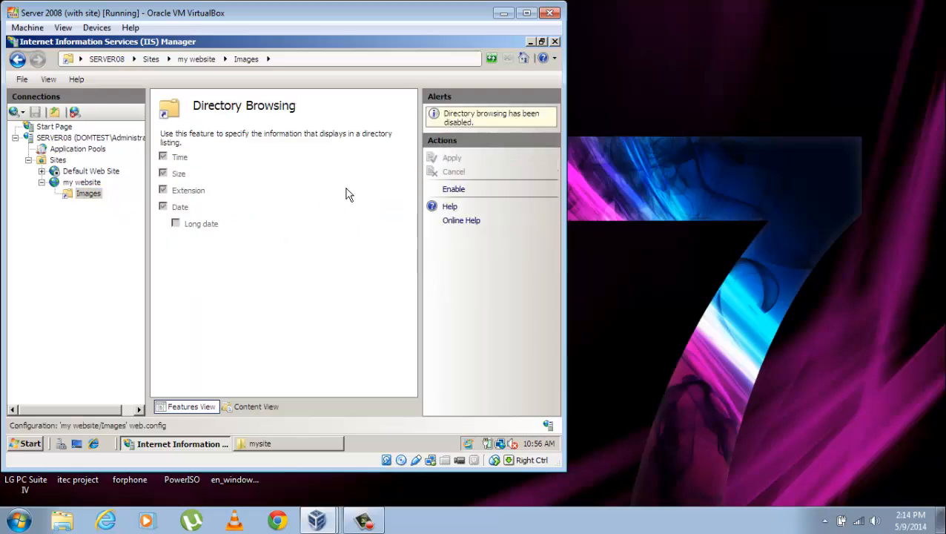
click(454, 190)
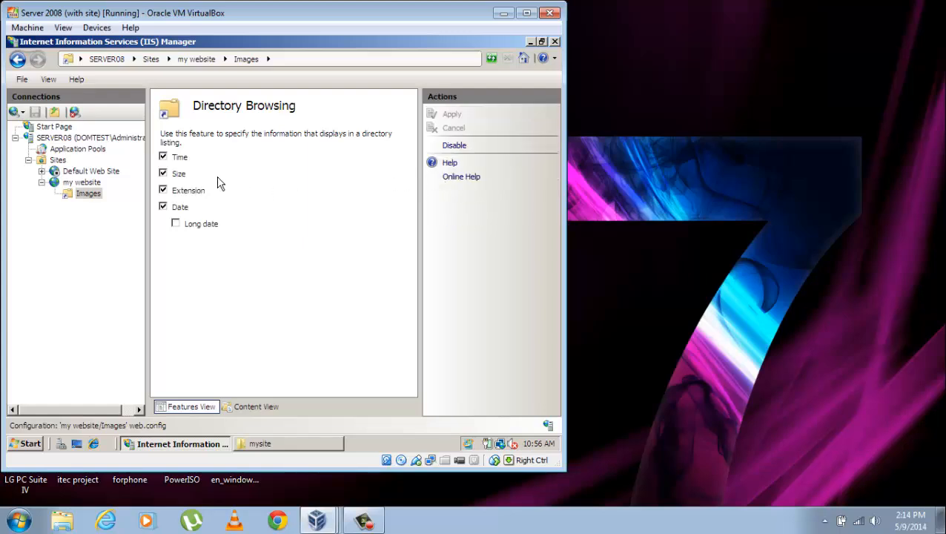
click(85, 192)
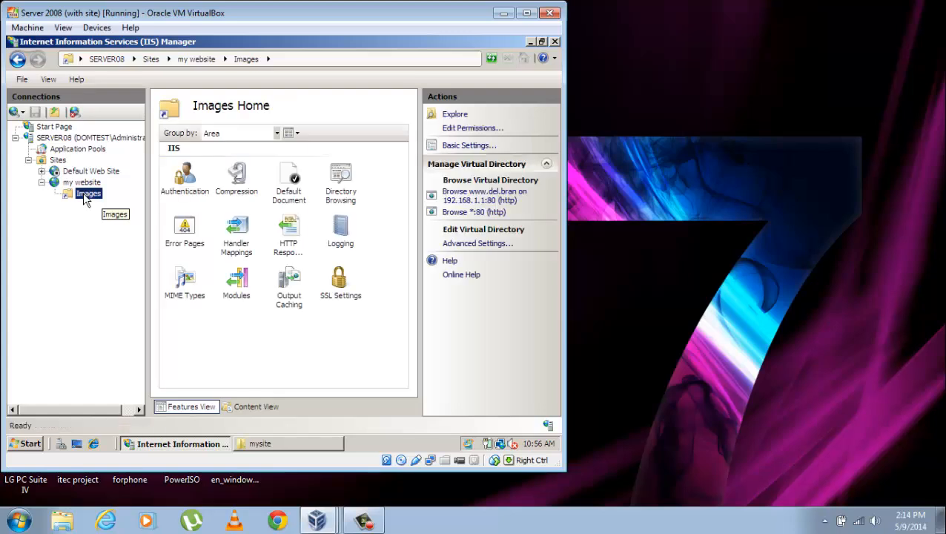
Disable Anonymous Authentication and enable Basic Authentication for the Images virtual directory
double_click(184, 178)
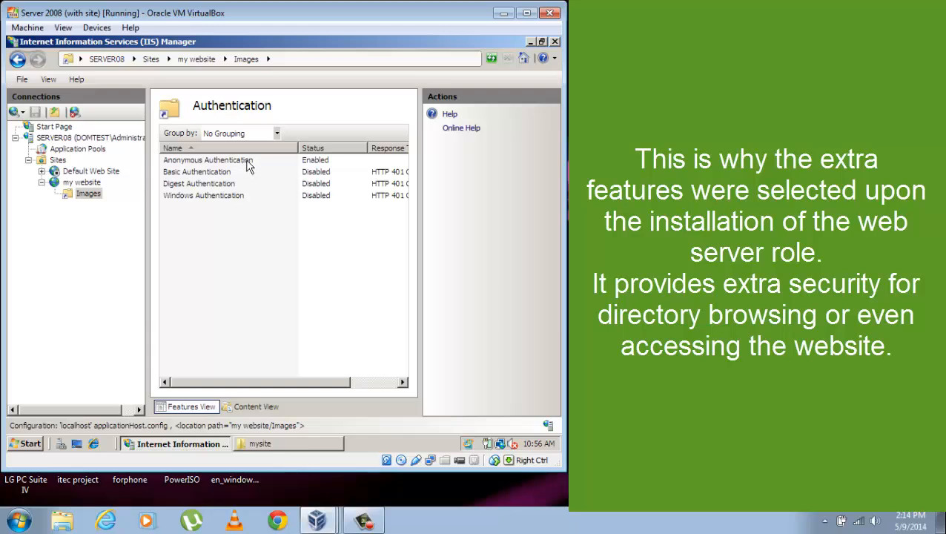
click(247, 162)
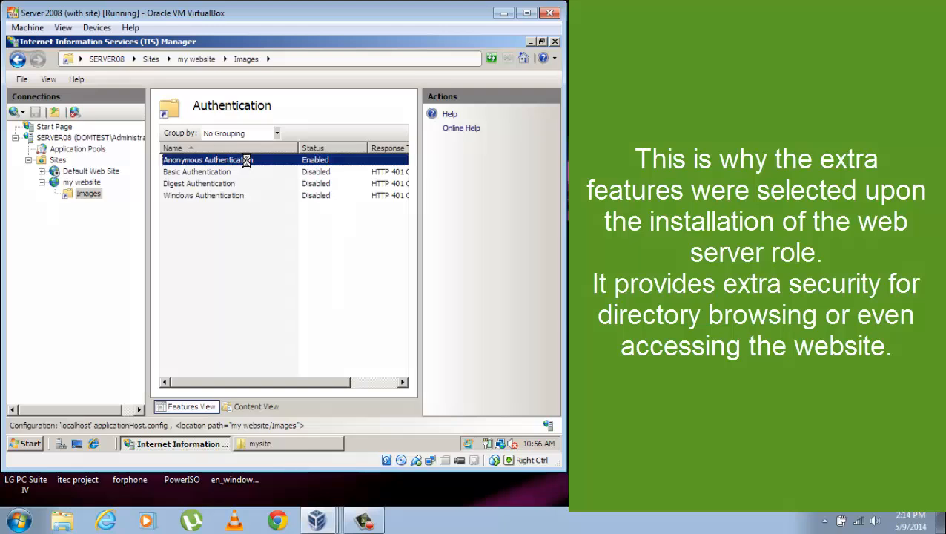
click(453, 116)
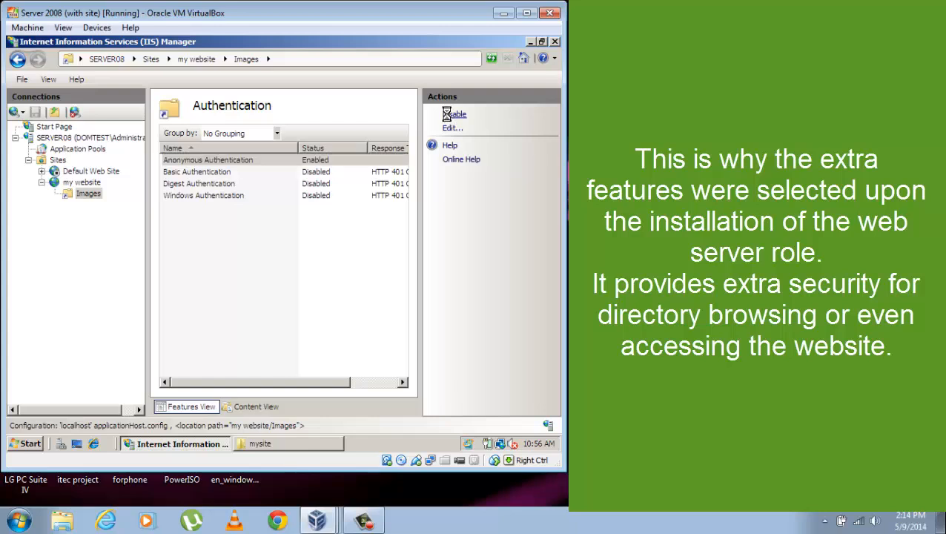
click(315, 177)
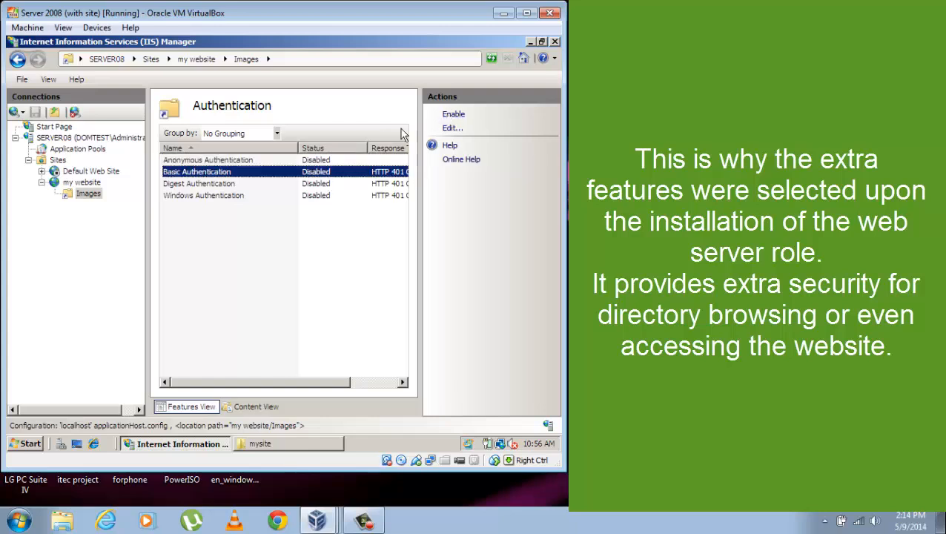
click(453, 115)
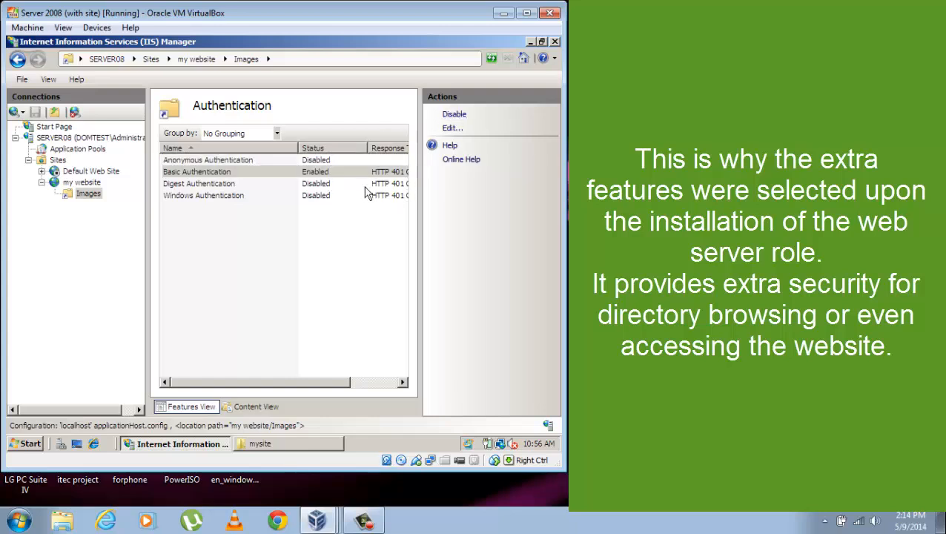
click(88, 193)
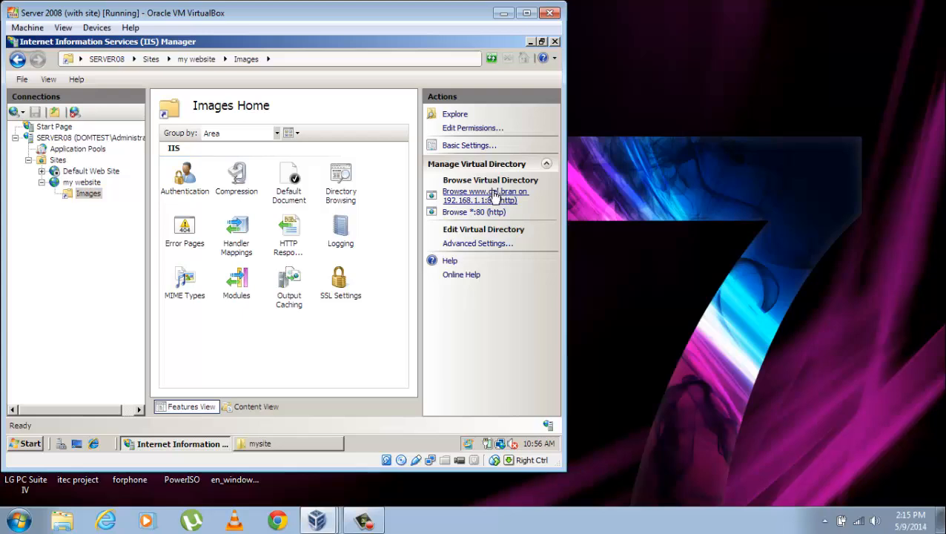
click(499, 194)
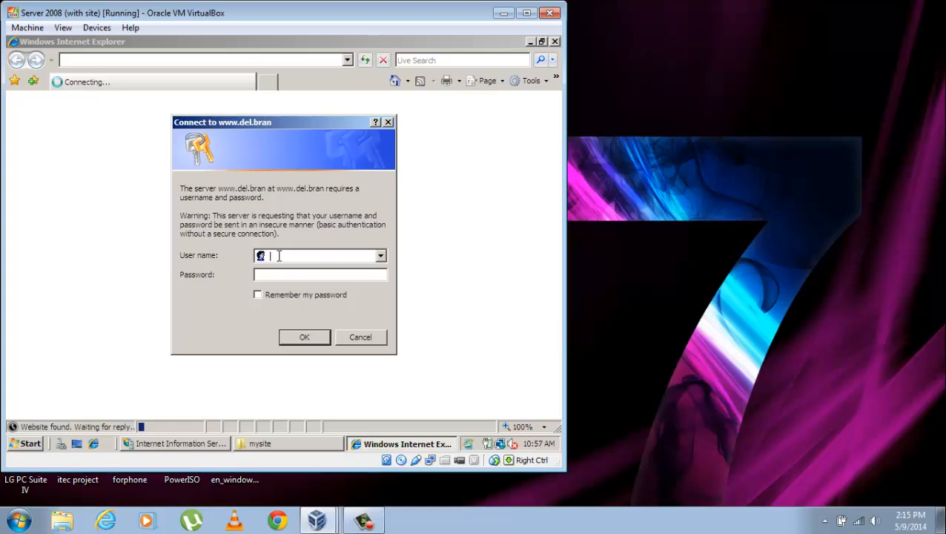
click(381, 257)
click(336, 257)
text(Administrator)
key(Tab)
text(••••)
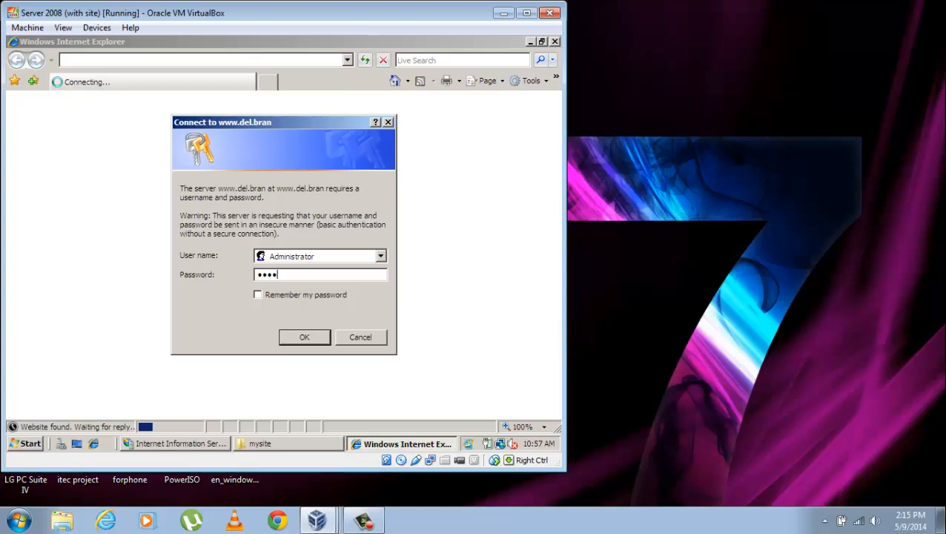
text(•••••)
key(Return)
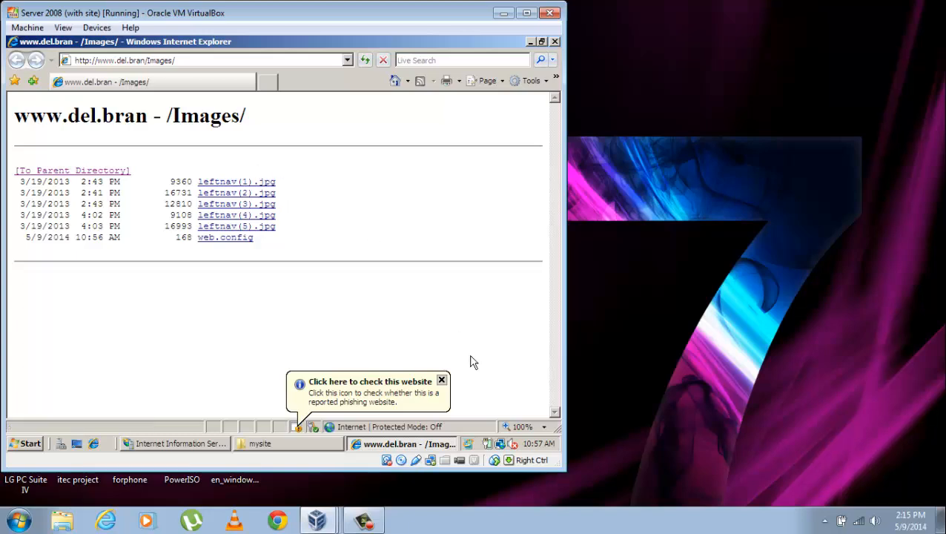
click(442, 381)
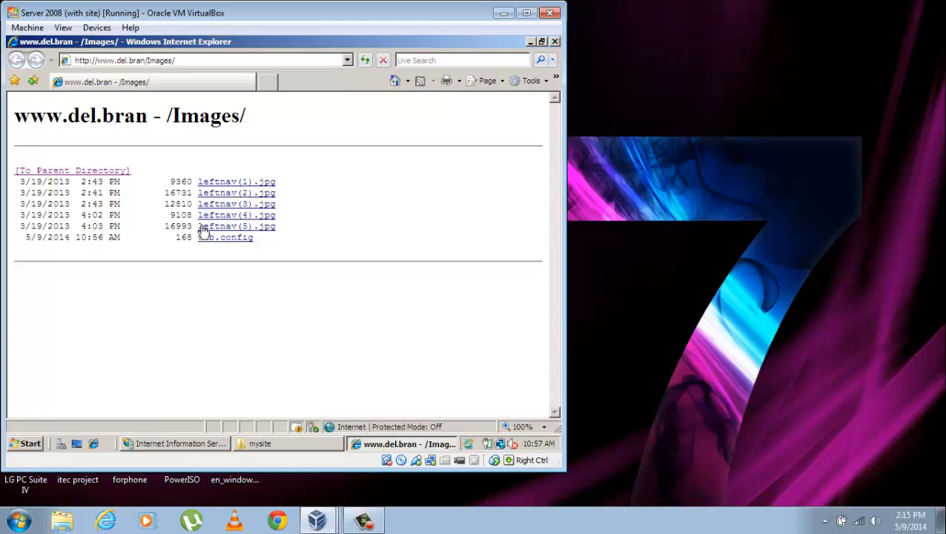
View leftnav(1).jpg and leftnav(2).jpg from the Images directory listing, returning to the listing after each
click(233, 183)
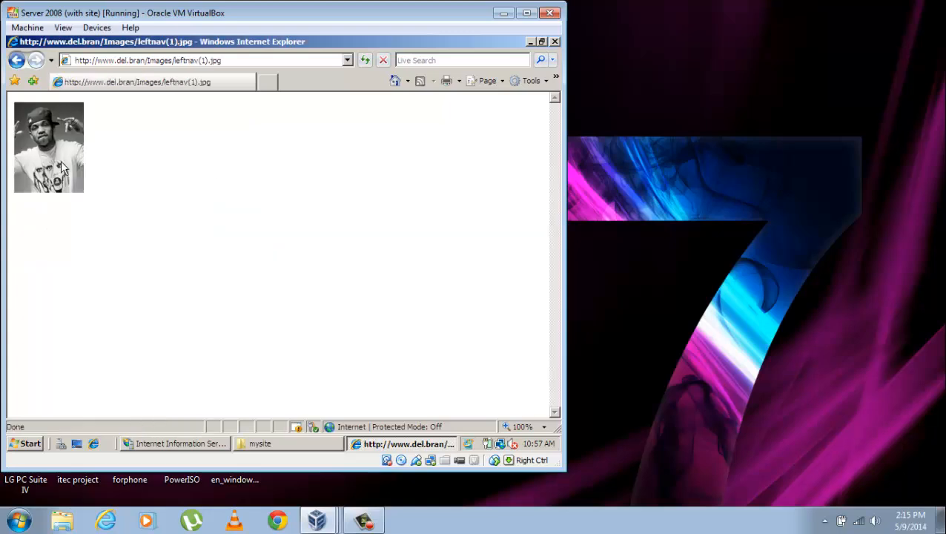
click(16, 60)
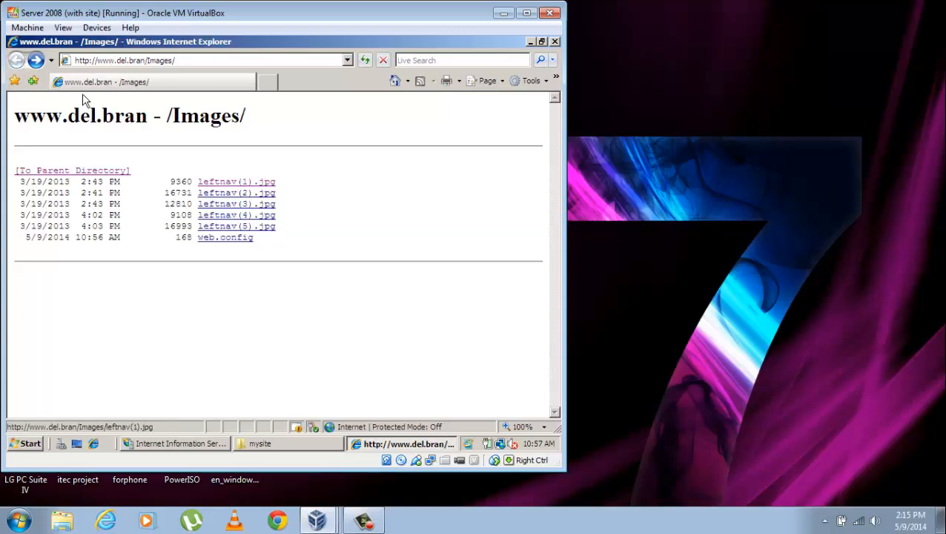
click(236, 194)
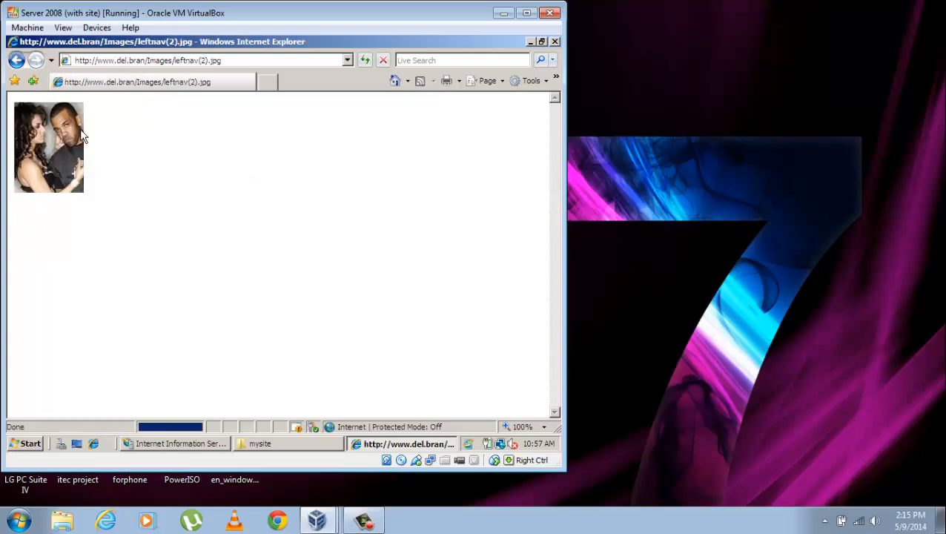
click(16, 60)
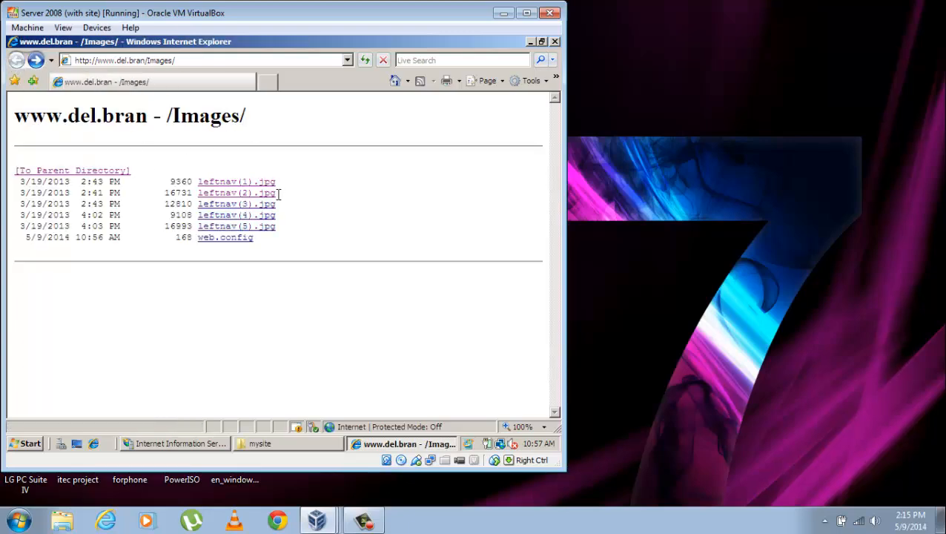
click(393, 446)
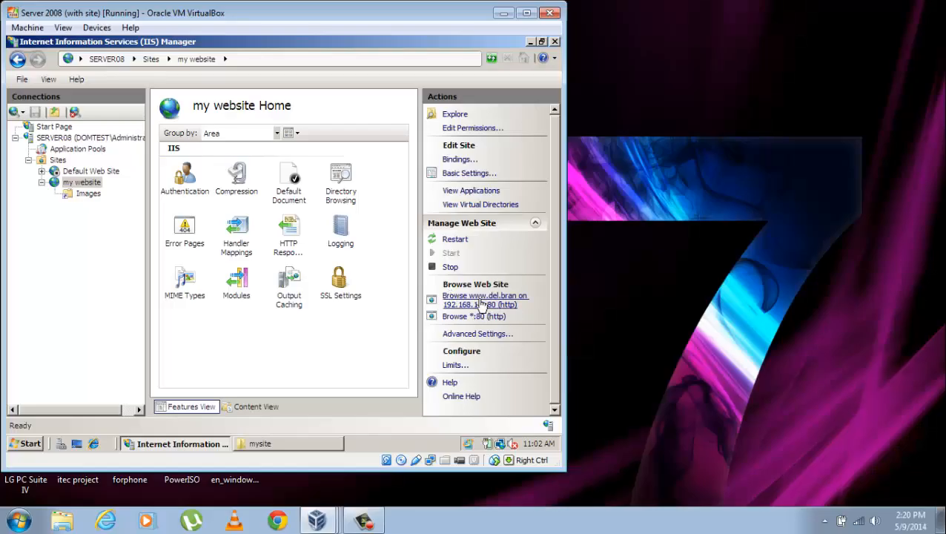
click(482, 301)
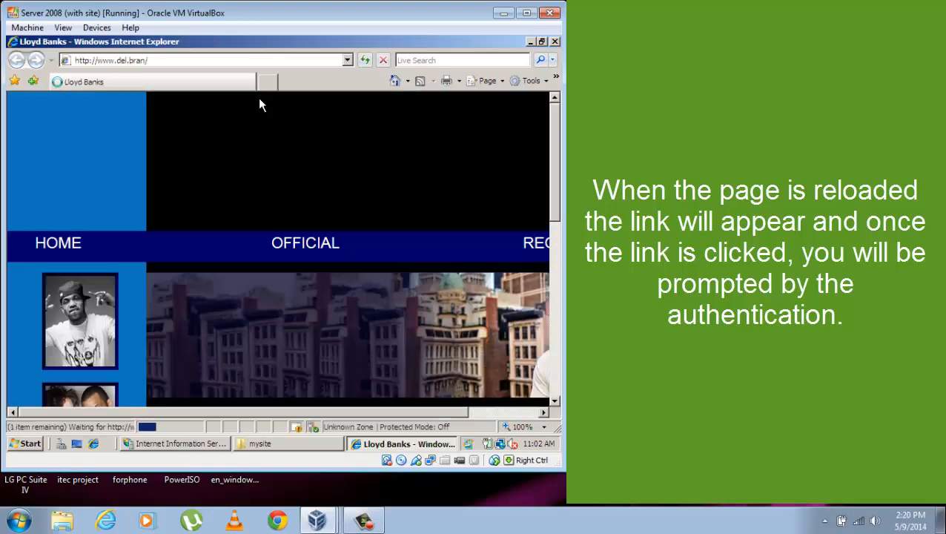
scroll(553, 185, down, 4)
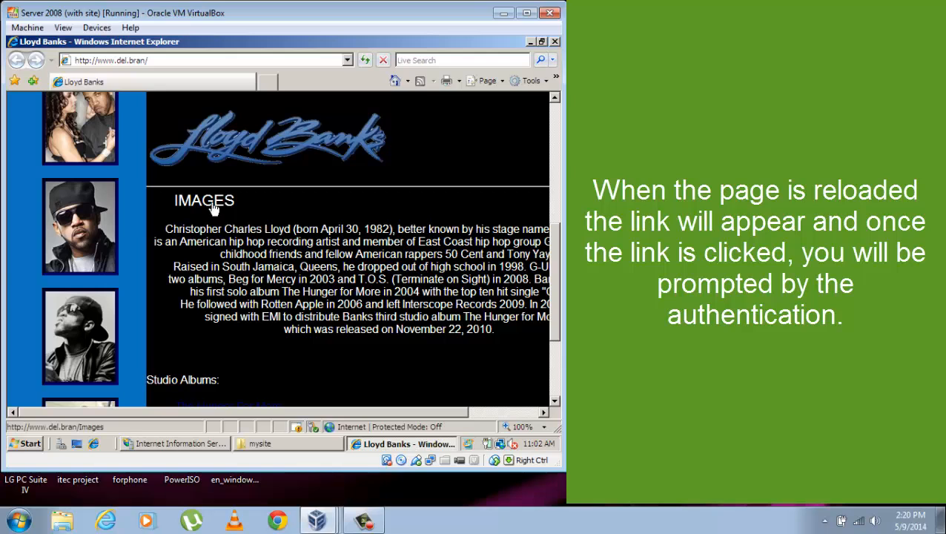
click(214, 205)
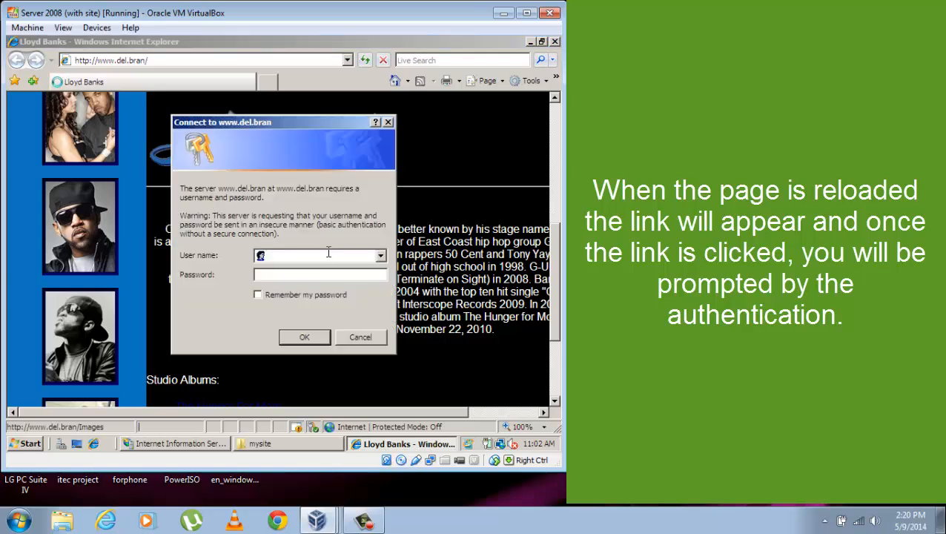
text(Administrator)
key(Tab)
text(******)
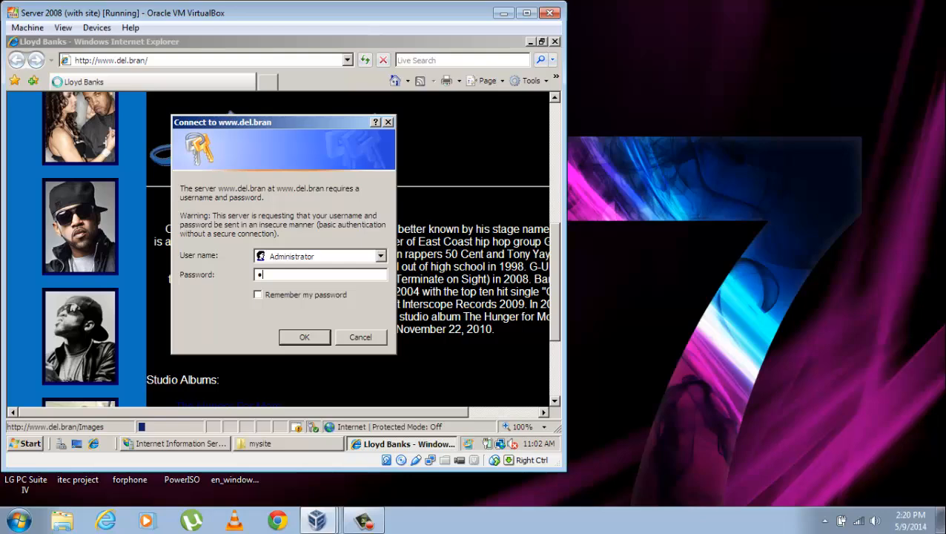
text(***)
key(Return)
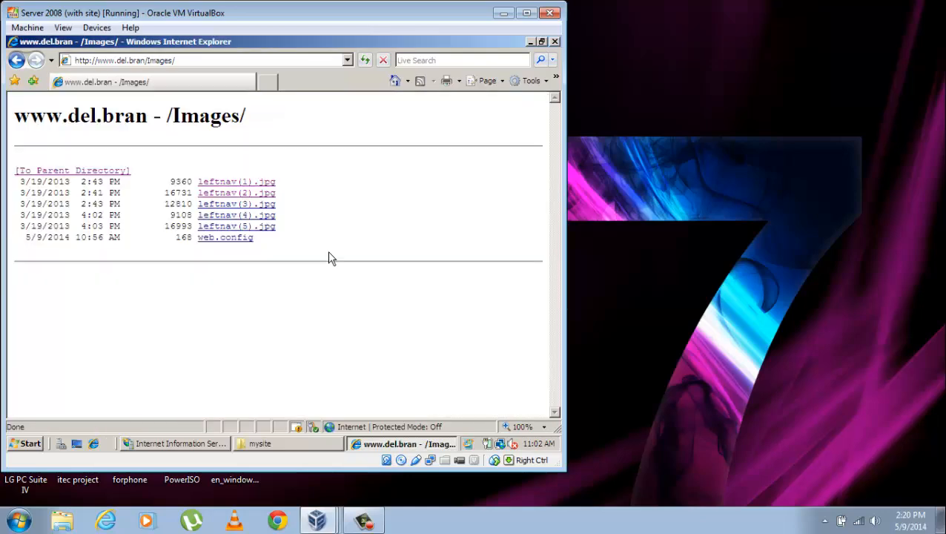
View leftnav(3).jpg from the Images listing, return to the listing, and close the server's browser window
click(228, 204)
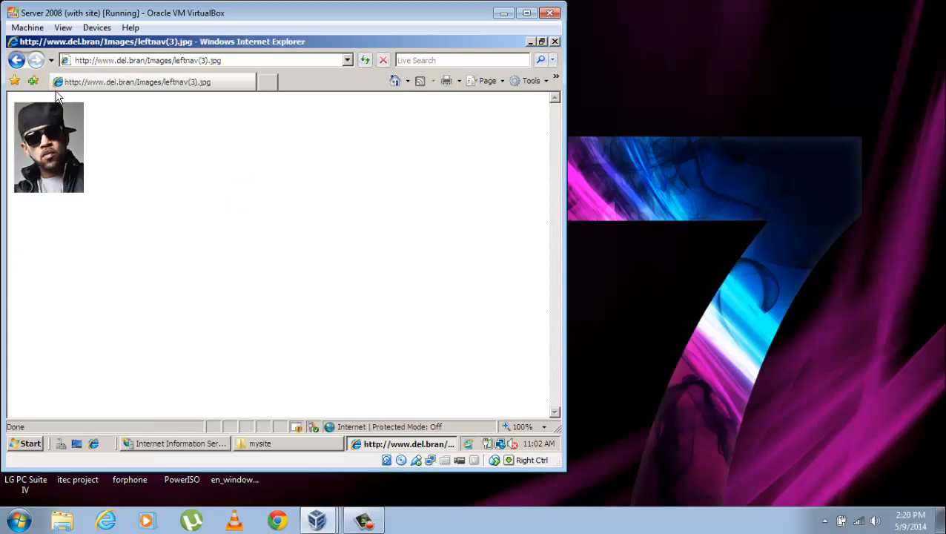
click(16, 60)
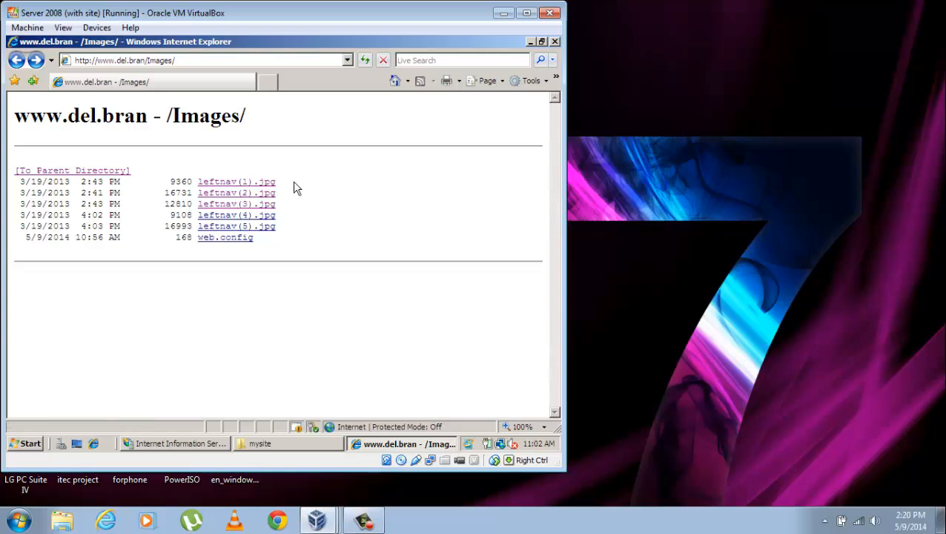
click(555, 42)
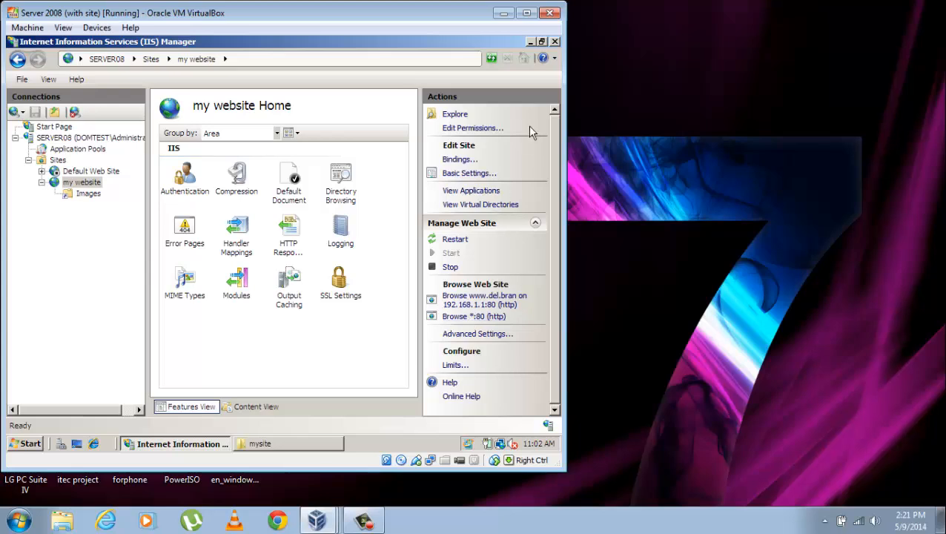
Switch to Chrome on the host computer, open the site at 192.168.0.117, and follow its IMAGES link
click(277, 521)
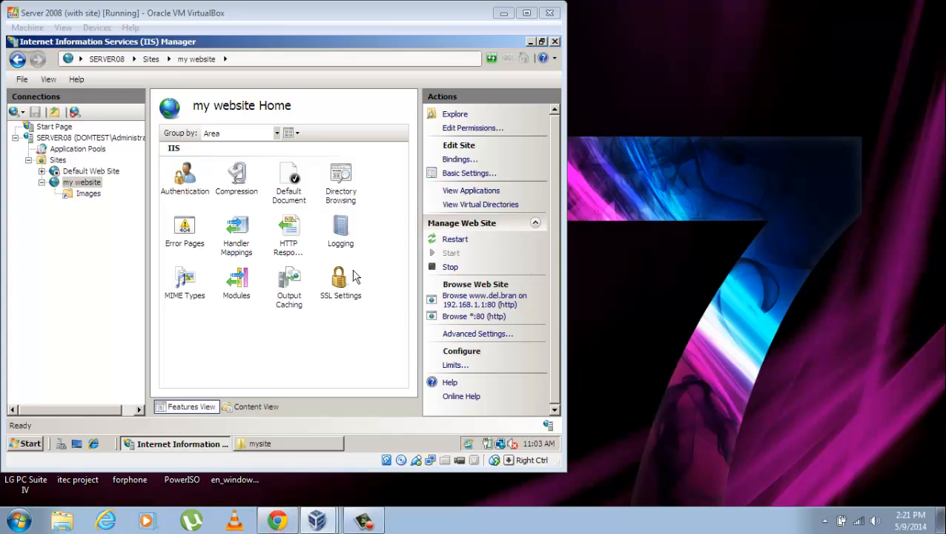
click(291, 523)
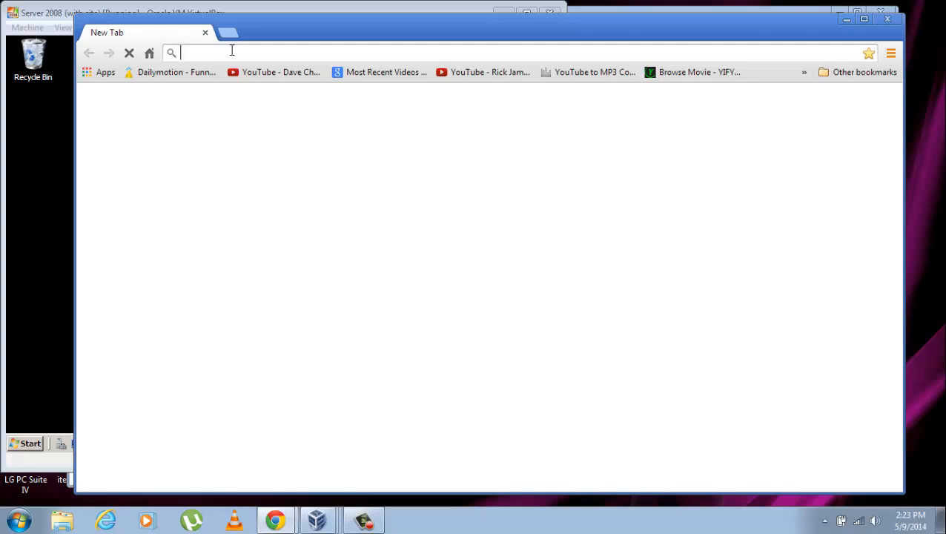
text(192.168.0.117)
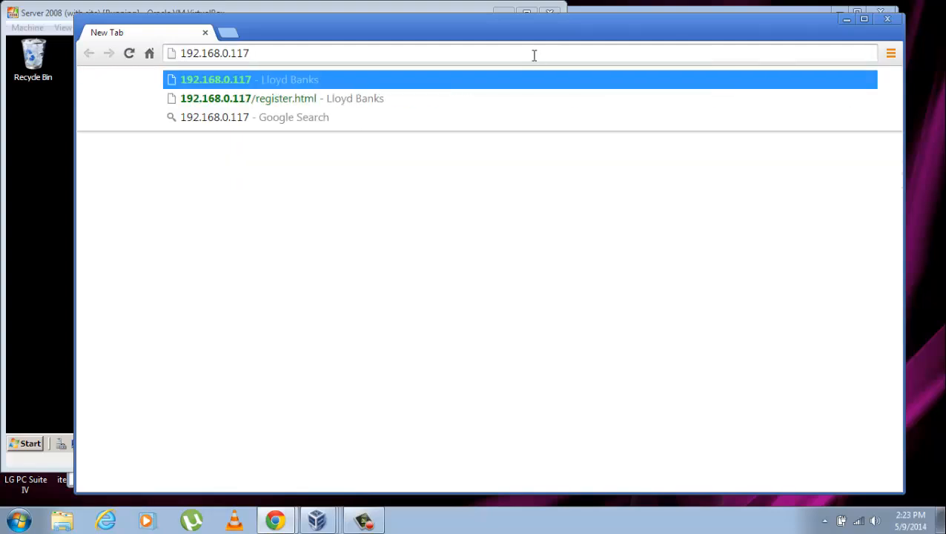
key(Return)
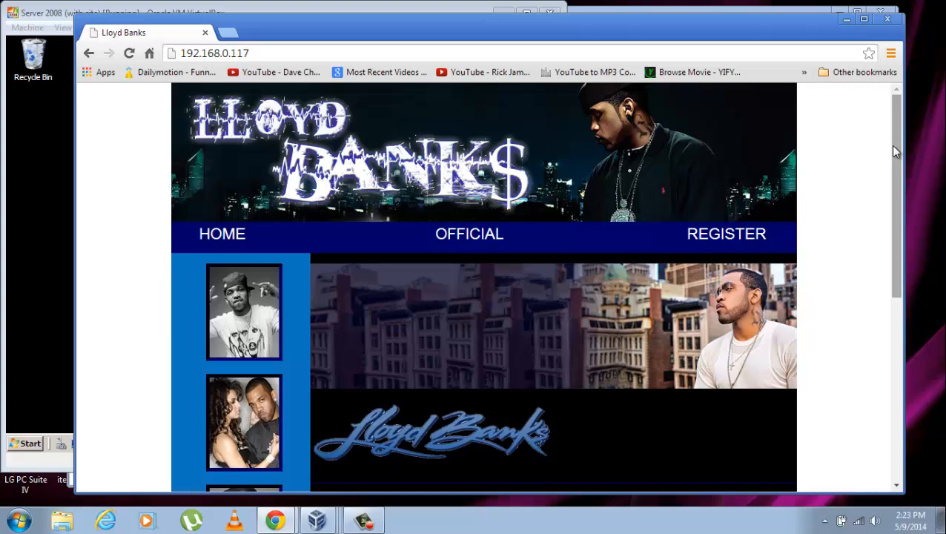
scroll(901, 242, down, 2)
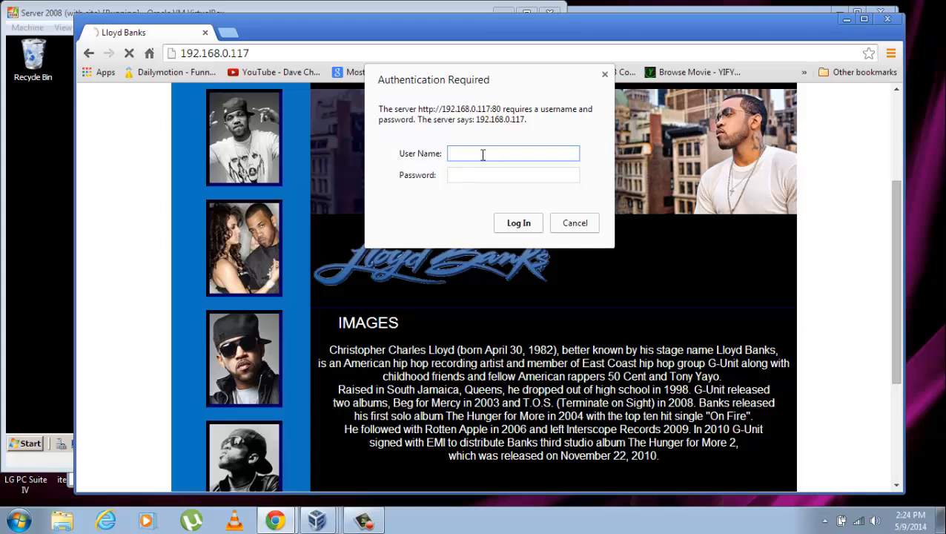
Sign in to the Images directory on 192.168.0.117 as Administrator with the account password
text(Administrator)
key(Tab)
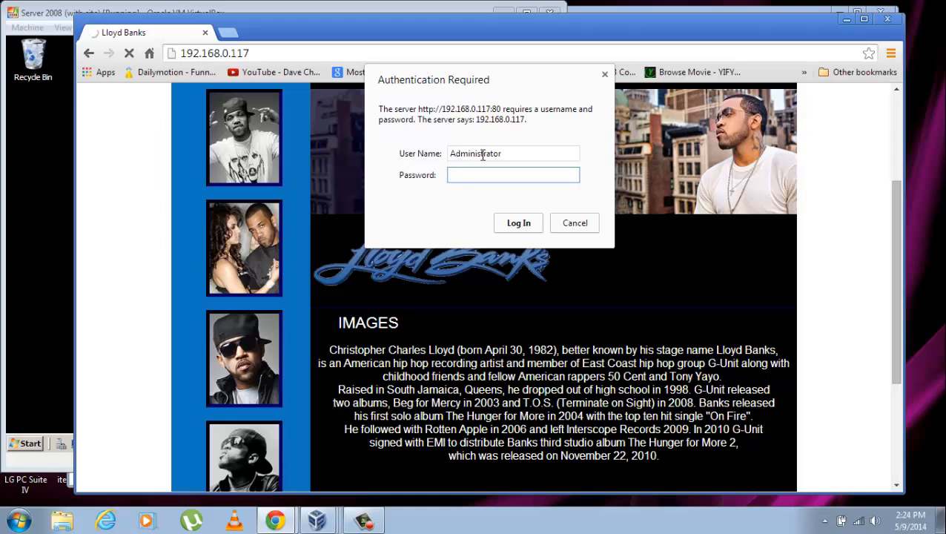
text(*********)
key(Return)
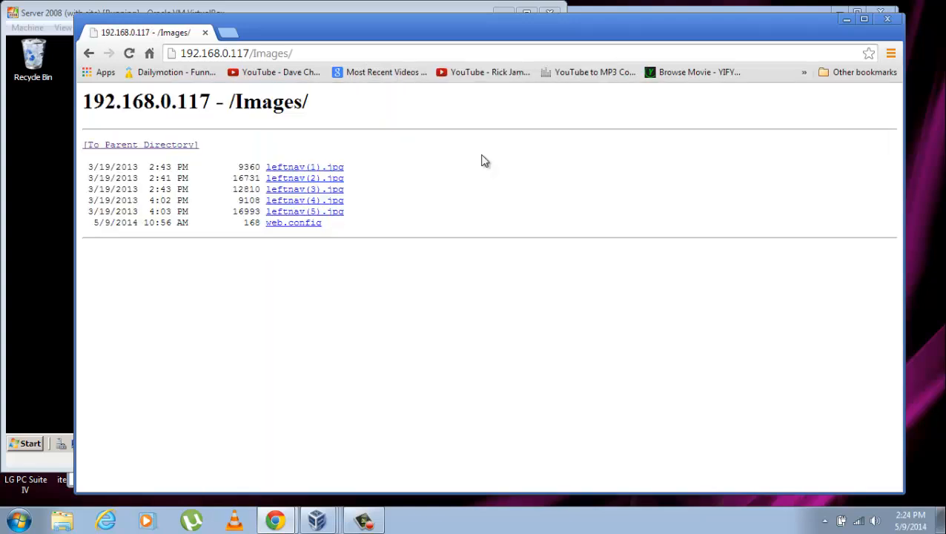
View leftnav(1).jpg from the 192.168.0.117 Images listing, return to the listing, and close Chrome
click(294, 169)
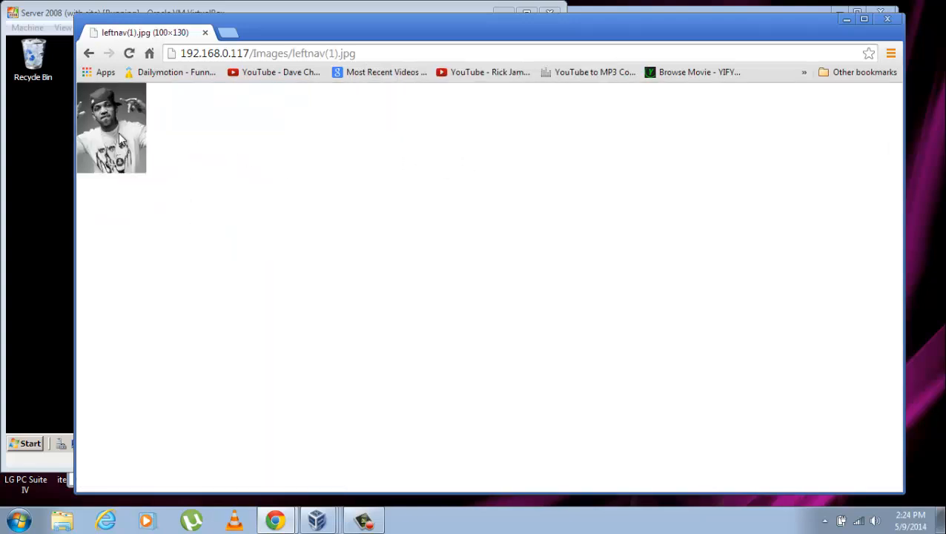
right_click(120, 132)
click(300, 139)
click(88, 55)
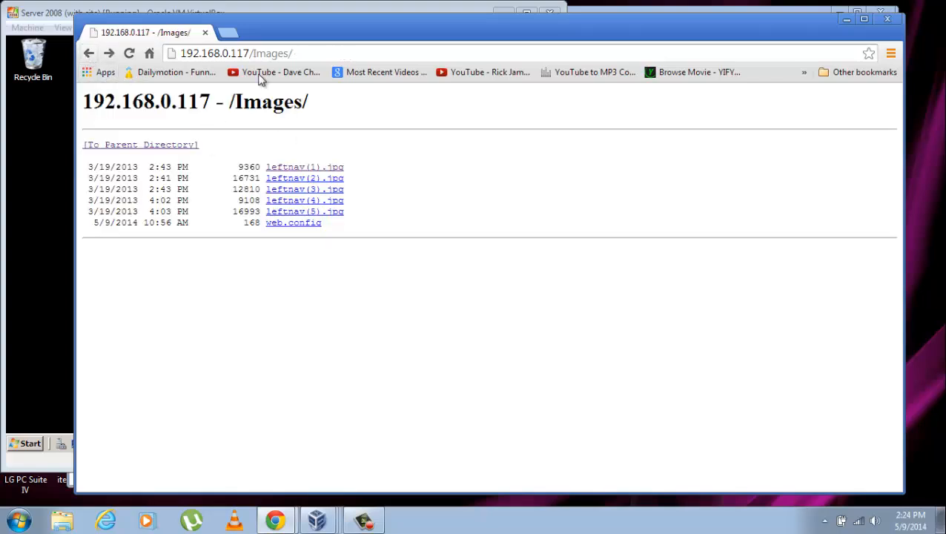
click(208, 33)
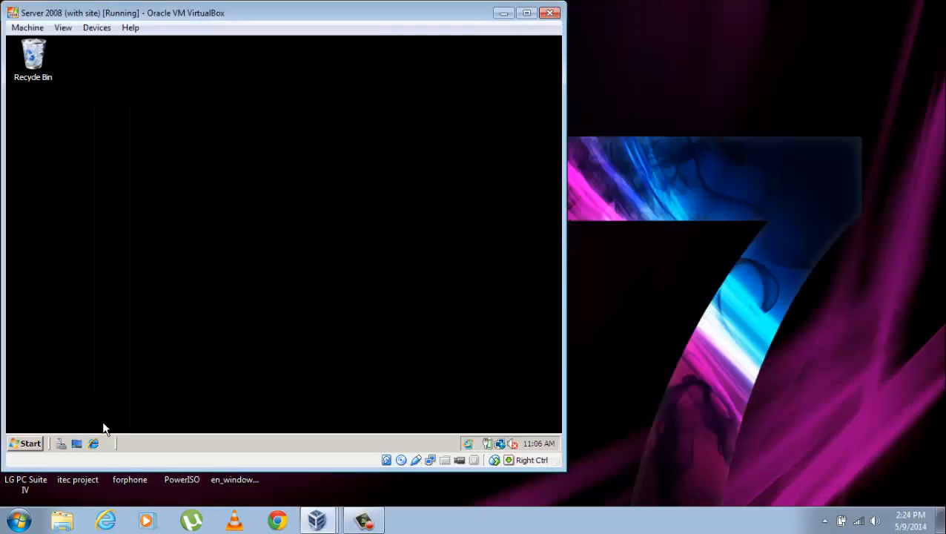
Switch to Internet Explorer in the Server 2008 virtual machine and open the website at 192.168.1.1
click(92, 443)
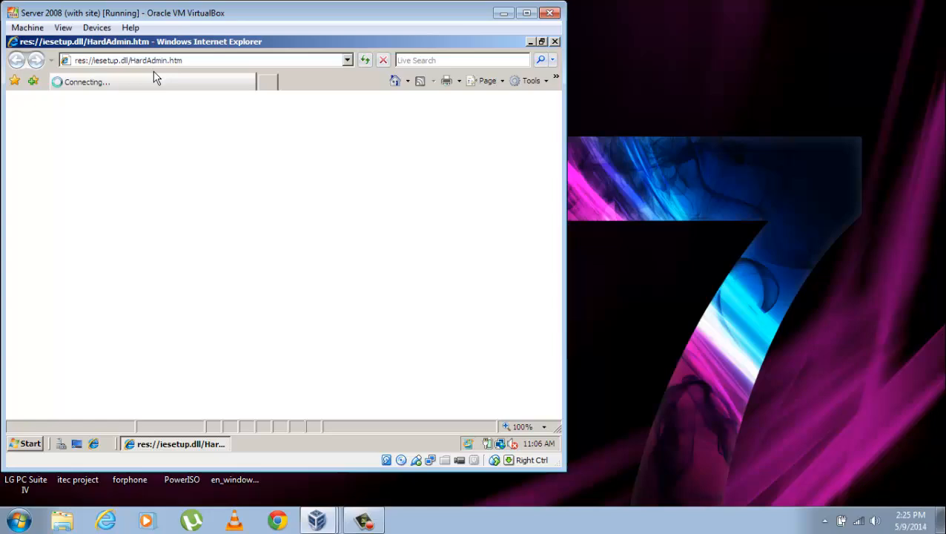
click(169, 60)
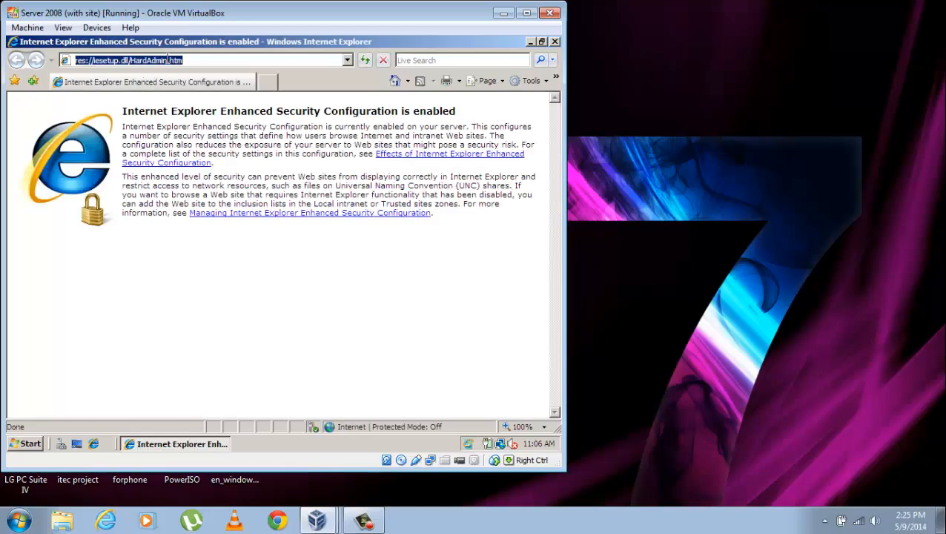
text(192.)
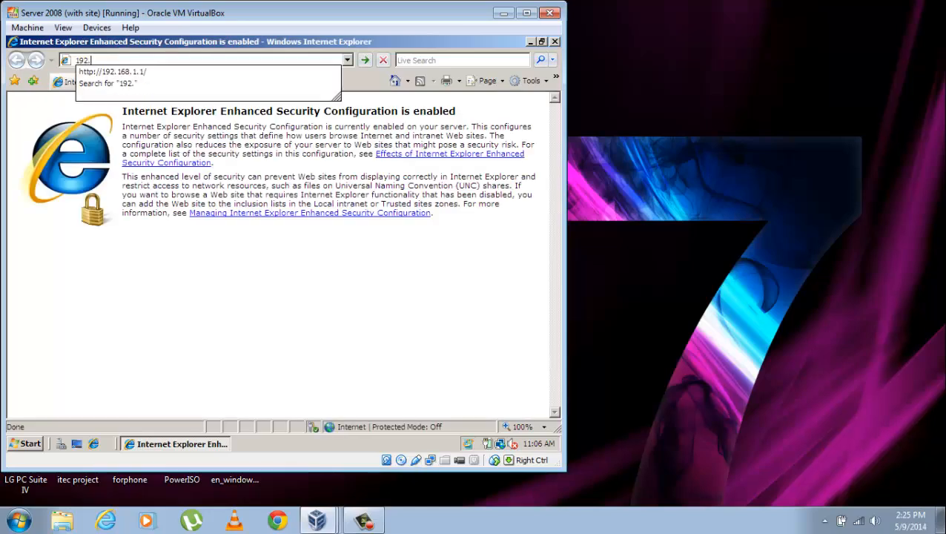
text(168.1.1)
key(Return)
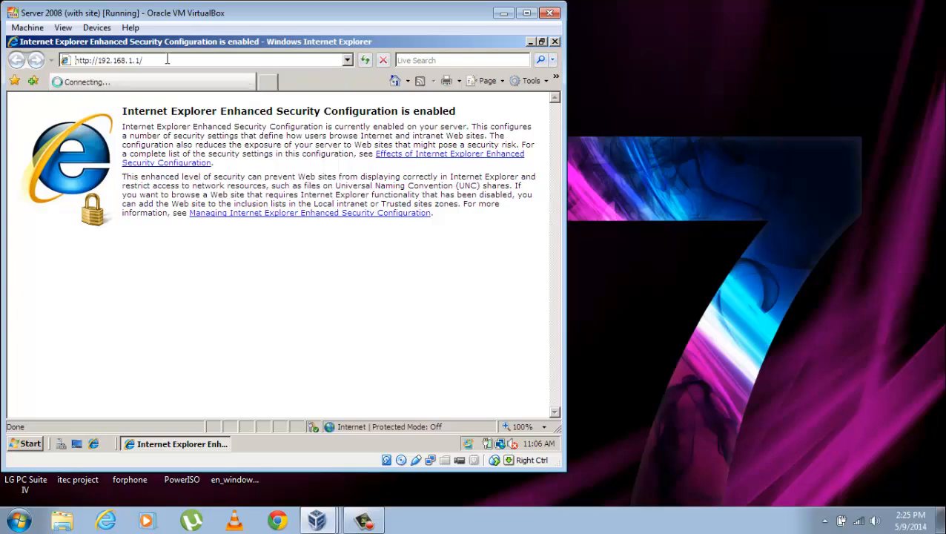
Open the website through localhost on the server, look over the page, and close the browser
click(170, 61)
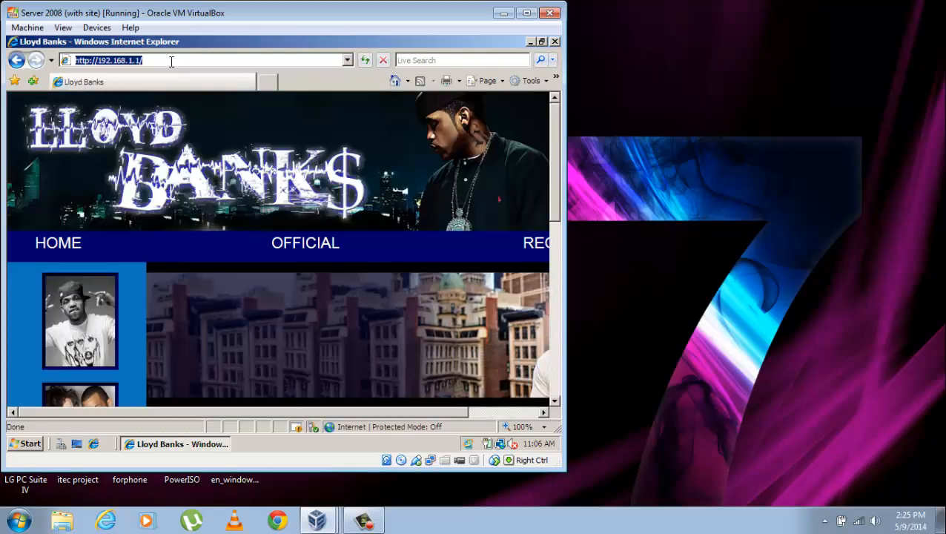
text(lo)
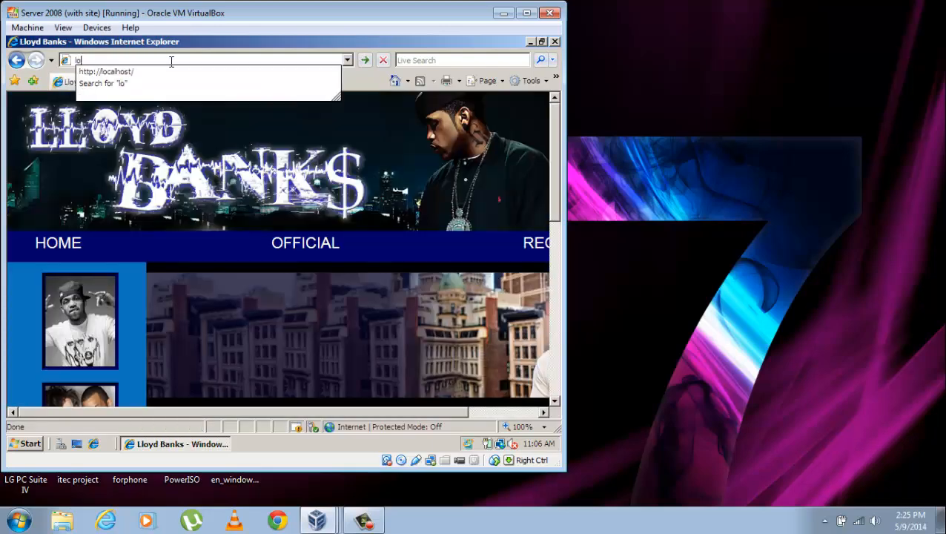
text(calhost)
key(Return)
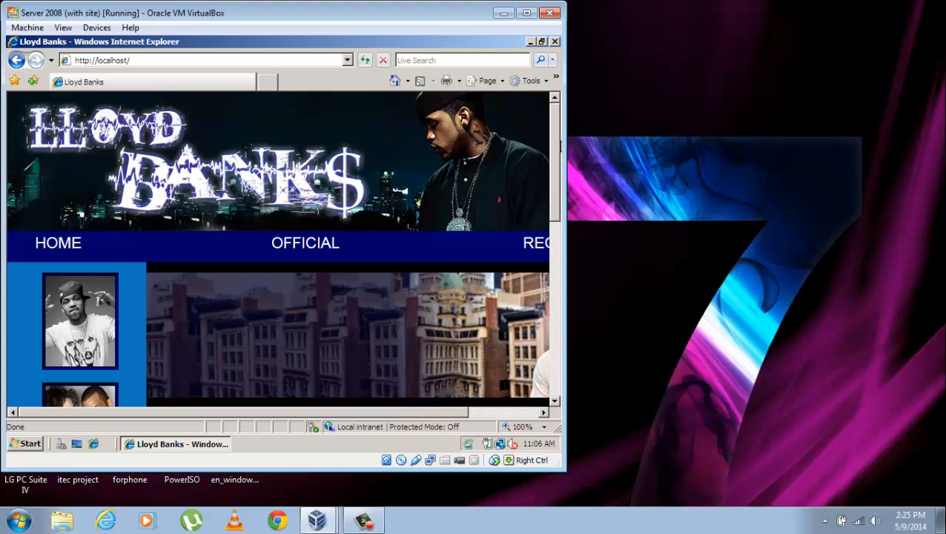
scroll(559, 150, down, 1)
drag(560, 151, 558, 181)
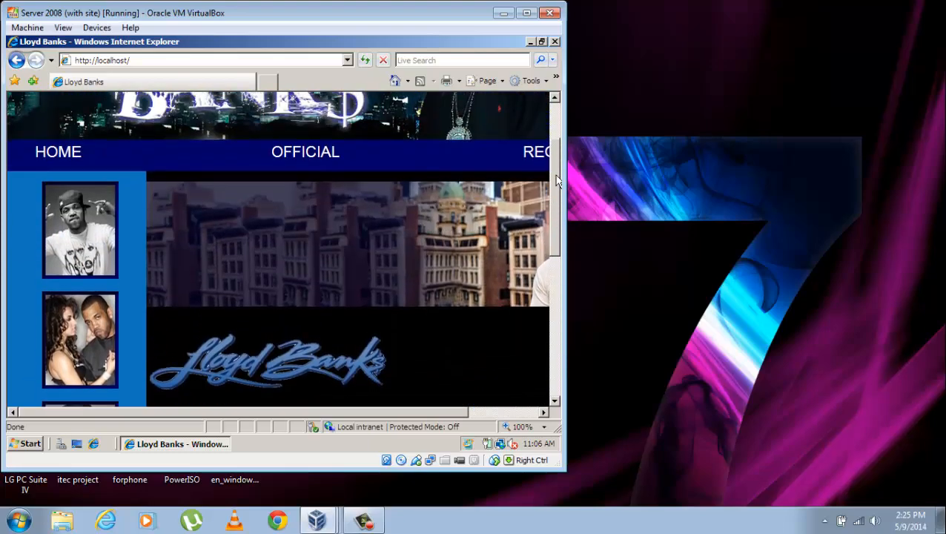
click(555, 42)
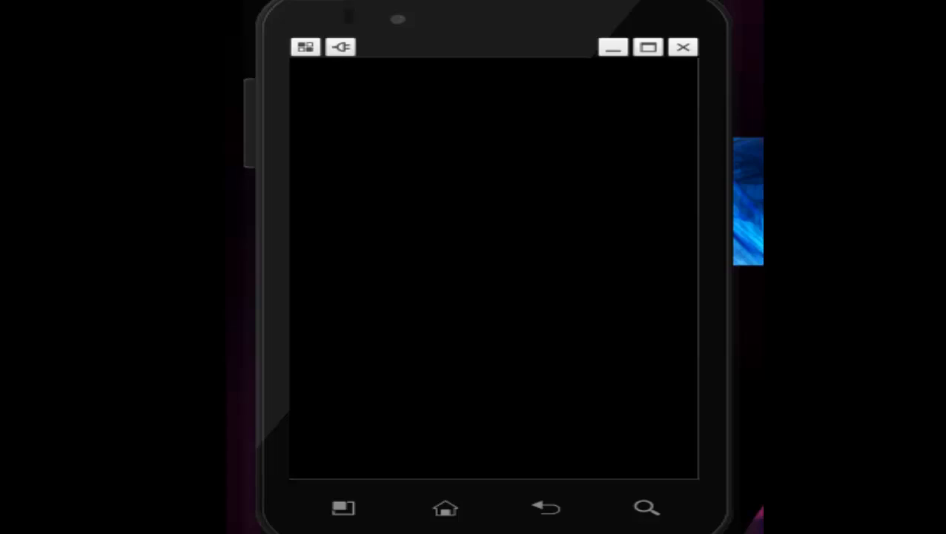
Unlock the mirrored Android phone and launch Chrome from its app list
drag(471, 271, 631, 271)
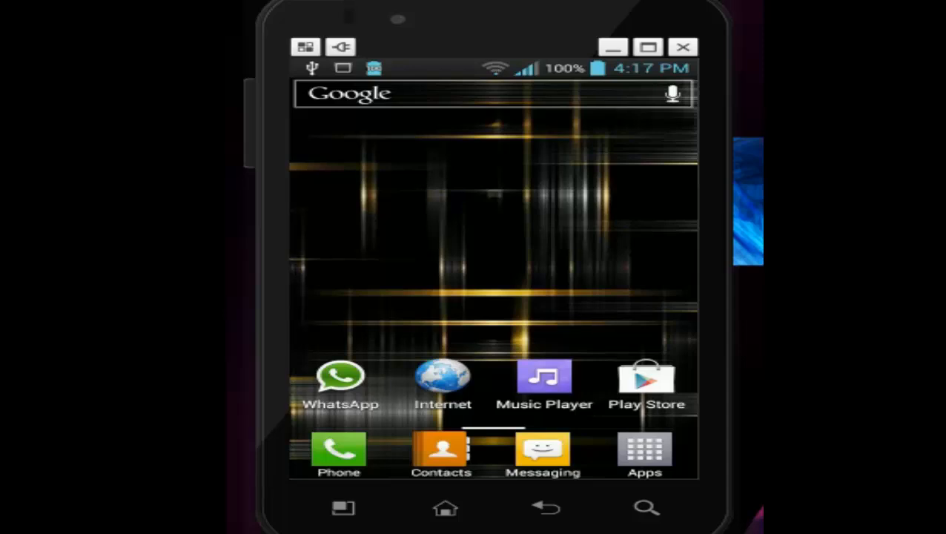
click(644, 449)
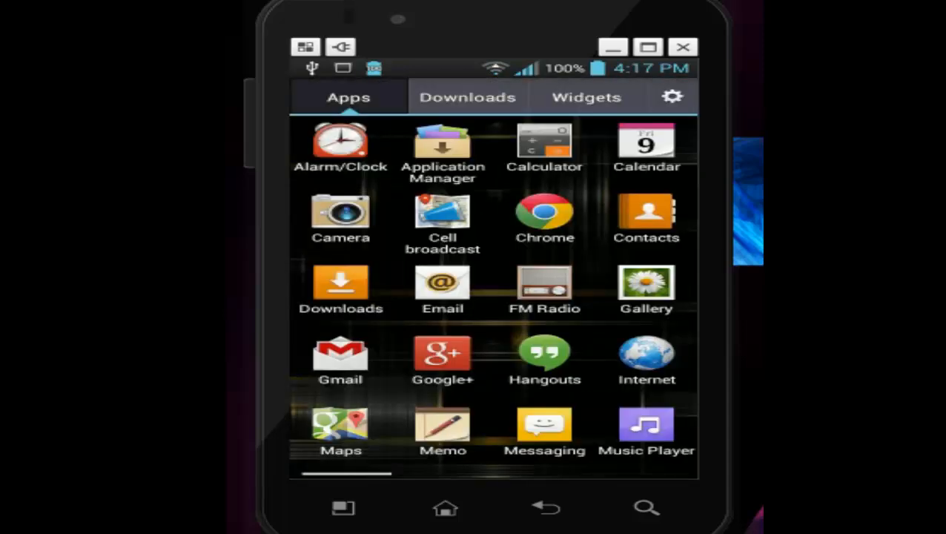
click(545, 215)
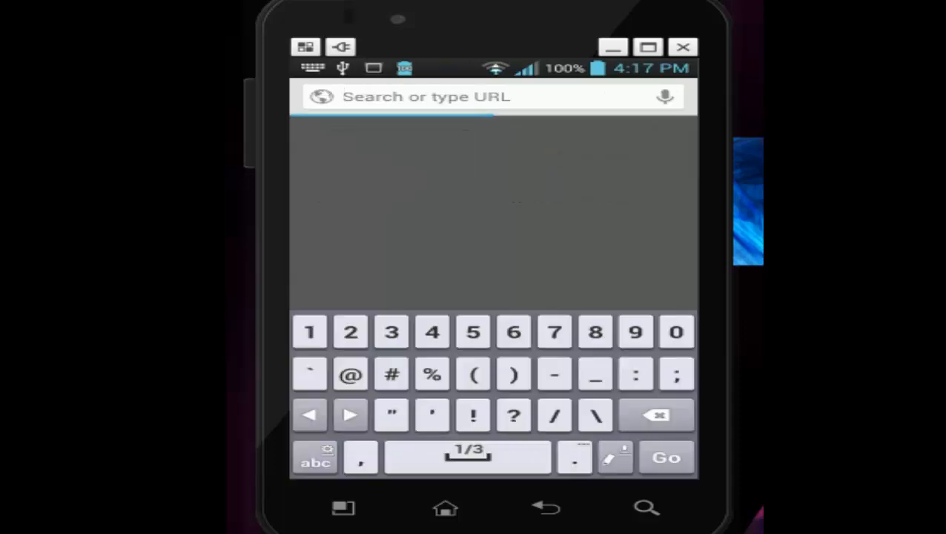
Open the website at 192.168.0.117 in the phone's Chrome browser
click(310, 332)
click(636, 332)
click(351, 332)
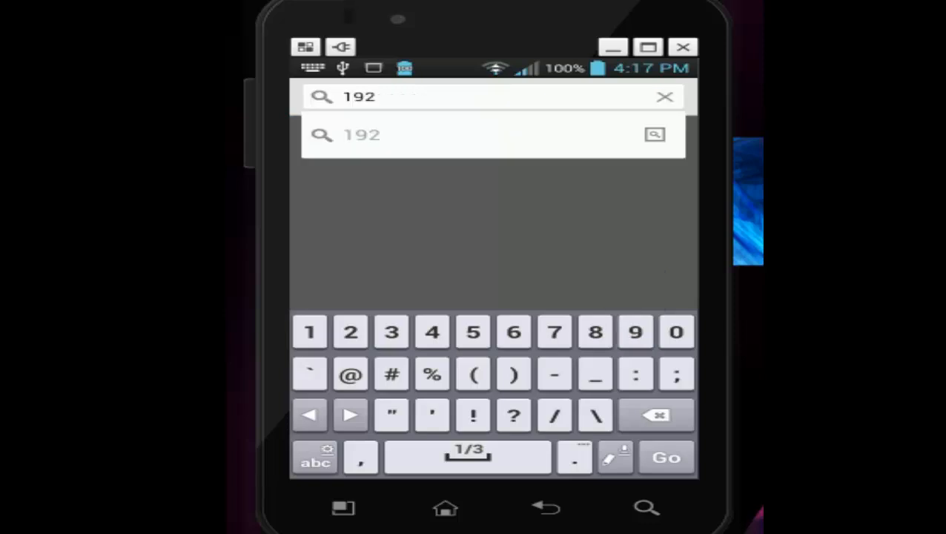
click(574, 457)
click(310, 332)
click(514, 332)
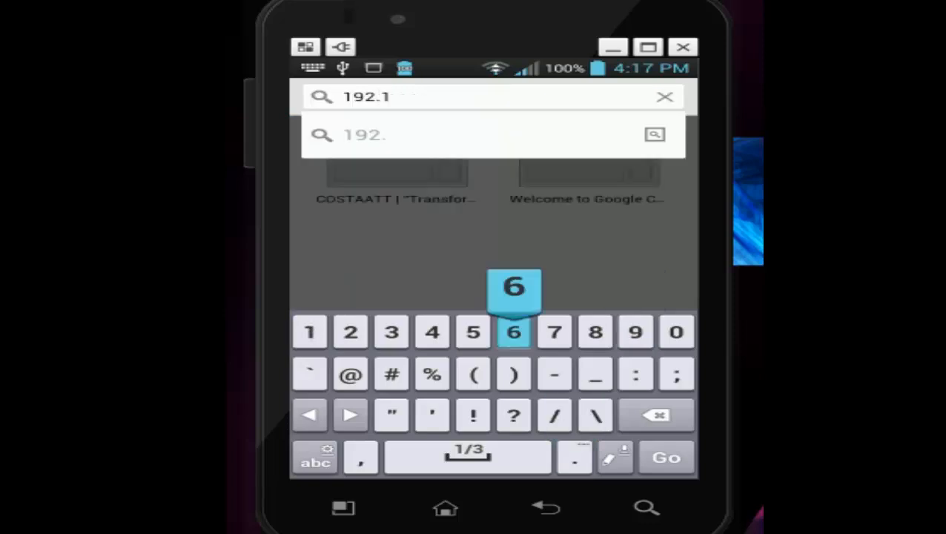
click(595, 332)
click(574, 457)
click(677, 333)
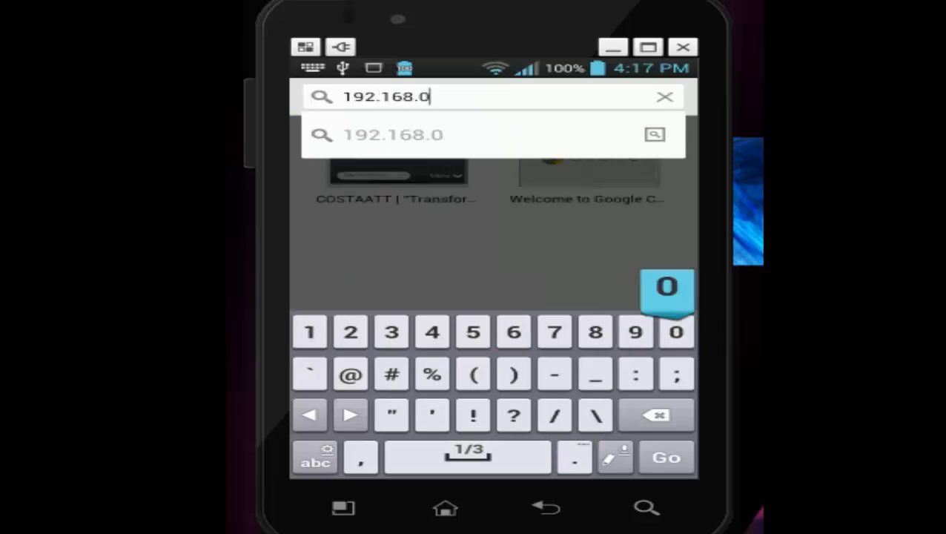
click(574, 458)
click(310, 332)
click(310, 332)
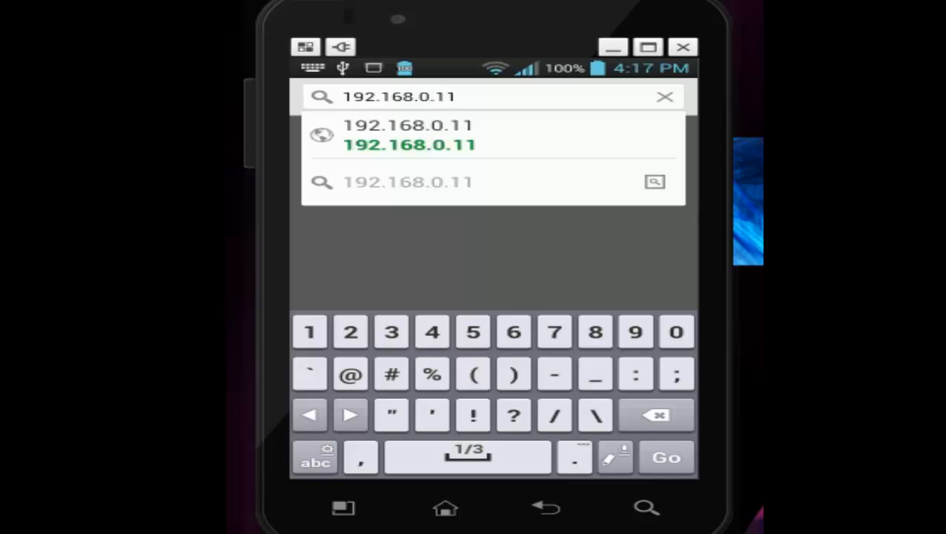
click(555, 332)
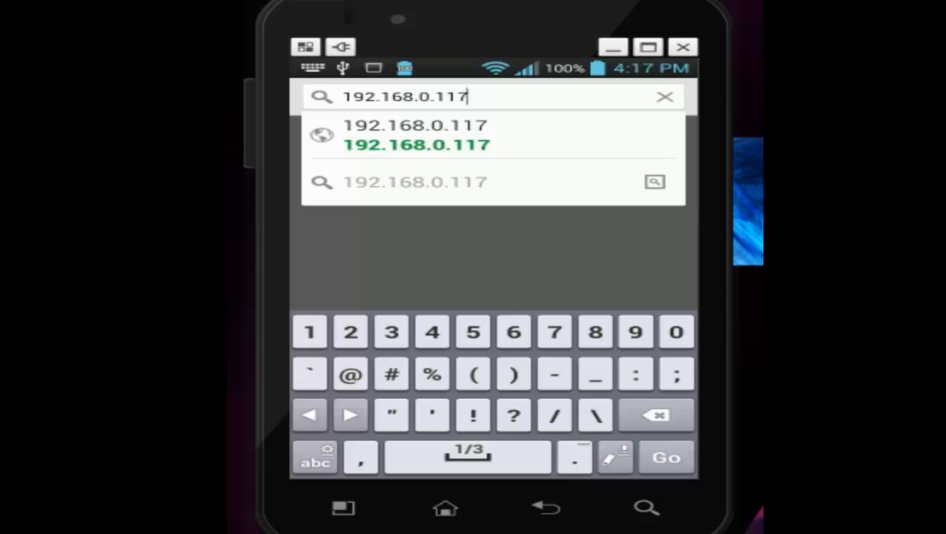
key(Return)
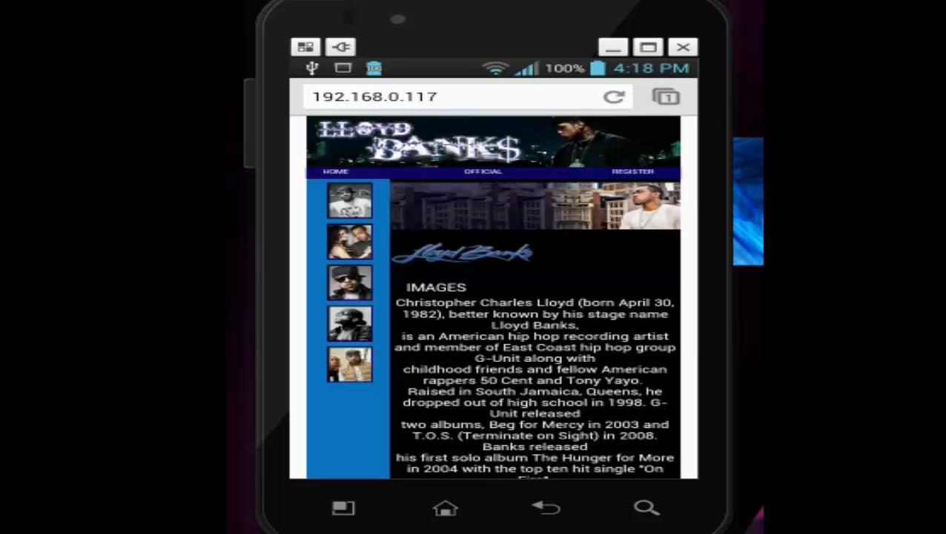
Look over the website's home page on the phone down to its footer and return to its header
scroll(493, 297, down, 4)
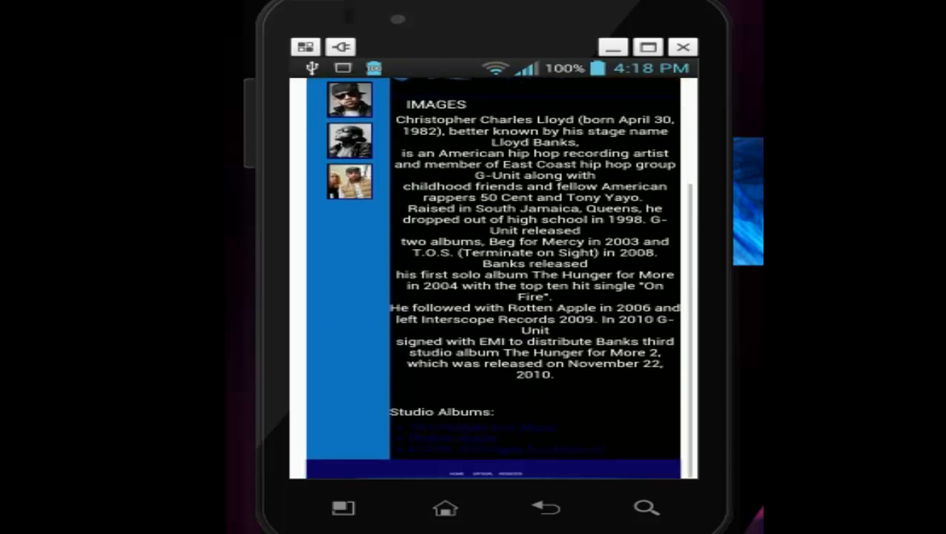
scroll(493, 297, up, 3)
scroll(493, 297, up, 2)
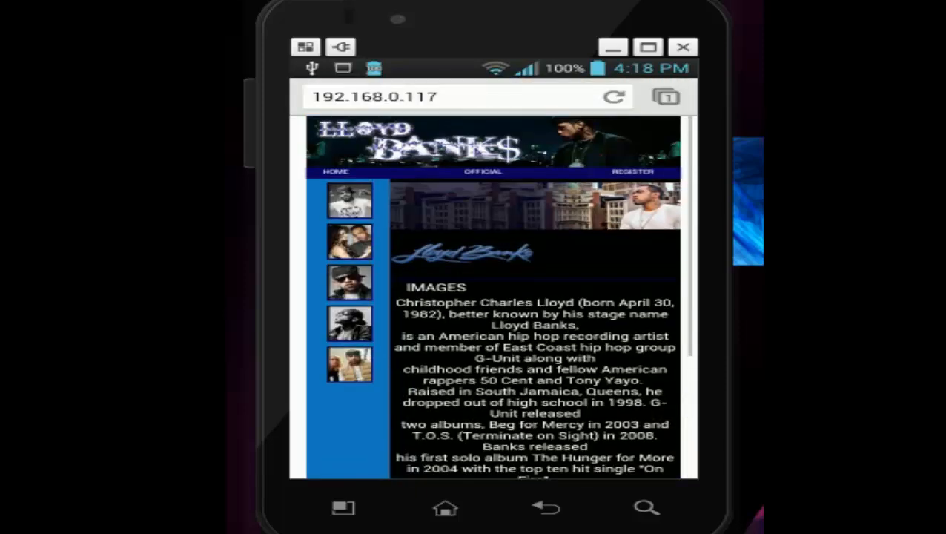
Open the IMAGES link on the website's home page in the phone's browser
scroll(442, 253, up, 4)
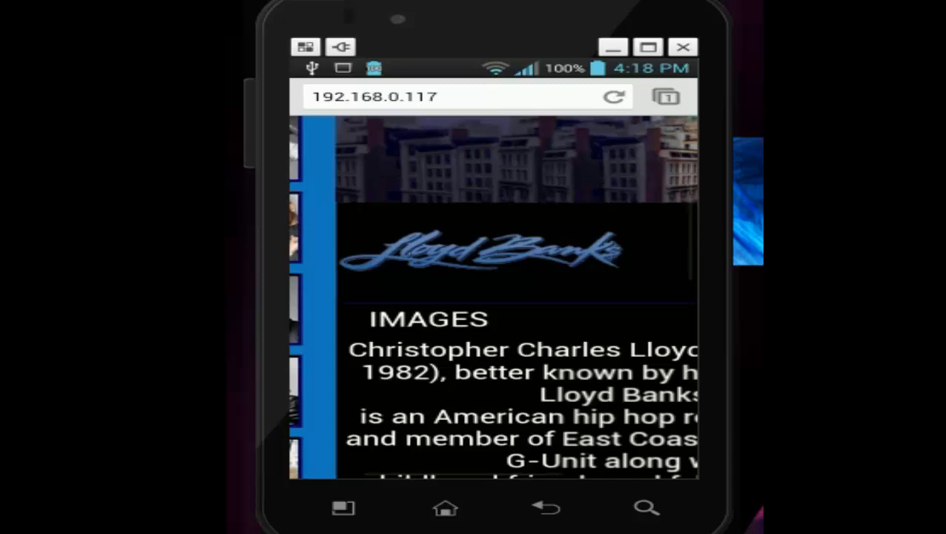
scroll(443, 256, down, 4)
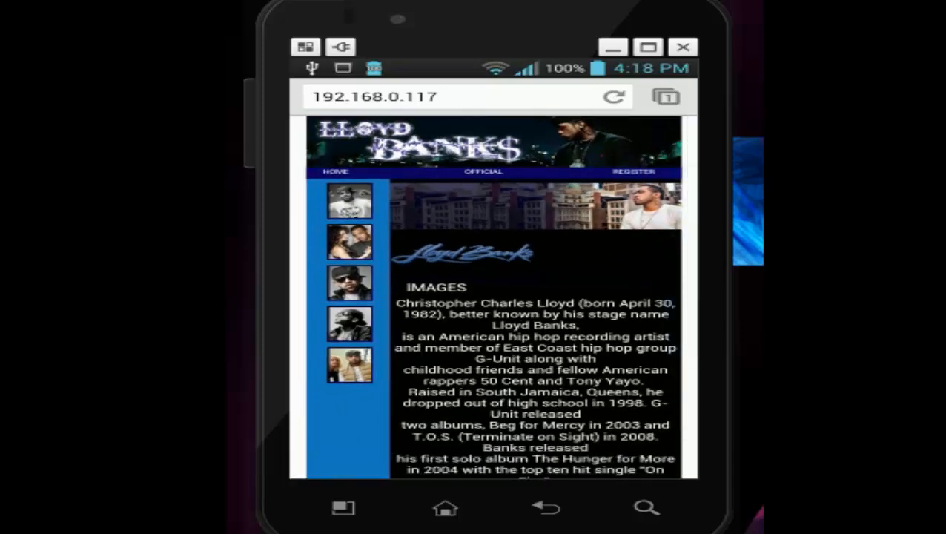
scroll(449, 309, up, 2)
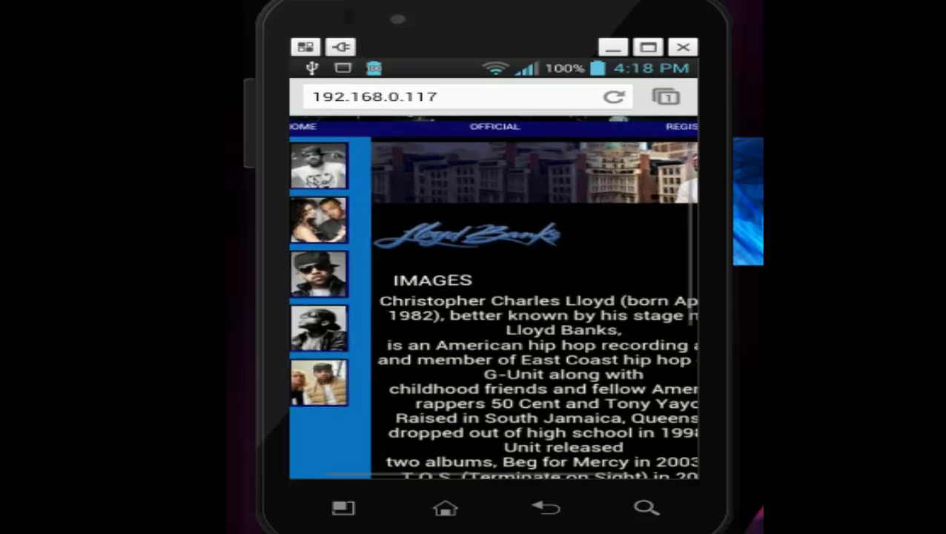
click(433, 281)
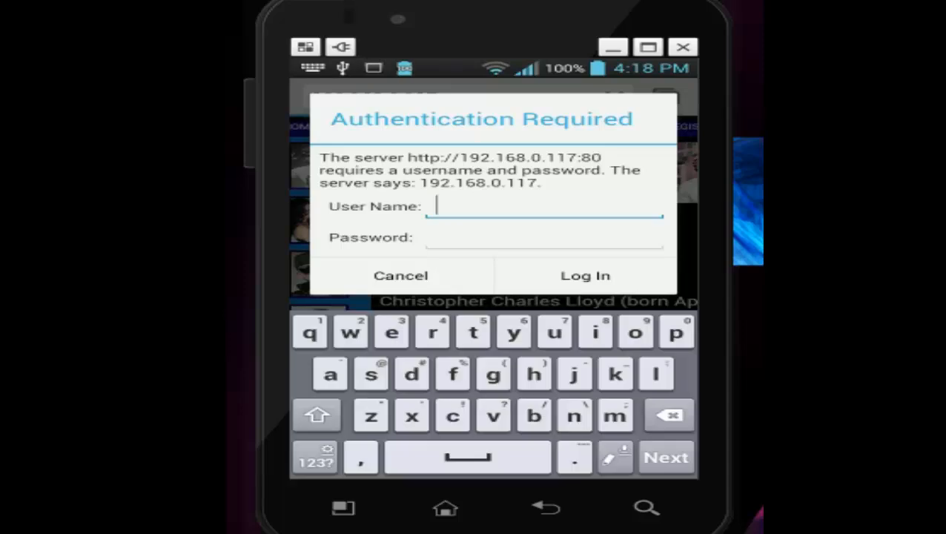
Log in to the Images directory as Administrator with the account password, and decline saving the password for this site
click(317, 415)
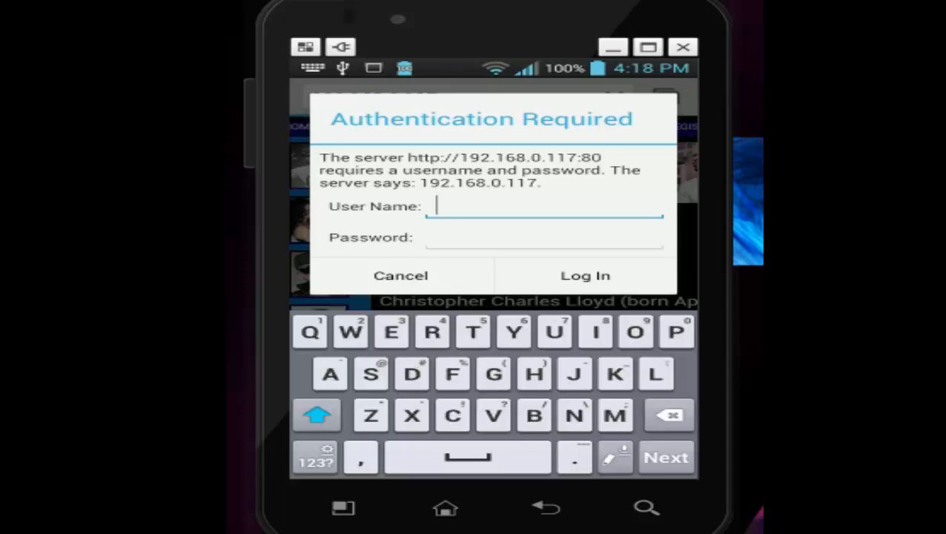
text(A)
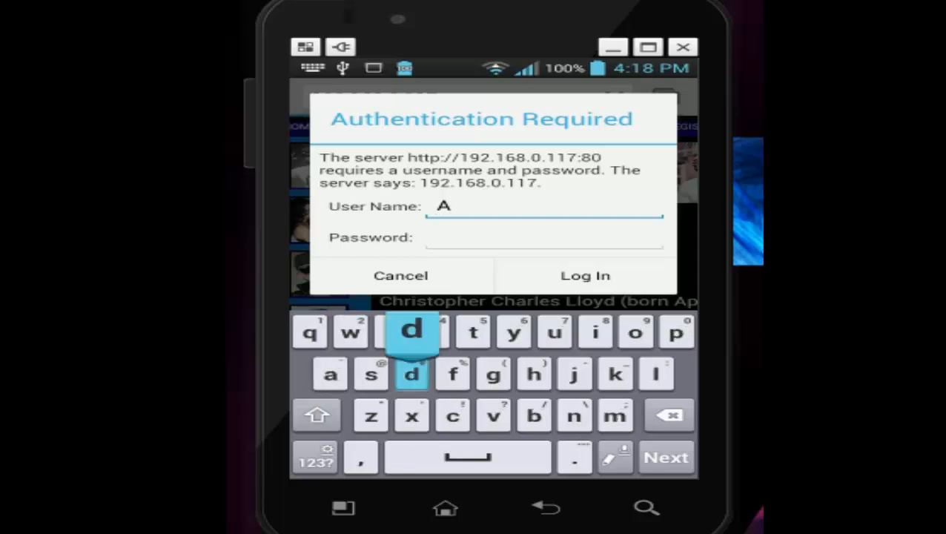
text(dmin)
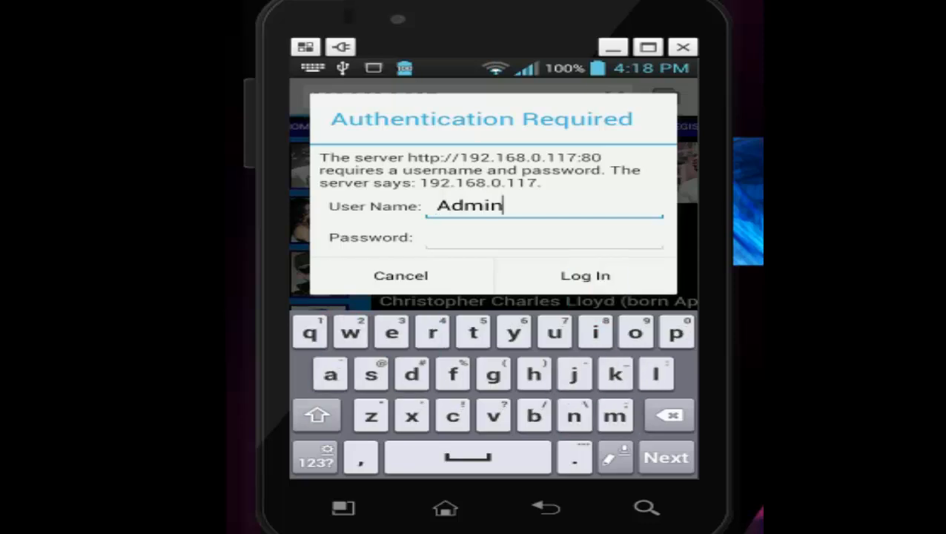
text(istr)
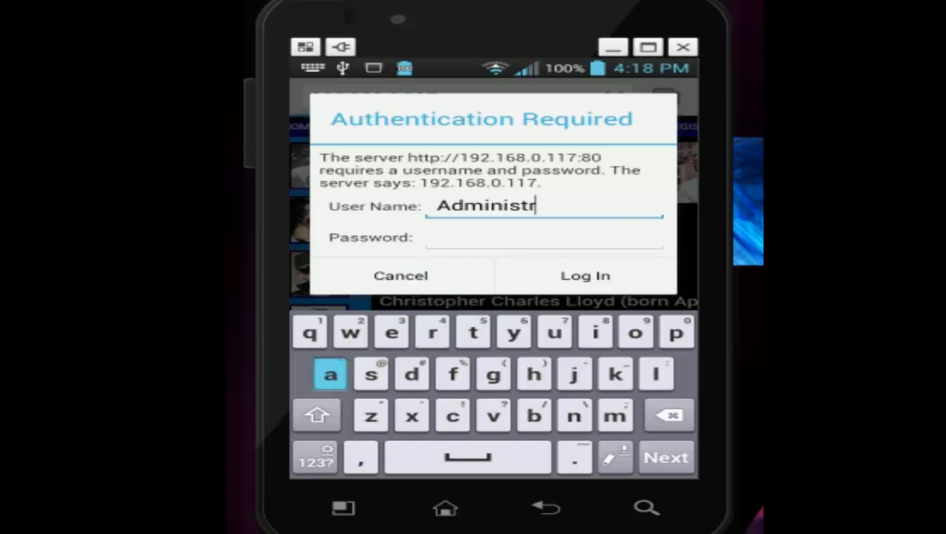
text(ator)
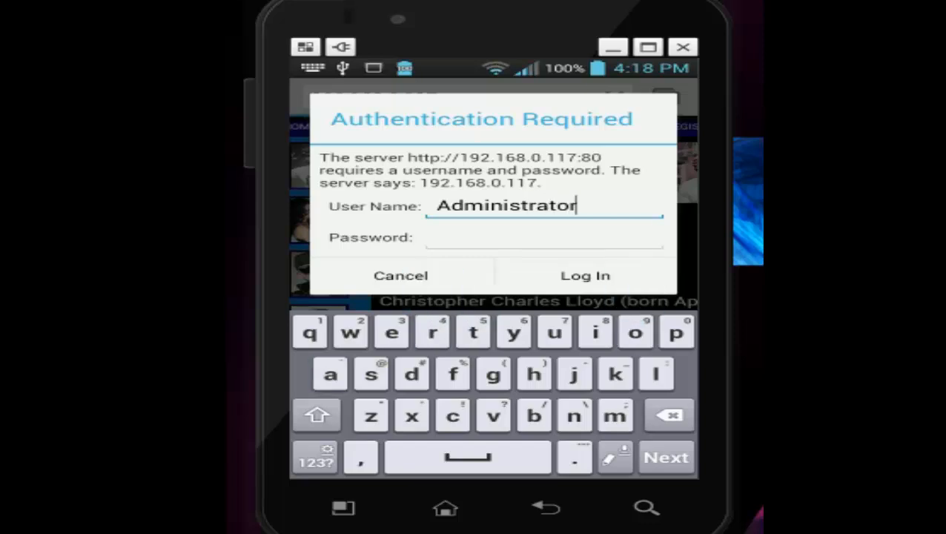
key(Tab)
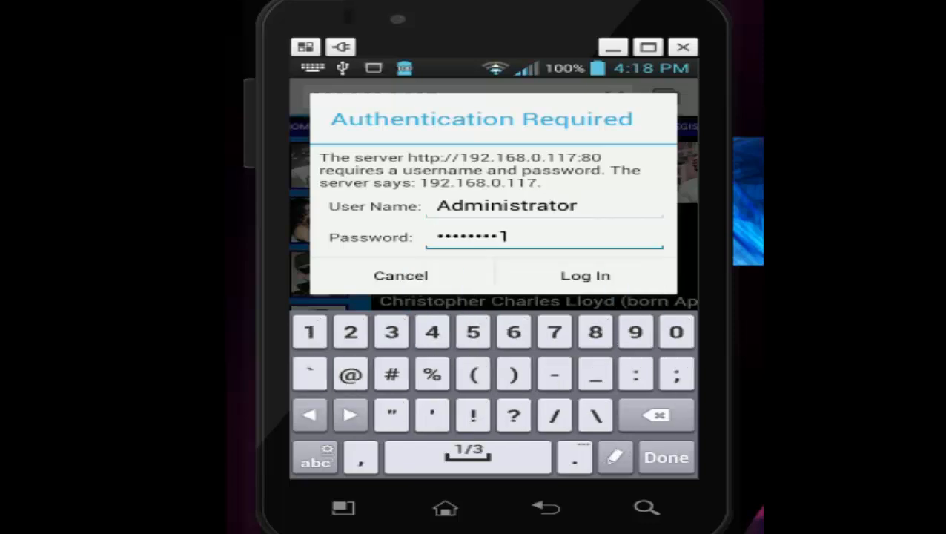
key(Return)
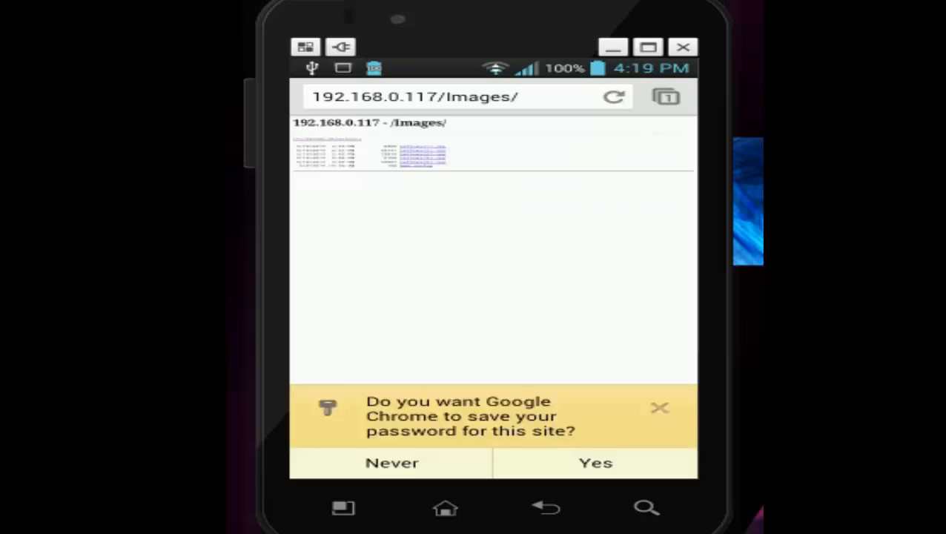
click(392, 463)
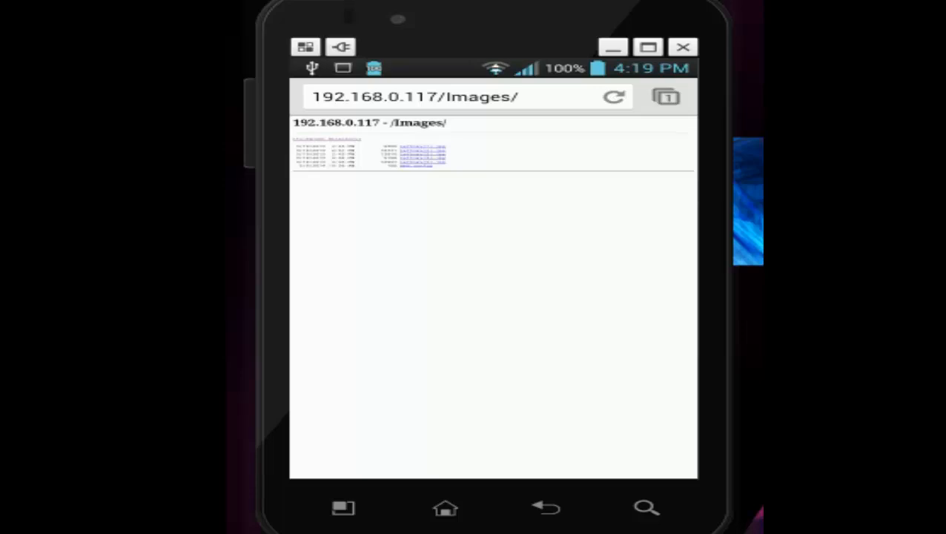
Examine the Images directory listing on the phone, including its file dates, sizes and names
scroll(391, 185, up, 5)
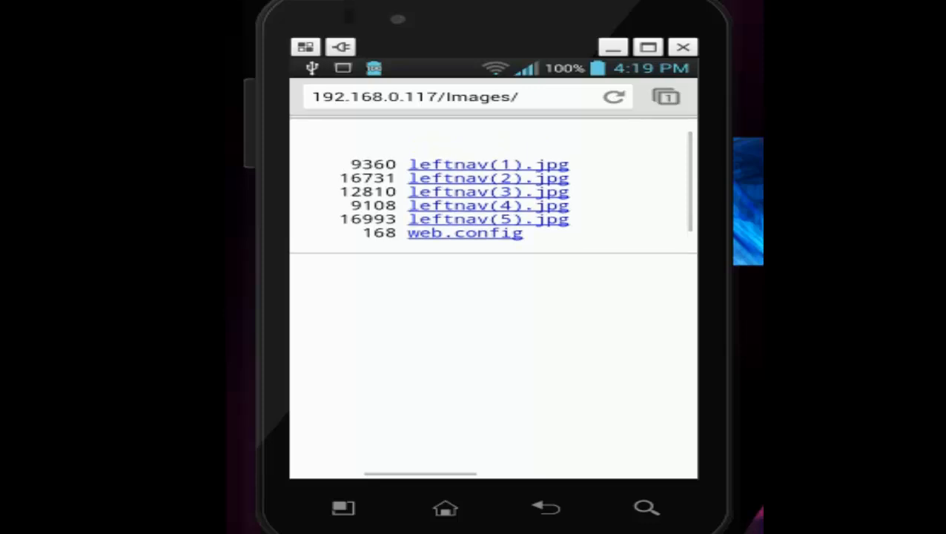
scroll(493, 297, left, 4)
scroll(493, 297, up, 1)
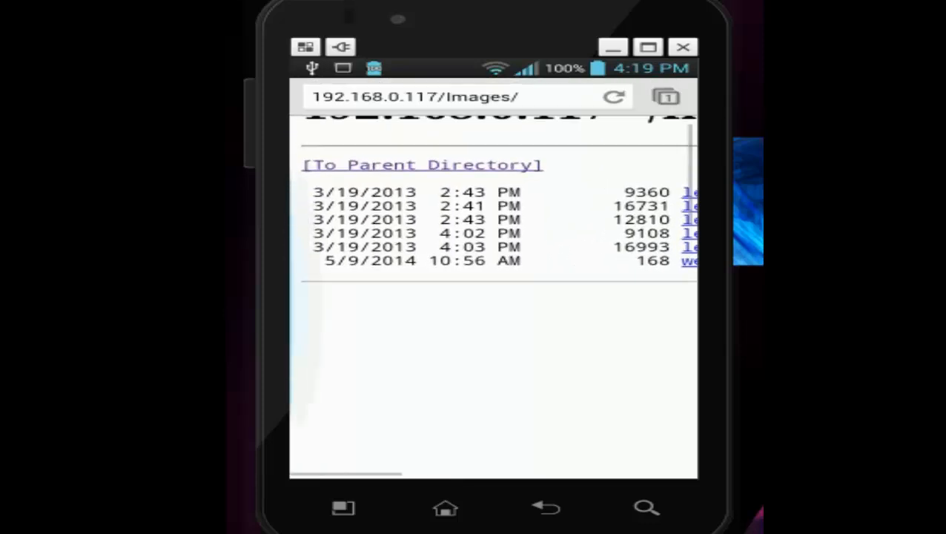
scroll(493, 297, up, 1)
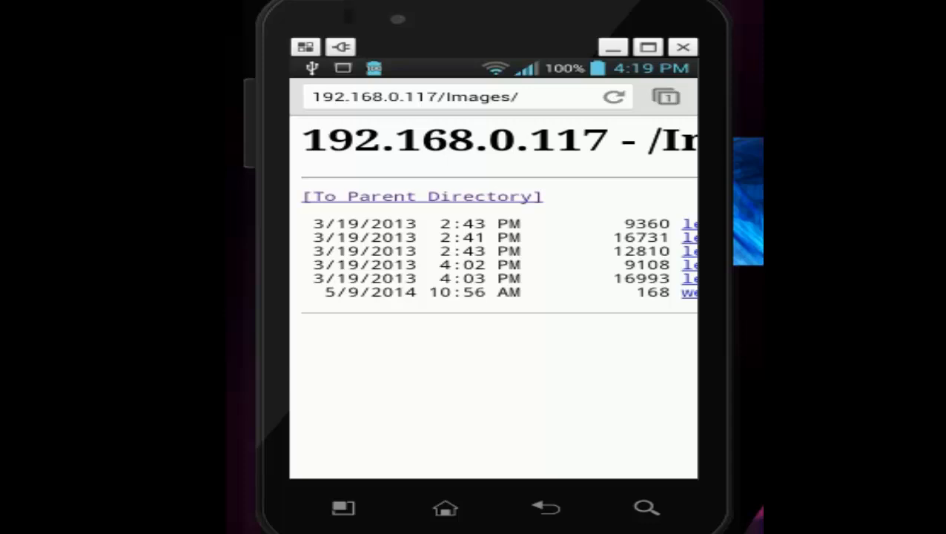
scroll(493, 297, right, 3)
scroll(493, 297, down, 2)
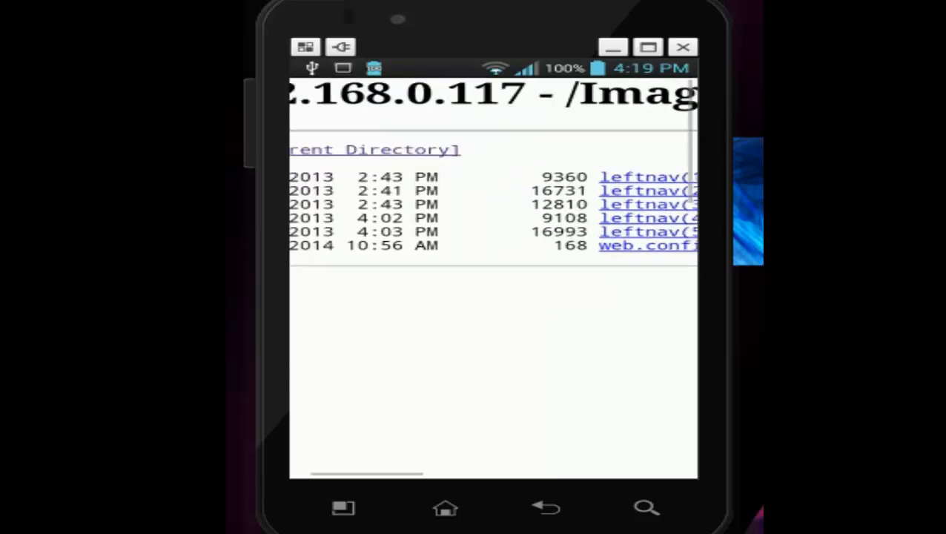
scroll(494, 297, left, 3)
scroll(493, 297, down, 1)
scroll(493, 297, right, 1)
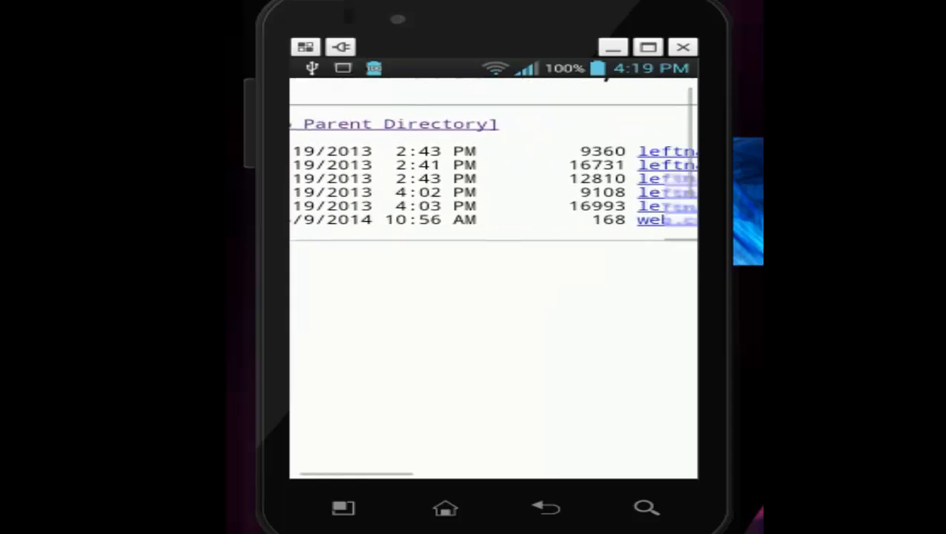
scroll(493, 297, right, 3)
scroll(493, 296, left, 3)
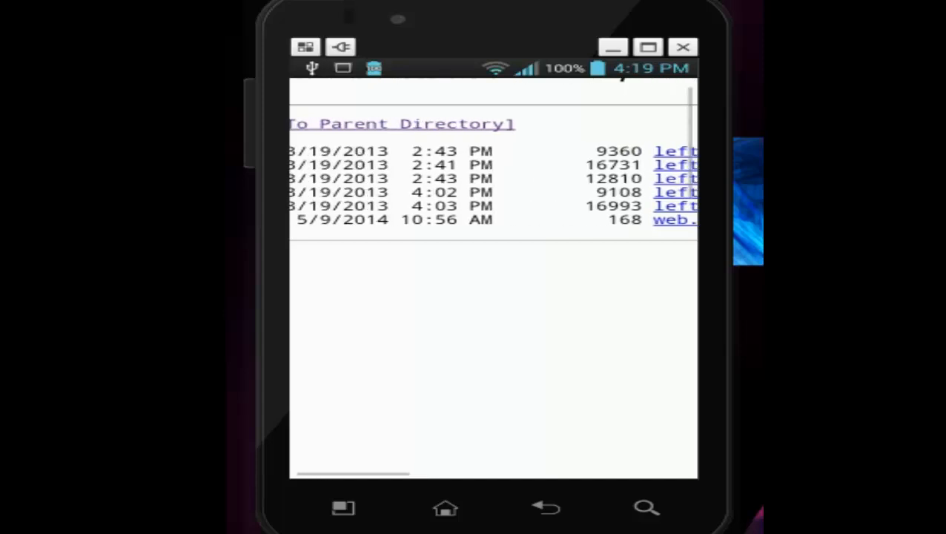
scroll(493, 296, left, 1)
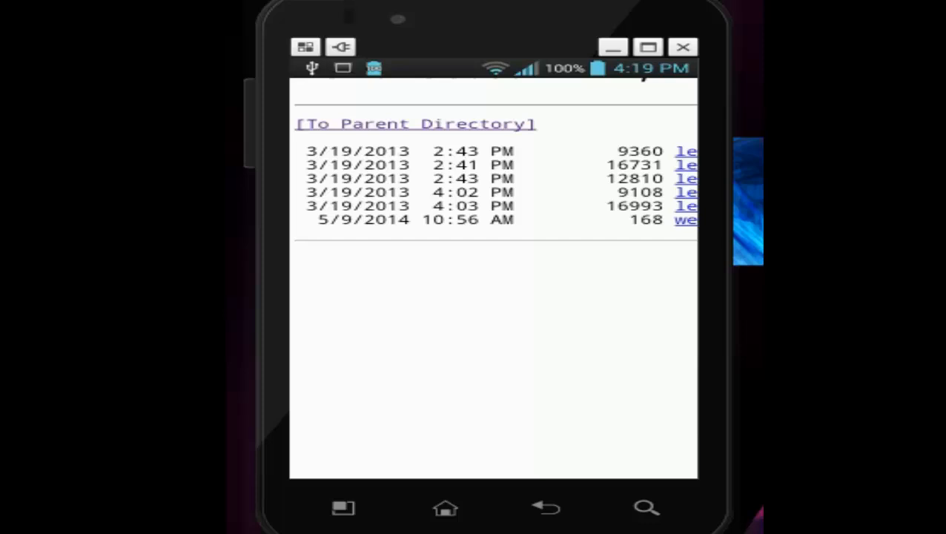
scroll(493, 297, right, 3)
scroll(493, 297, left, 3)
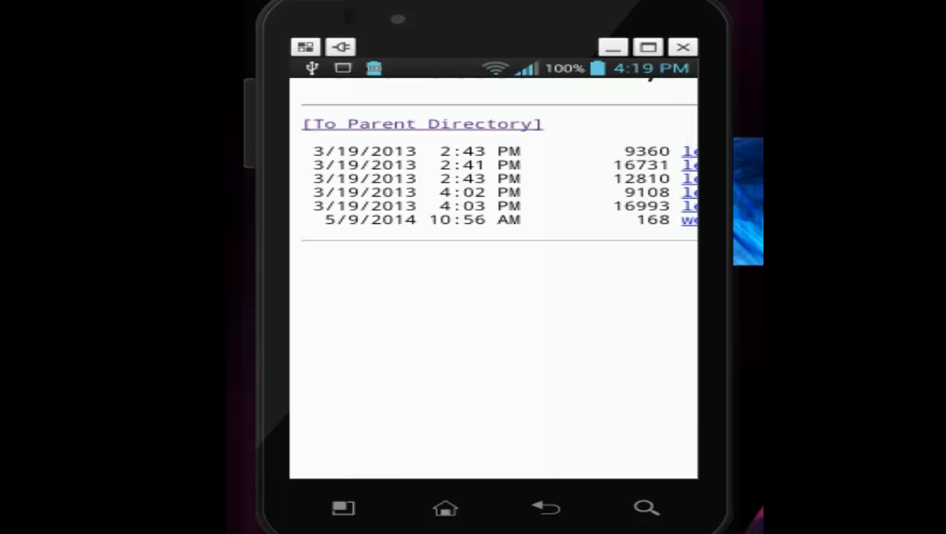
scroll(493, 297, right, 3)
scroll(493, 297, left, 3)
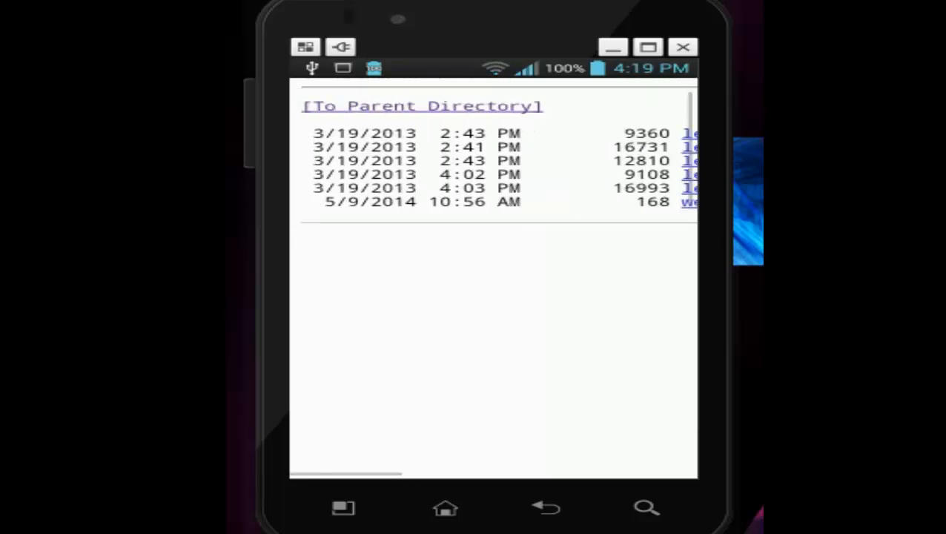
Try to open leftnav(2).jpg from the Images directory listing
scroll(493, 297, right, 1)
scroll(493, 297, right, 5)
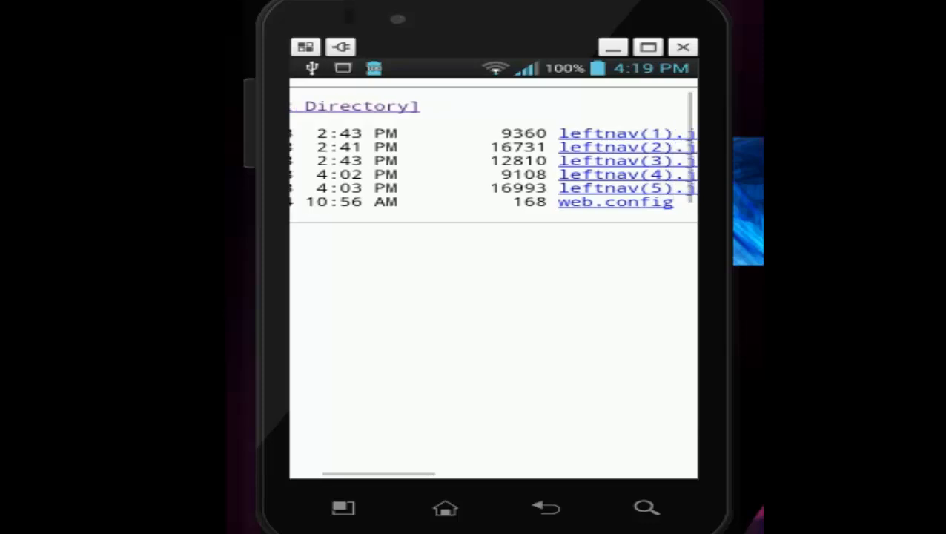
scroll(493, 297, right, 2)
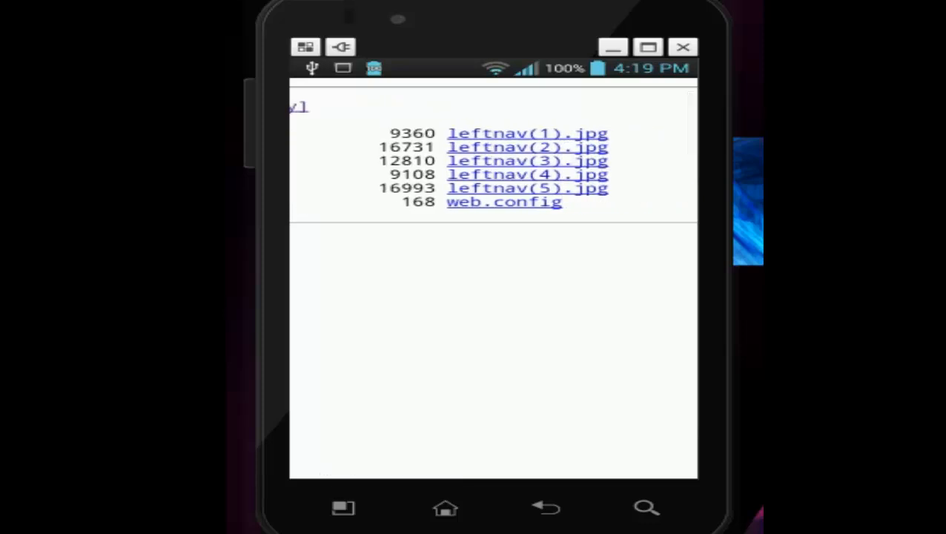
click(537, 146)
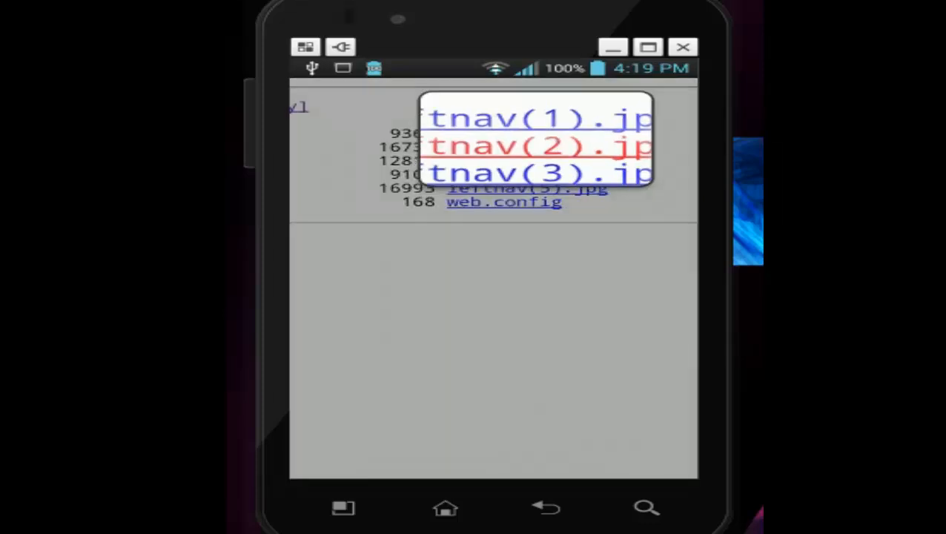
click(538, 147)
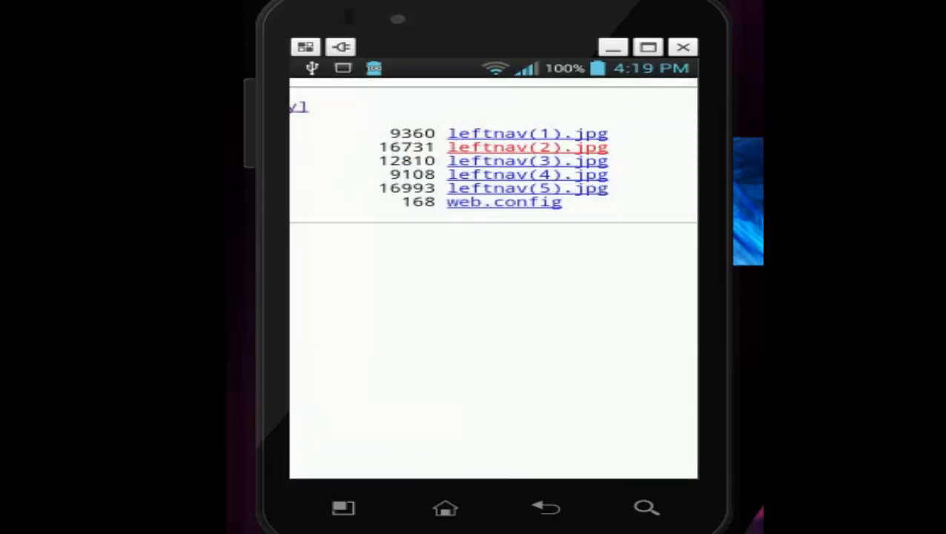
Open leftnav(1).jpg from the Images directory listing to view the picture
scroll(493, 281, down, 5)
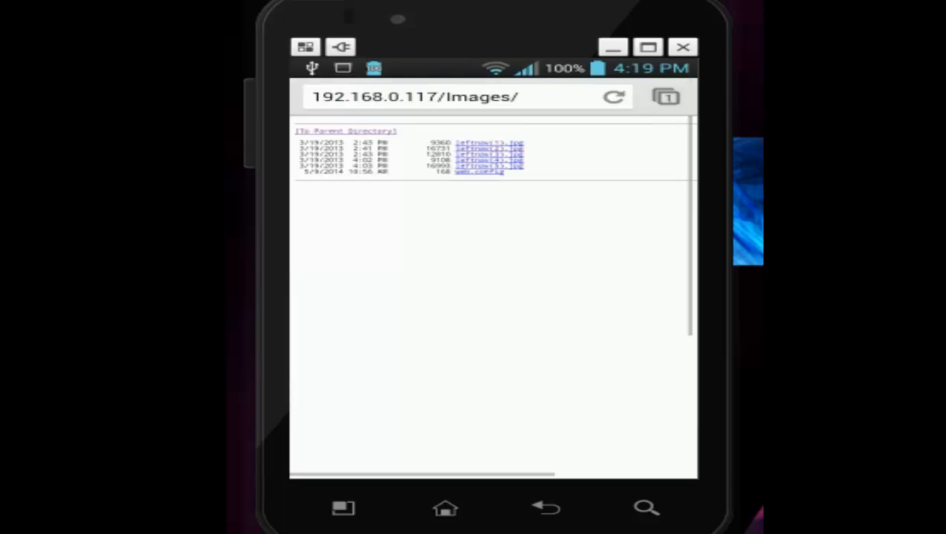
click(492, 161)
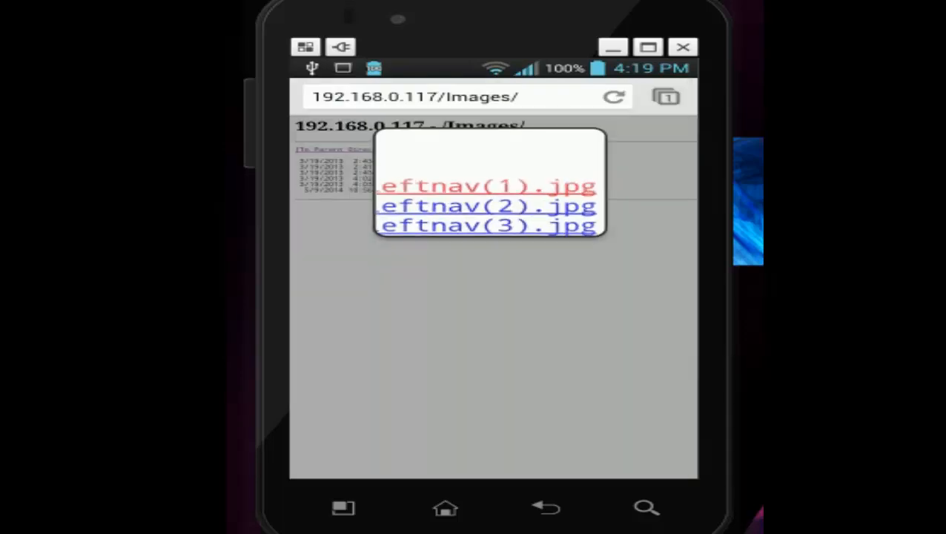
click(486, 187)
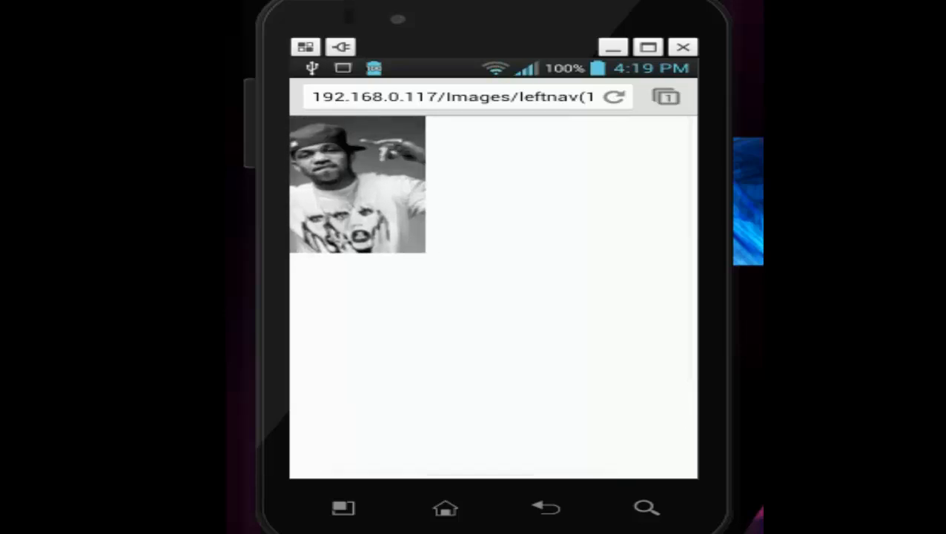
Return to the Images directory listing and open leftnav(4).jpg to view the whole picture
click(546, 508)
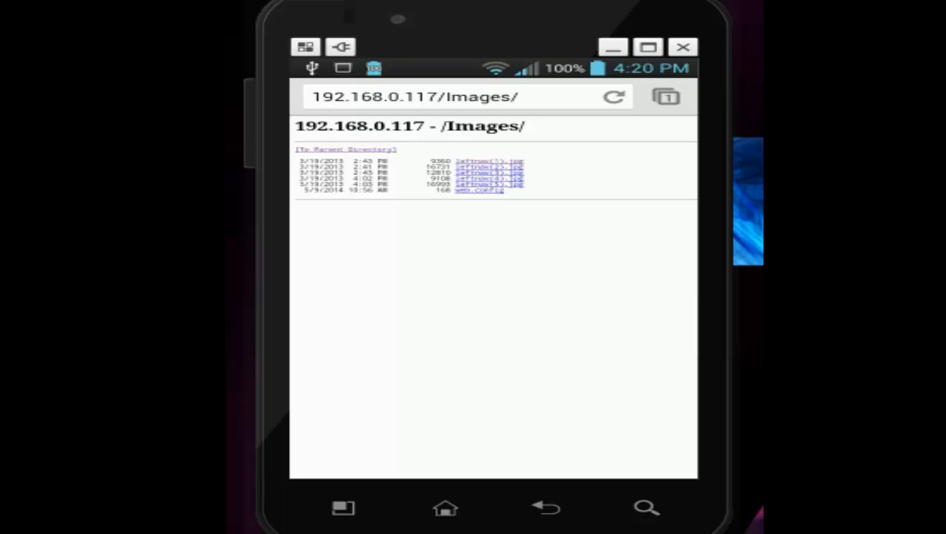
click(490, 178)
click(478, 178)
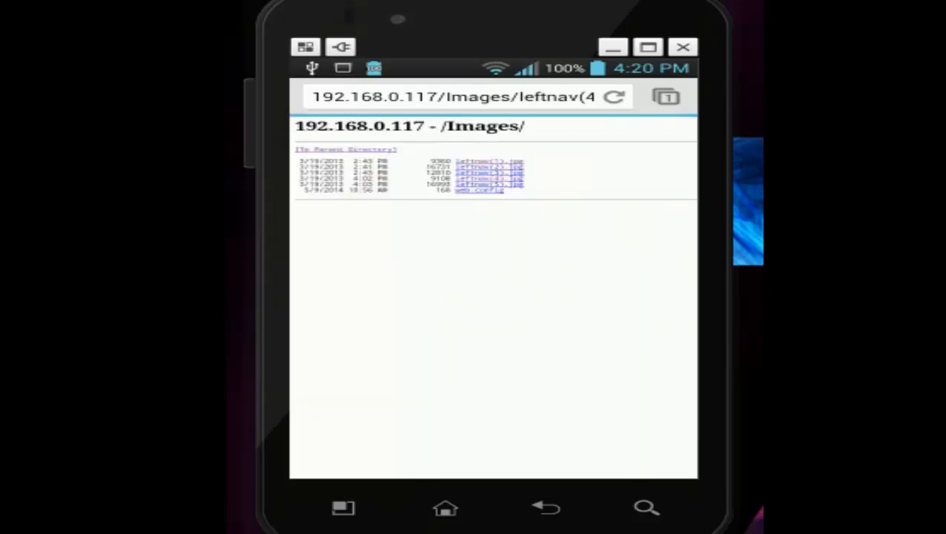
scroll(494, 297, up, 3)
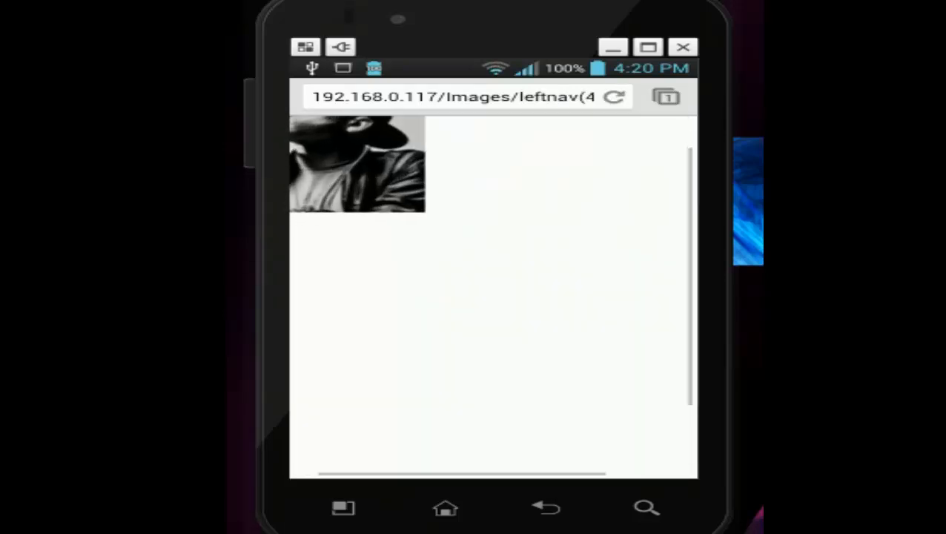
scroll(493, 297, up, 1)
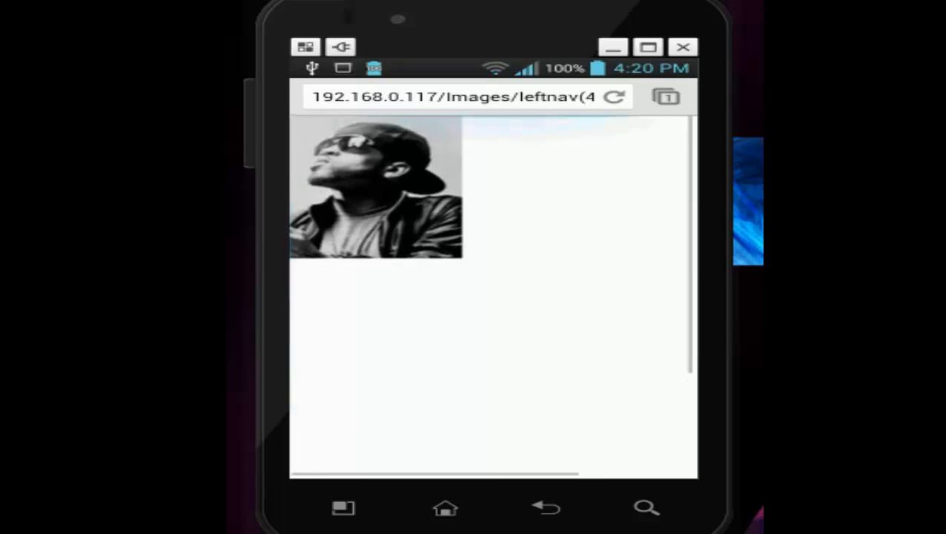